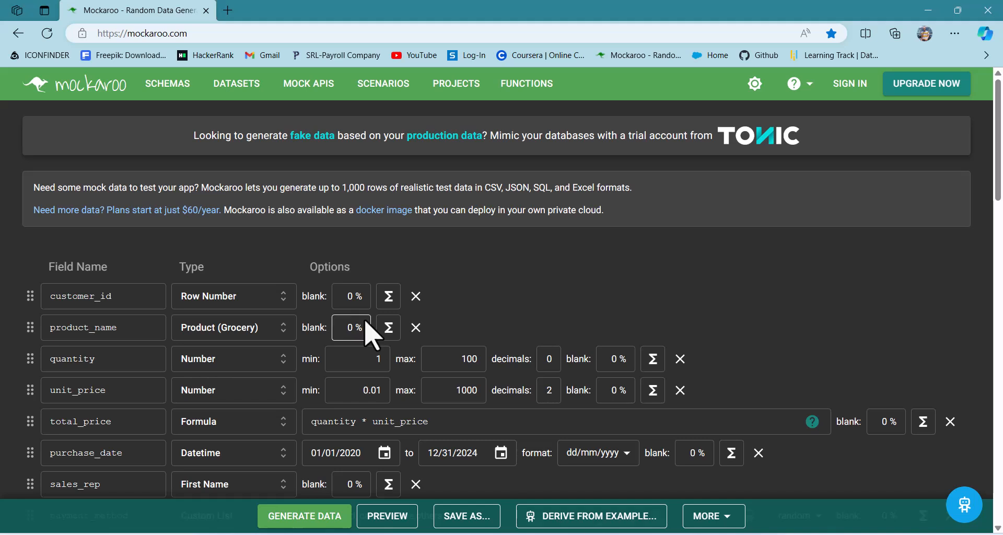
# Leave the Mockaroo schema and bring MOCK_DATA (1).xlsx with its order data into view in Excel.
pyautogui.scroll(-5, 366, 329)
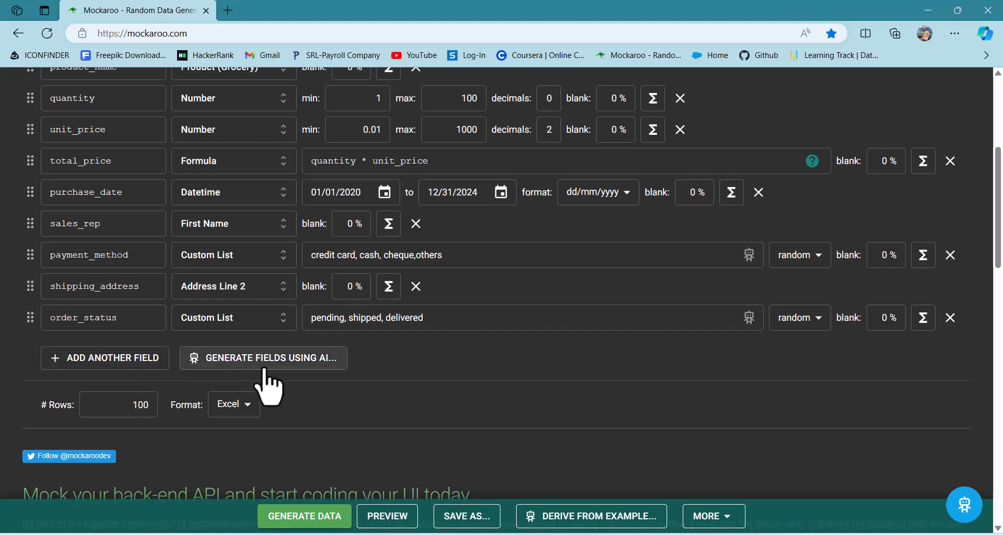
pyautogui.click(387, 316)
pyautogui.scroll(1, 387, 316)
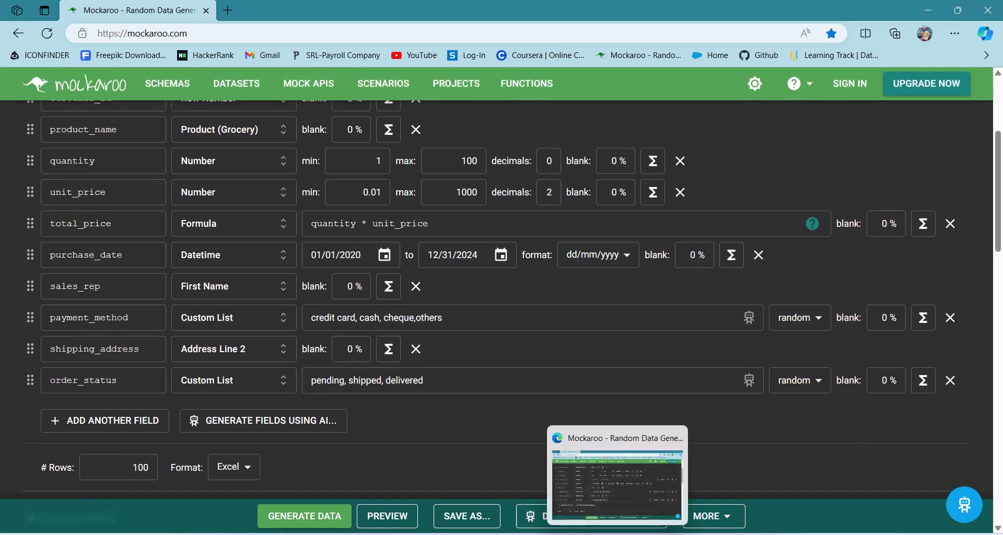
pyautogui.click(618, 533)
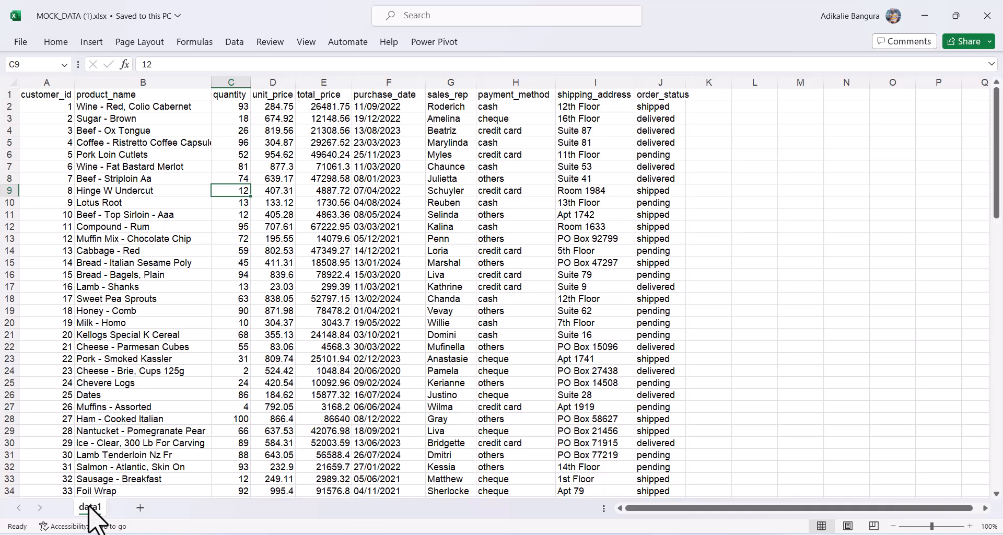
# Duplicate the data1 sheet as a backup copy and return to the original data1.
pyautogui.moveTo(90, 508); pyautogui.dragTo(111, 508)
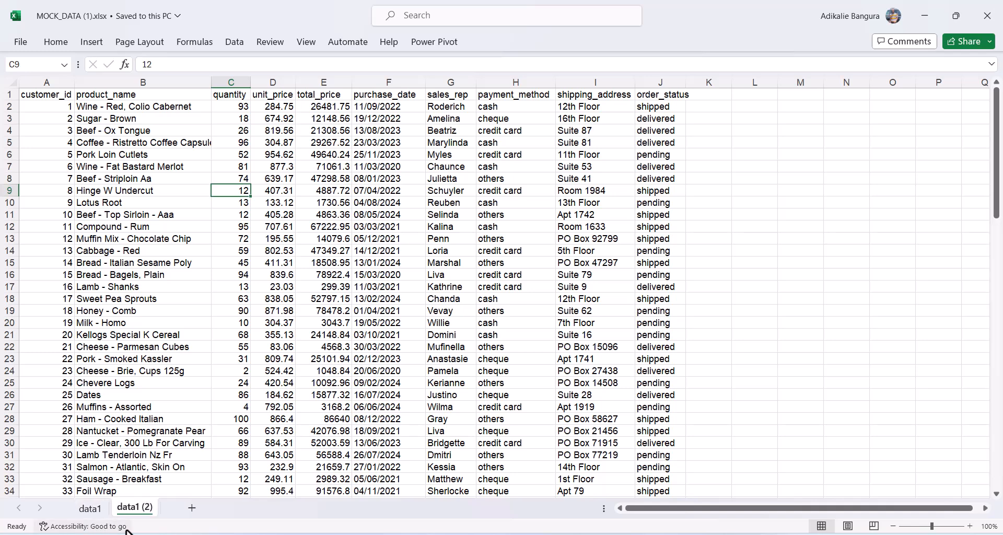
pyautogui.click(90, 507)
pyautogui.click(372, 319)
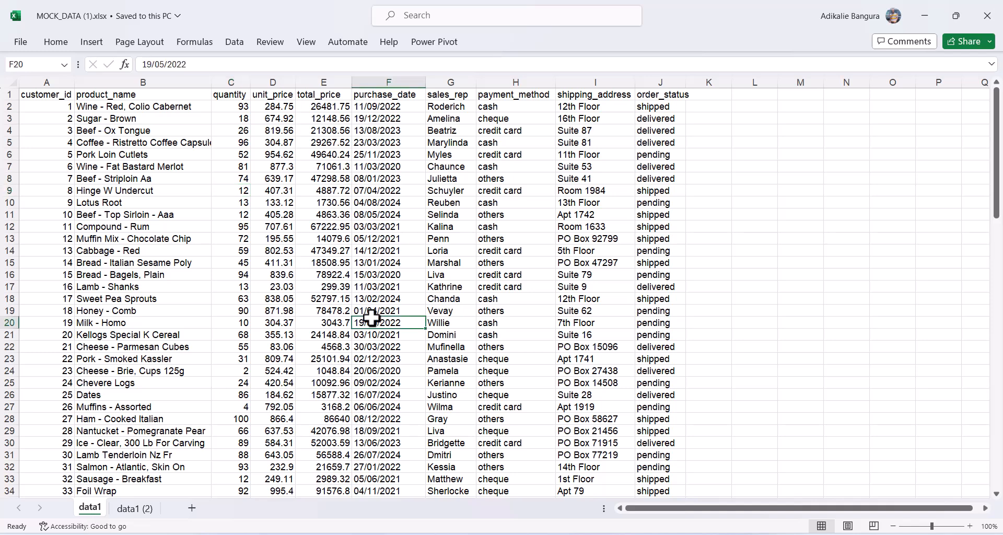
# Set the ribbon display option to Always Show Ribbon.
pyautogui.click(56, 44)
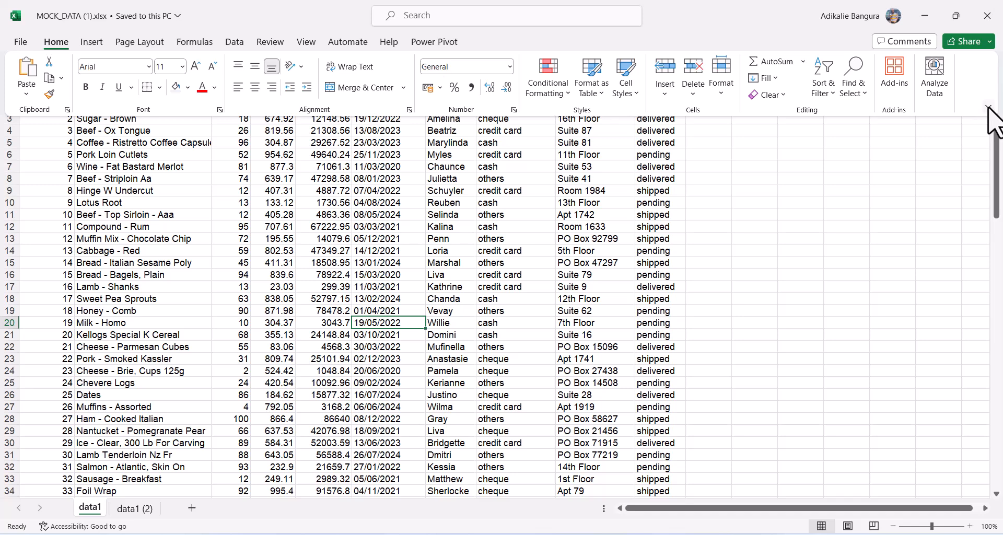
pyautogui.click(988, 106)
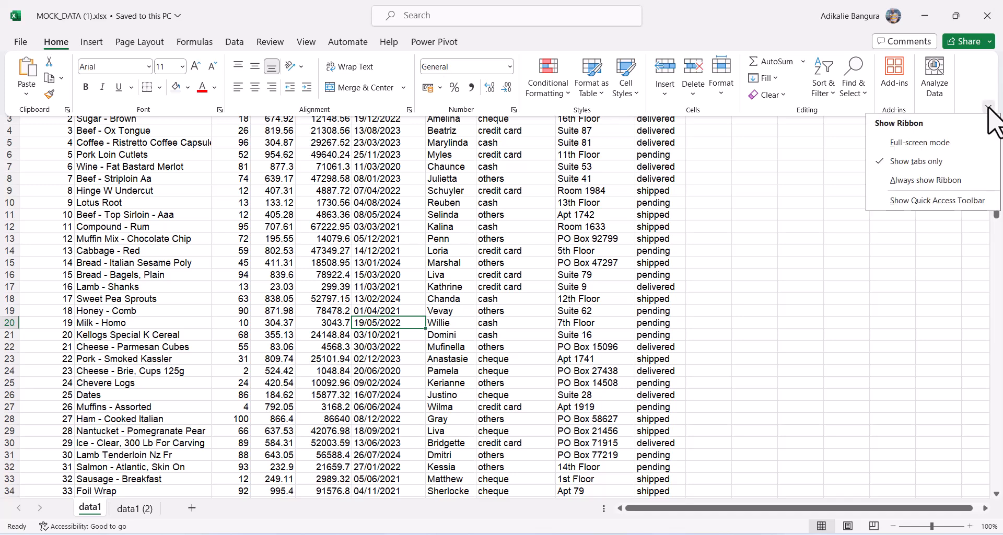
pyautogui.click(913, 181)
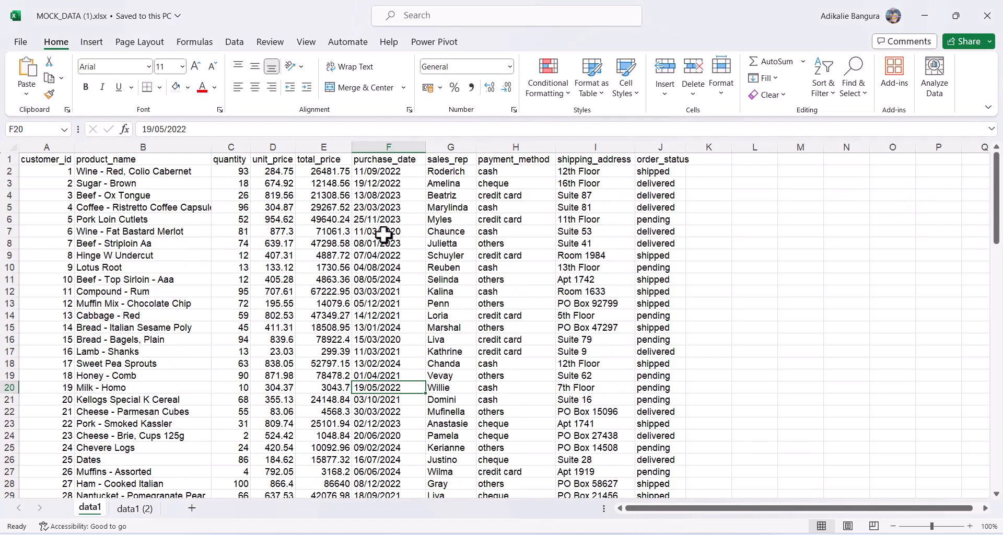
# Start a table from the data range $A$1:$J$101 with headers using Ctrl+T.
pyautogui.click(343, 258)
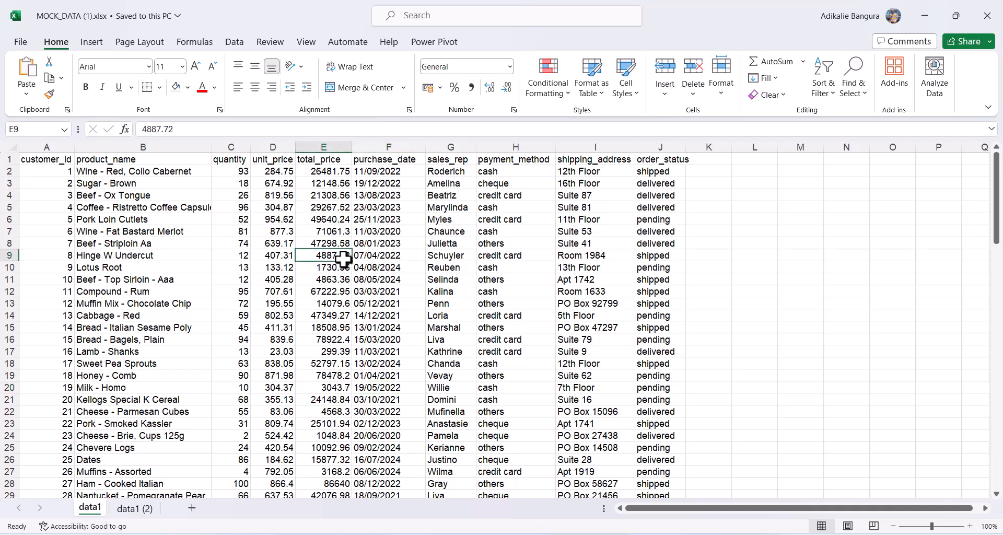
pyautogui.click(391, 312)
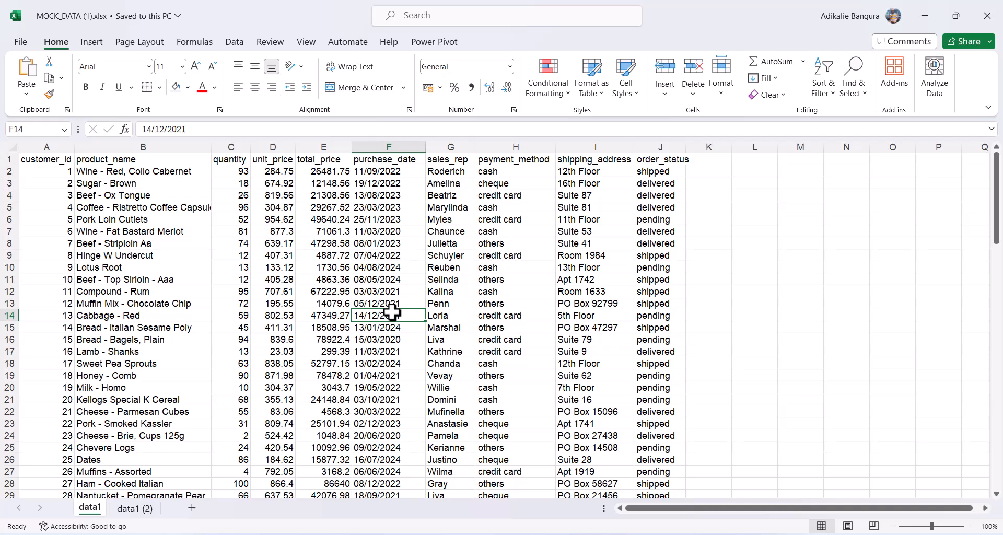
pyautogui.hotkey('ctrl', 't')
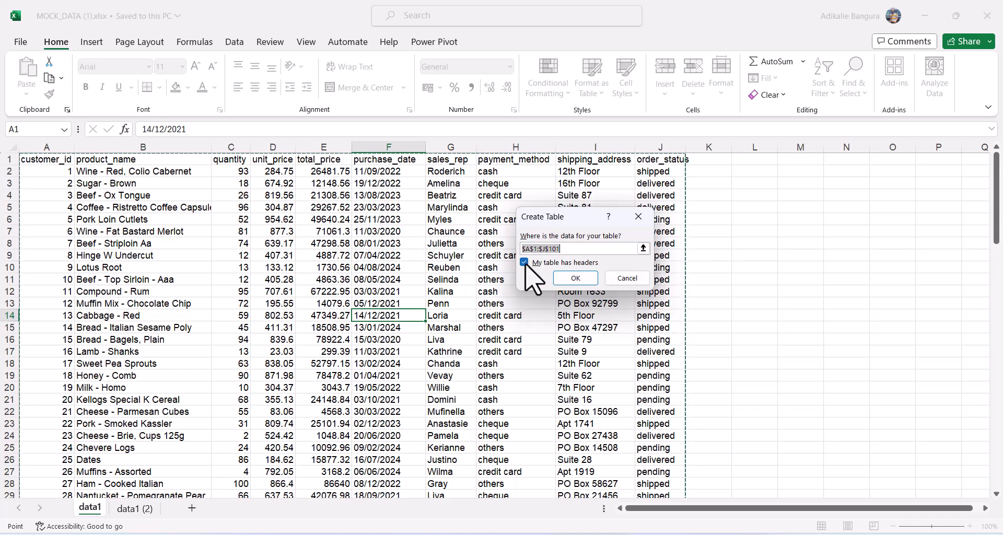
# Create the headed table Table2 and give it the teal Medium banded-row style.
pyautogui.click(576, 277)
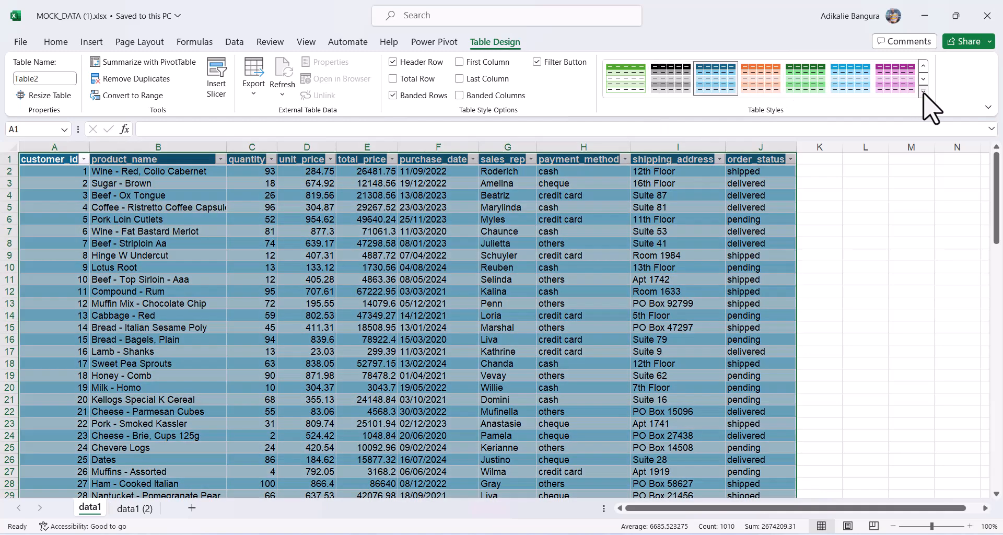
pyautogui.click(924, 92)
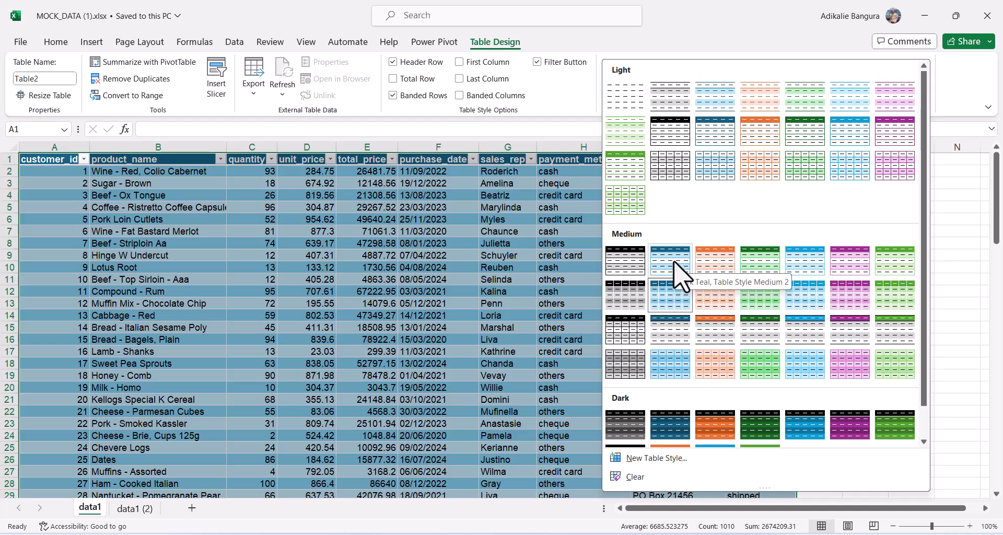
pyautogui.click(673, 262)
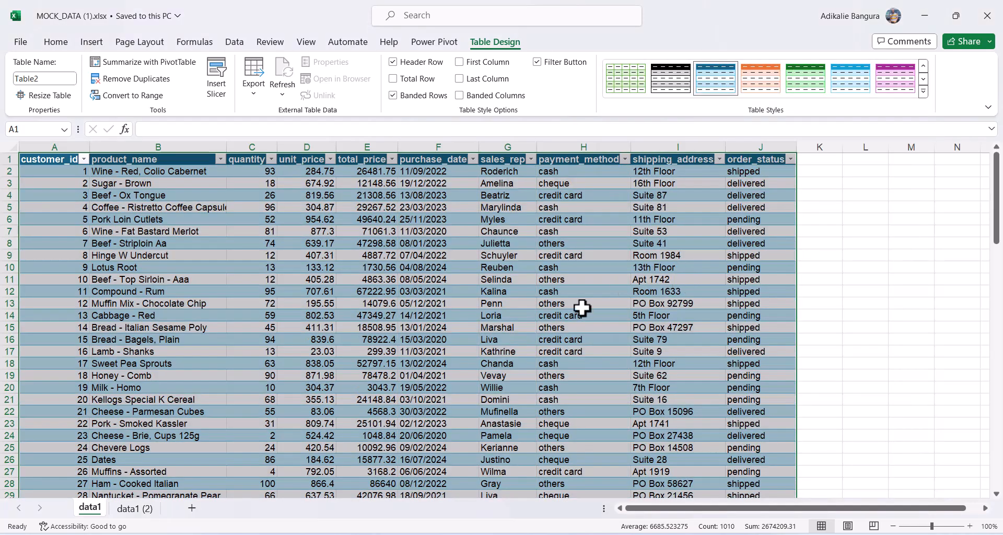
pyautogui.click(544, 329)
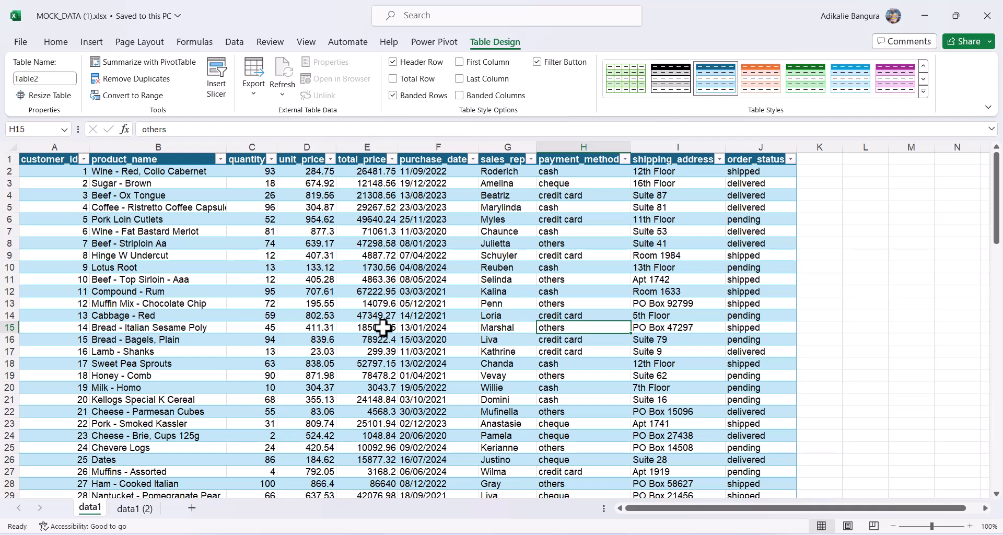
pyautogui.scroll(-20, 383, 327)
pyautogui.scroll(7, 383, 328)
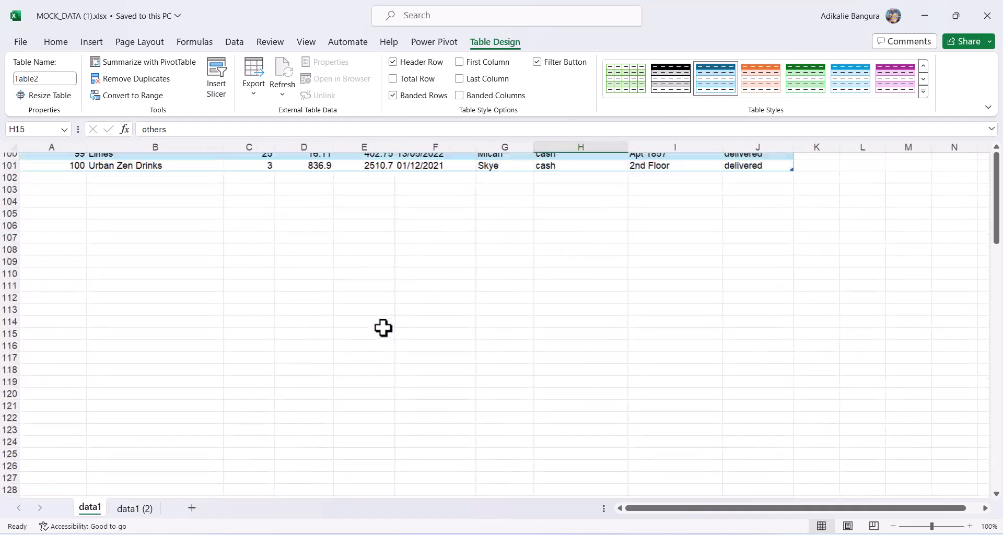
pyautogui.scroll(20, 383, 327)
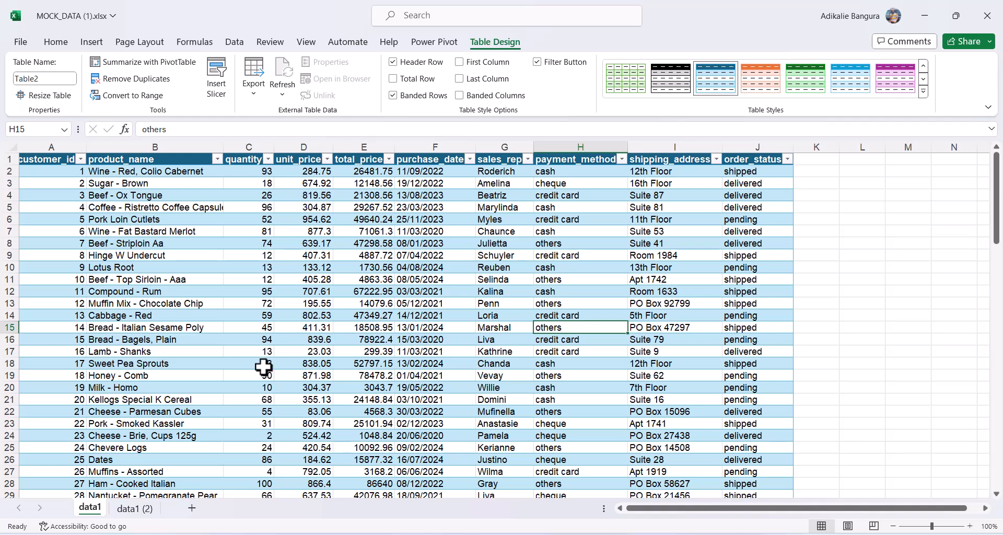
# Insert an empty PivotTable from Table2 onto a new worksheet, Sheet6.
pyautogui.click(338, 338)
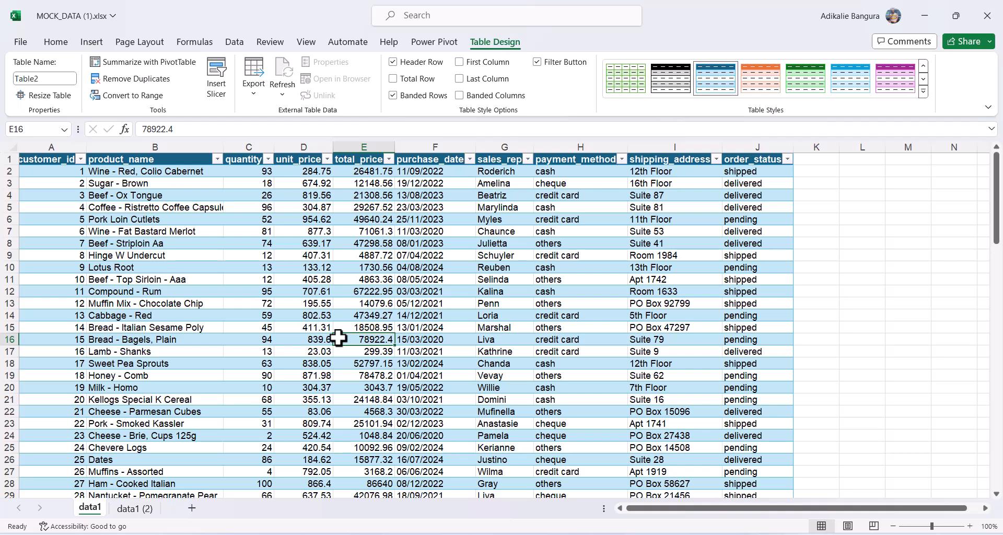
pyautogui.click(399, 328)
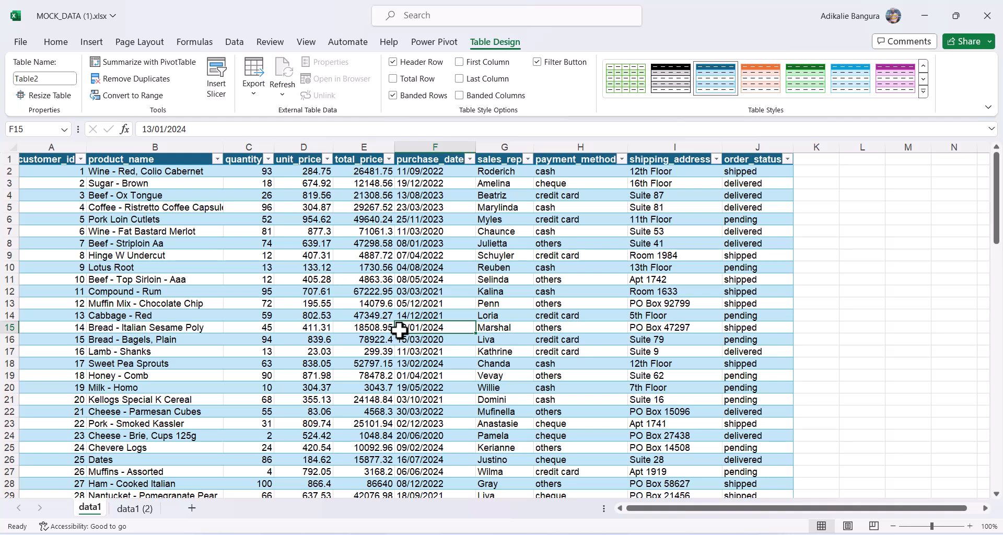
pyautogui.click(93, 42)
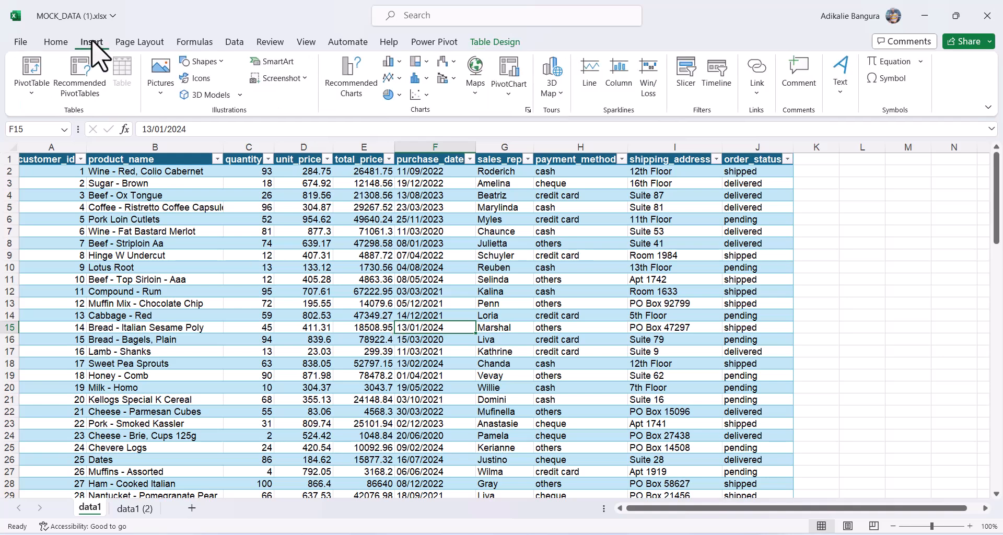
pyautogui.click(30, 89)
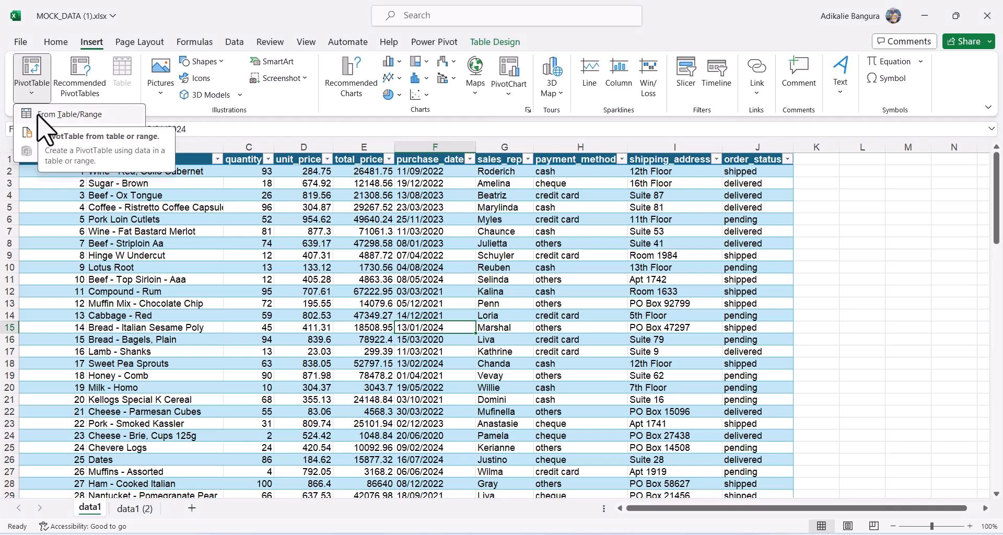
pyautogui.click(38, 115)
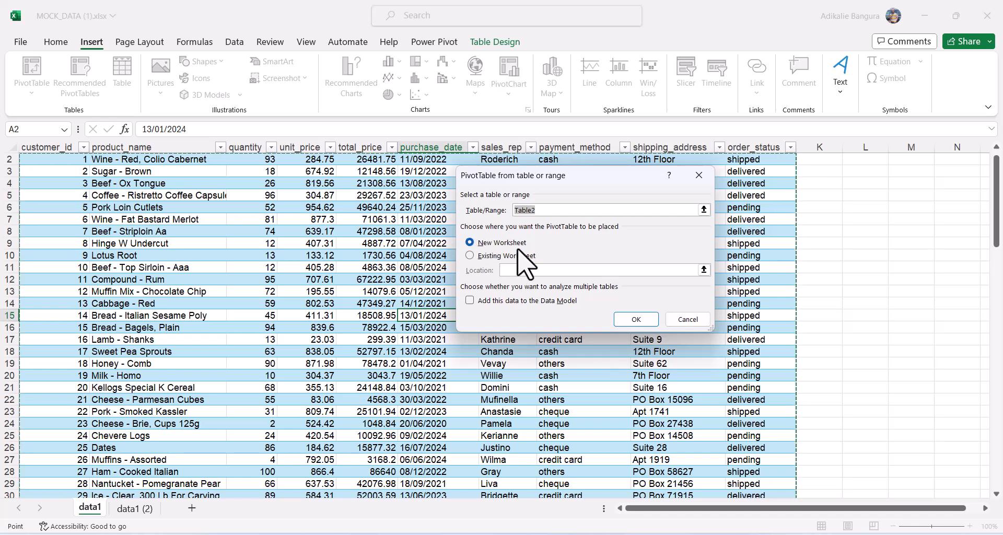
pyautogui.click(628, 321)
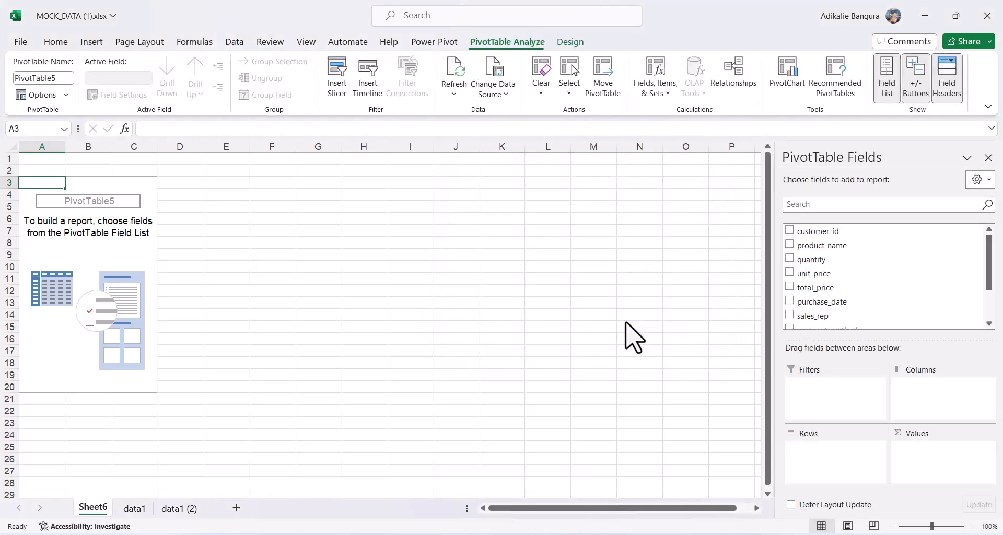
# Rename the Sheet6 tab to 'PivotTables' after clearing the name-taken warning.
pyautogui.doubleClick(96, 507)
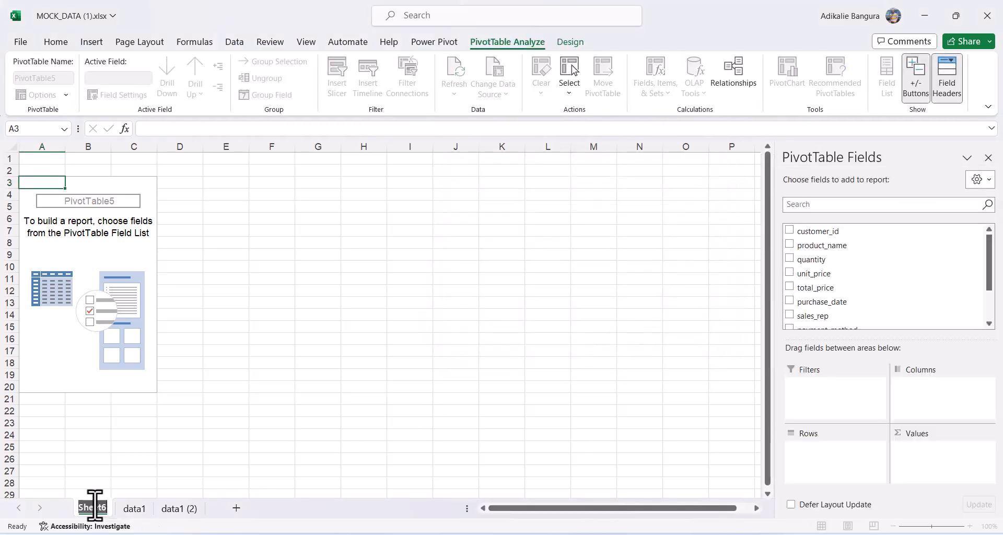
pyautogui.write('Pivot')
pyautogui.press('Return')
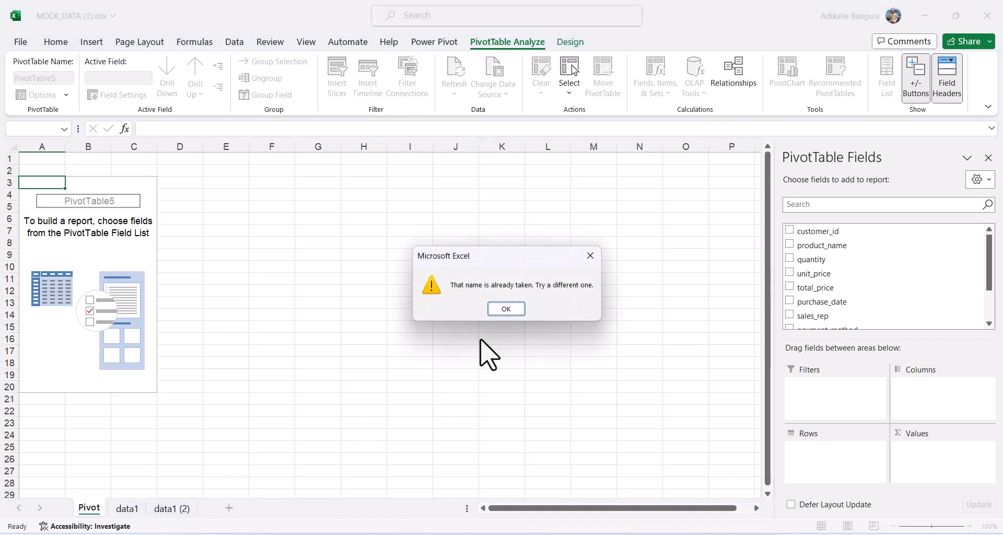
pyautogui.click(502, 309)
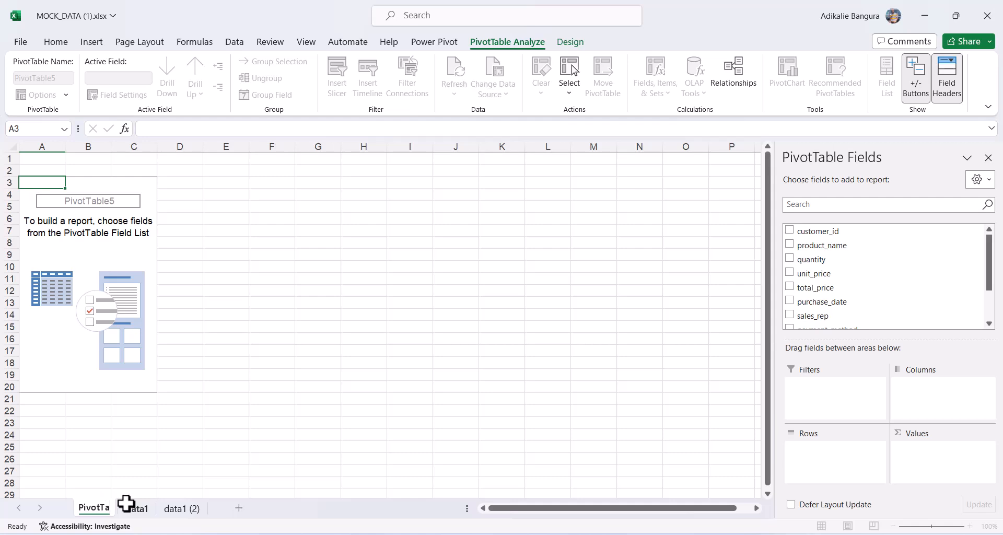
pyautogui.press('Return')
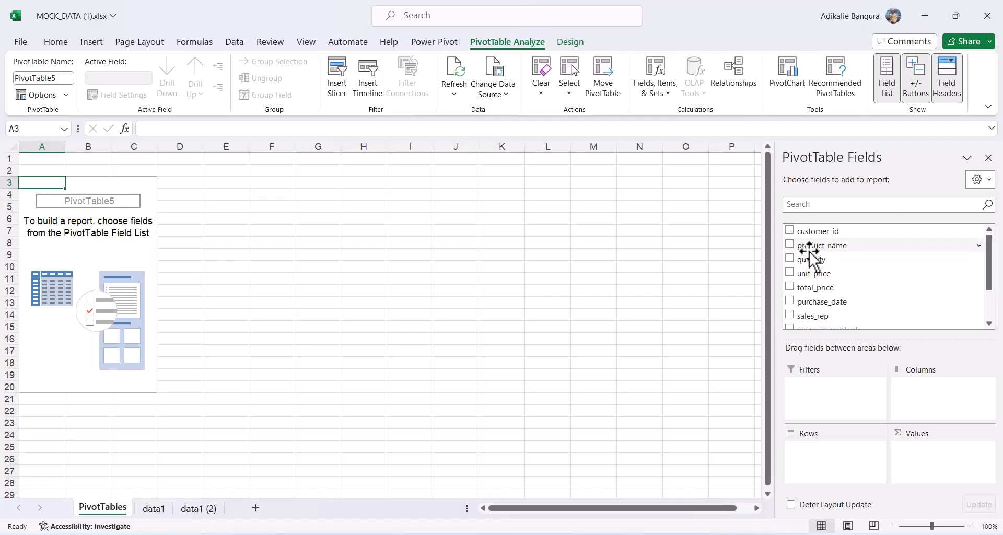
# Place product_name in Rows and total_price in Values to sum sales per product.
pyautogui.moveTo(809, 256); pyautogui.dragTo(836, 472)
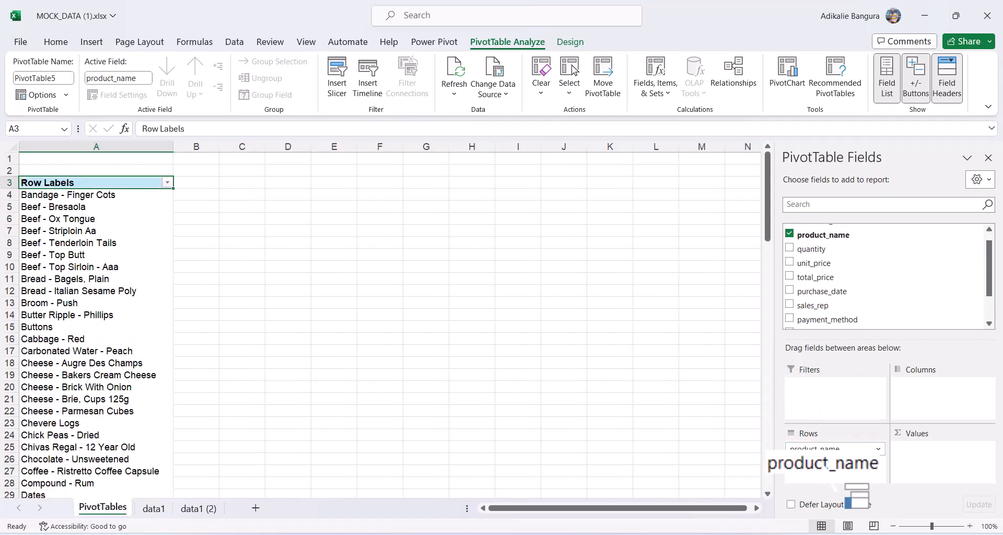
pyautogui.moveTo(808, 282); pyautogui.dragTo(925, 482)
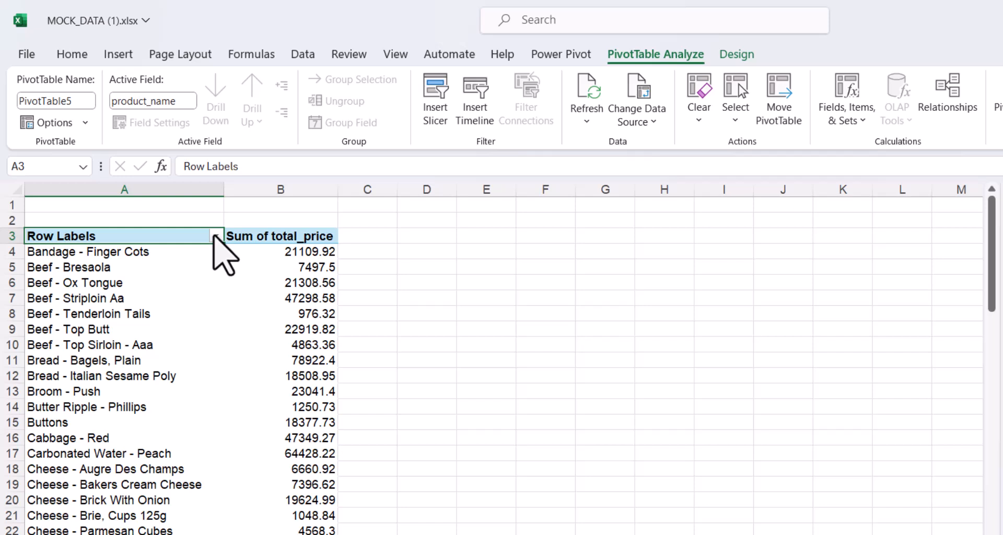
pyautogui.click(215, 236)
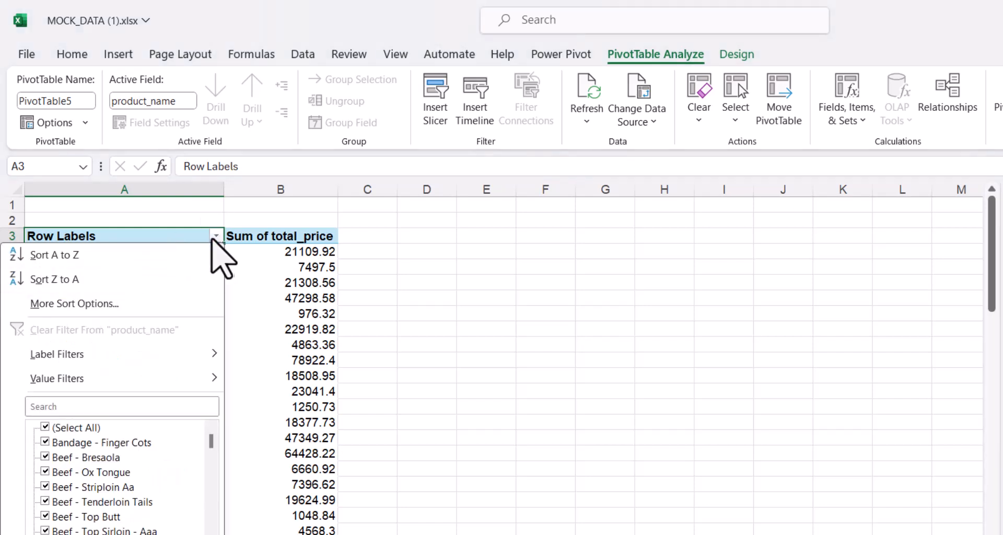
# Apply a Top 10 Items by Sum of total_price value filter to the product rows.
pyautogui.moveTo(49, 384)
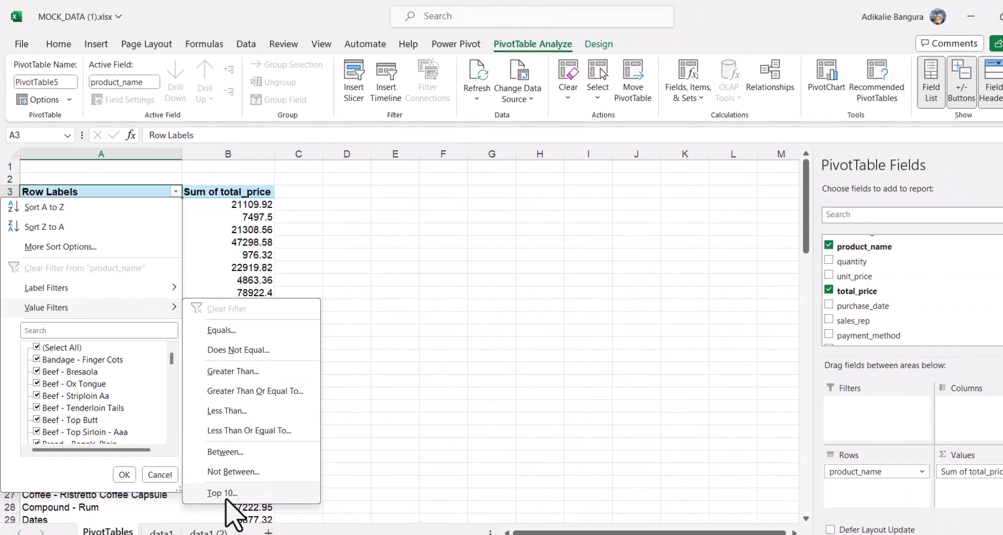
pyautogui.click(281, 534)
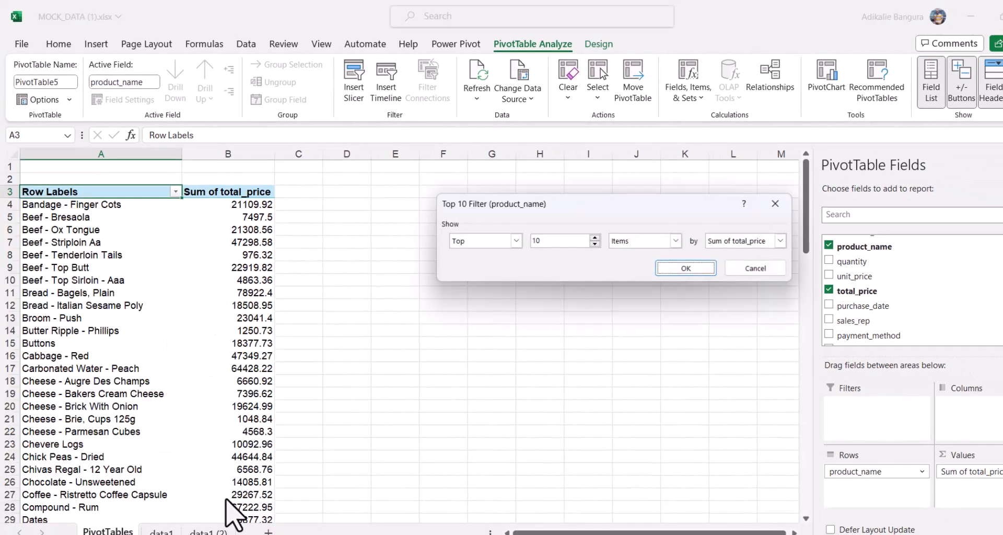
pyautogui.click(518, 242)
pyautogui.click(518, 242)
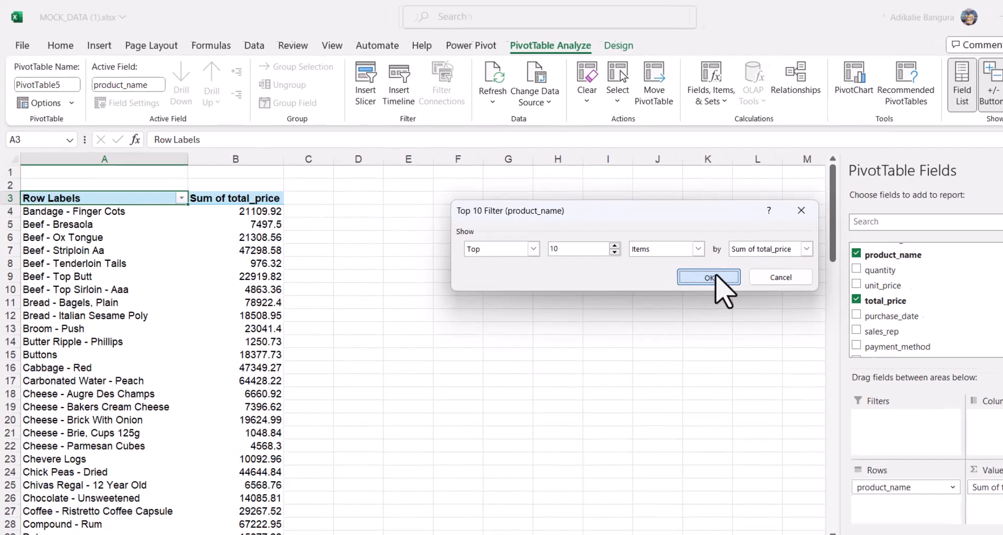
pyautogui.click(687, 268)
pyautogui.click(157, 324)
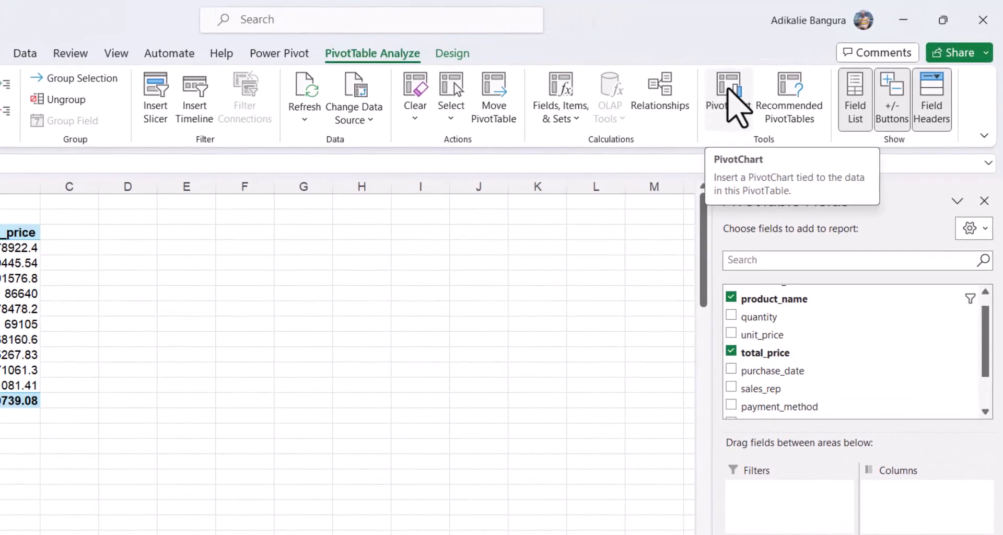
# Add a clustered bar PivotChart beside the pivot table and widen it to 14.62 cm.
pyautogui.click(730, 88)
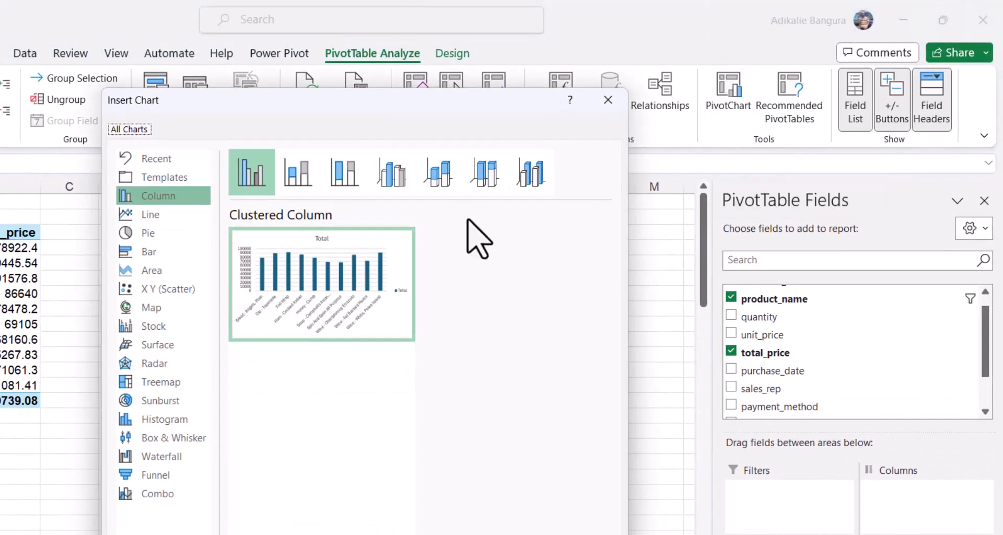
pyautogui.moveTo(308, 279)
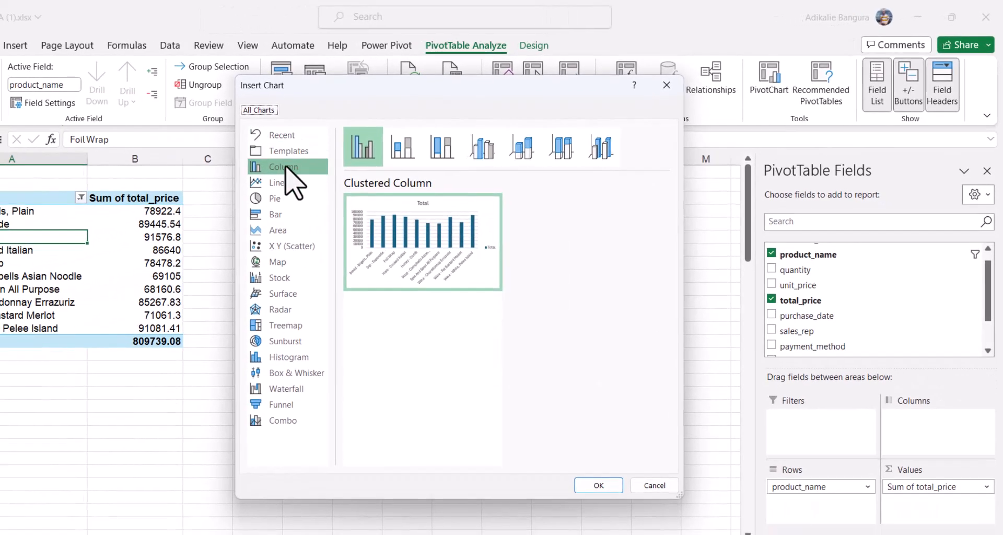
pyautogui.click(276, 215)
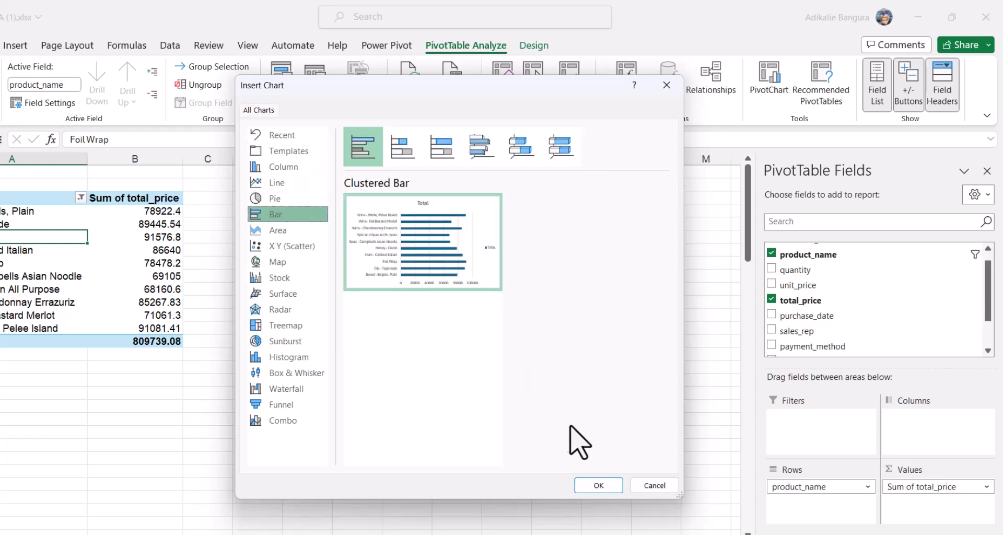
pyautogui.click(596, 485)
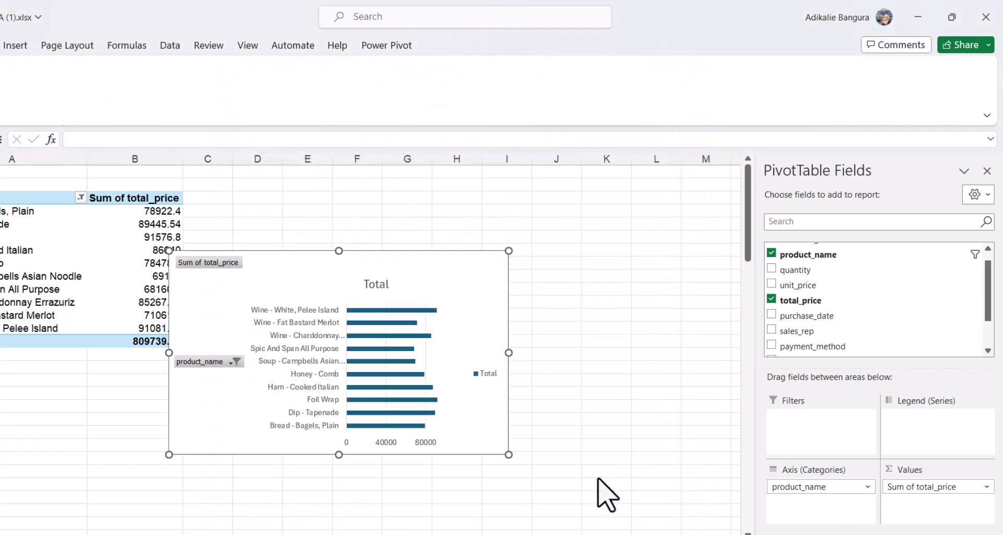
pyautogui.moveTo(472, 280); pyautogui.dragTo(486, 204)
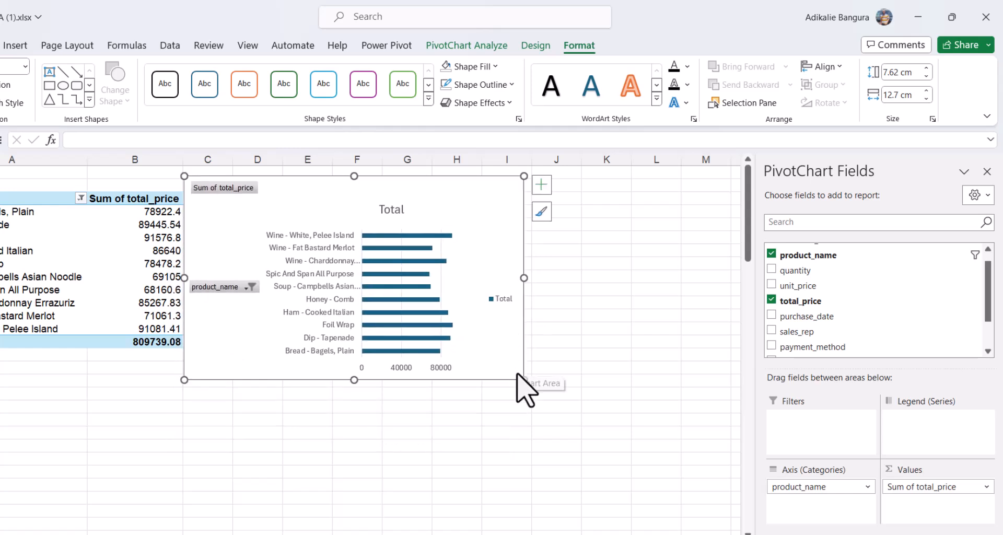
pyautogui.moveTo(524, 278); pyautogui.dragTo(576, 279)
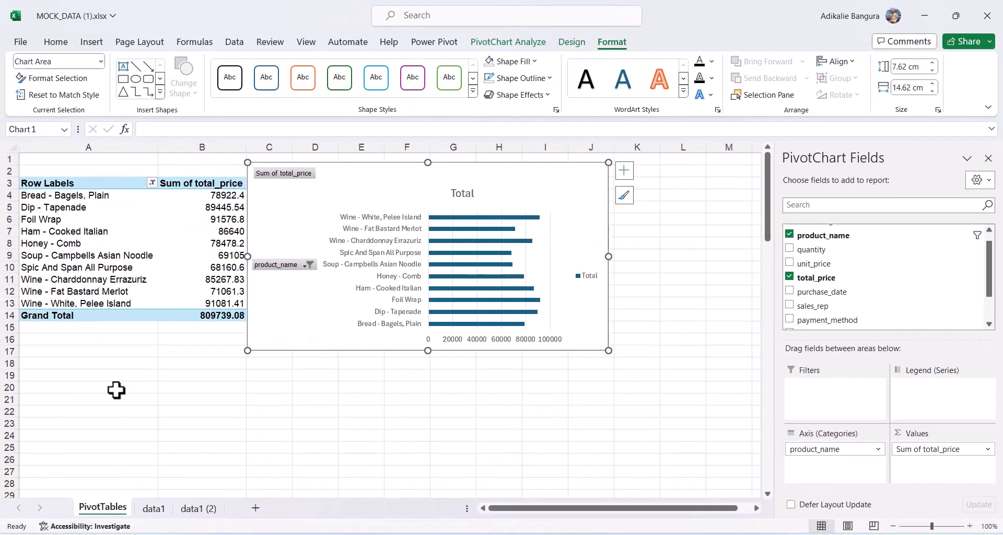
# Copy the whole product pivot table and paste a duplicate at cell A18.
pyautogui.click(104, 238)
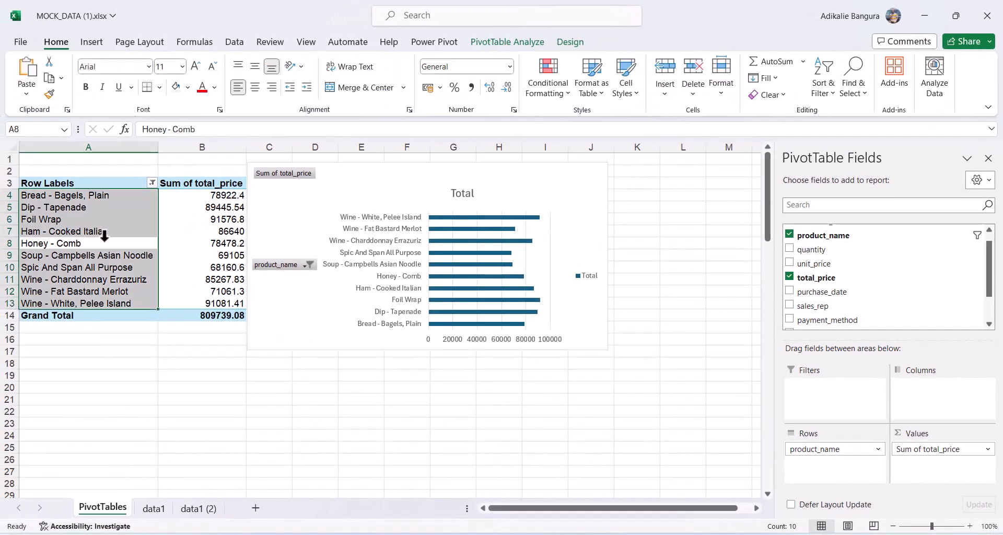
pyautogui.hotkey('ctrl', 'a')
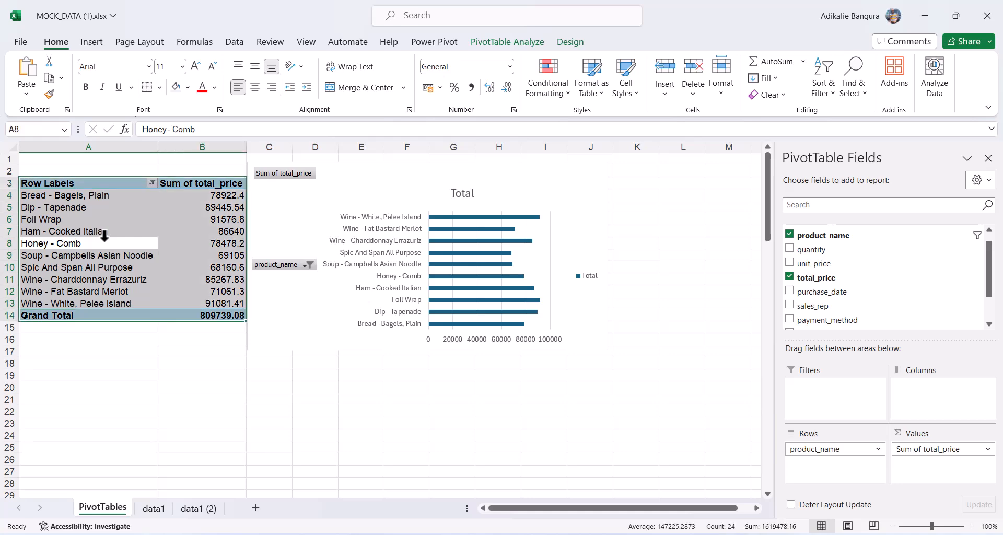
pyautogui.hotkey('ctrl', 'c')
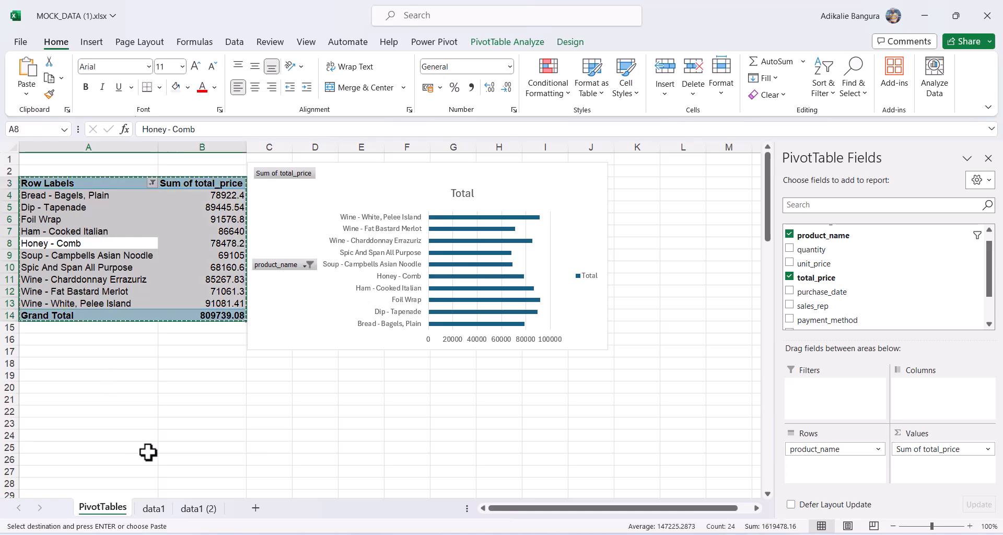
pyautogui.click(26, 364)
pyautogui.hotkey('ctrl', 'v')
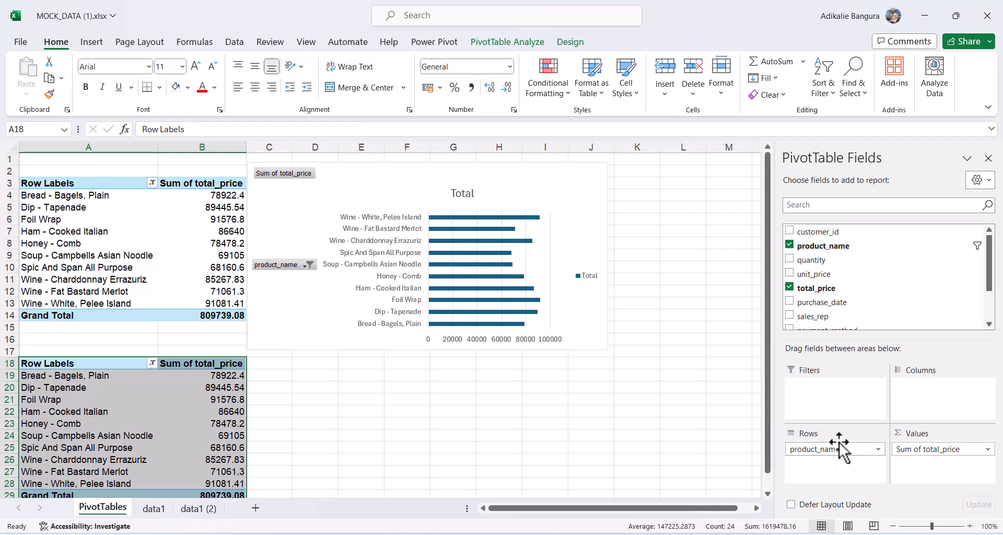
# Change the copy's rows from product_name to sales_rep and add quantity to Values.
pyautogui.moveTo(828, 452); pyautogui.dragTo(714, 482)
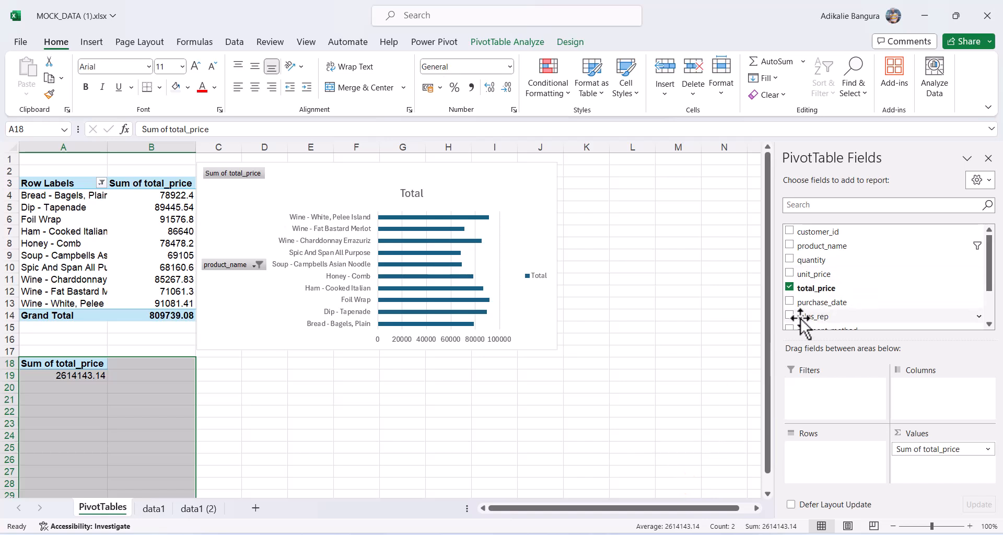
pyautogui.moveTo(802, 318); pyautogui.dragTo(810, 450)
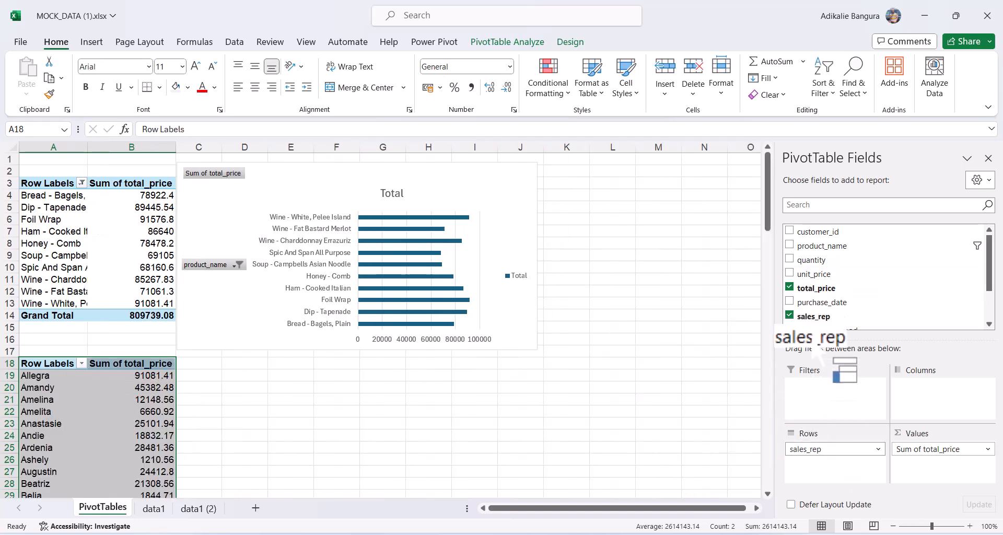
pyautogui.moveTo(809, 262); pyautogui.dragTo(937, 465)
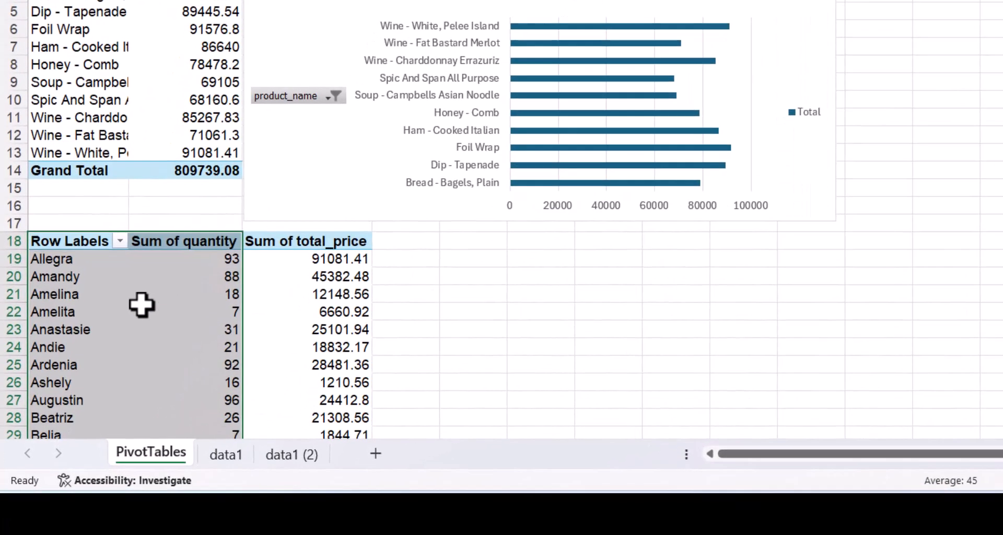
# Set up a Top 5 Items value filter on sales reps, ranked by Sum of total_price.
pyautogui.click(142, 305)
pyautogui.scroll(-5, 237, 324)
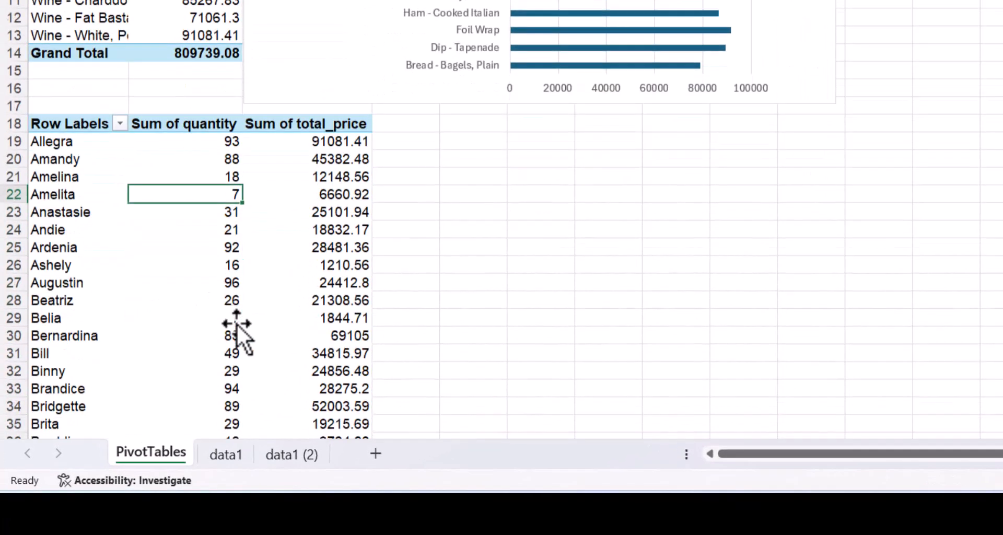
pyautogui.scroll(5, 237, 324)
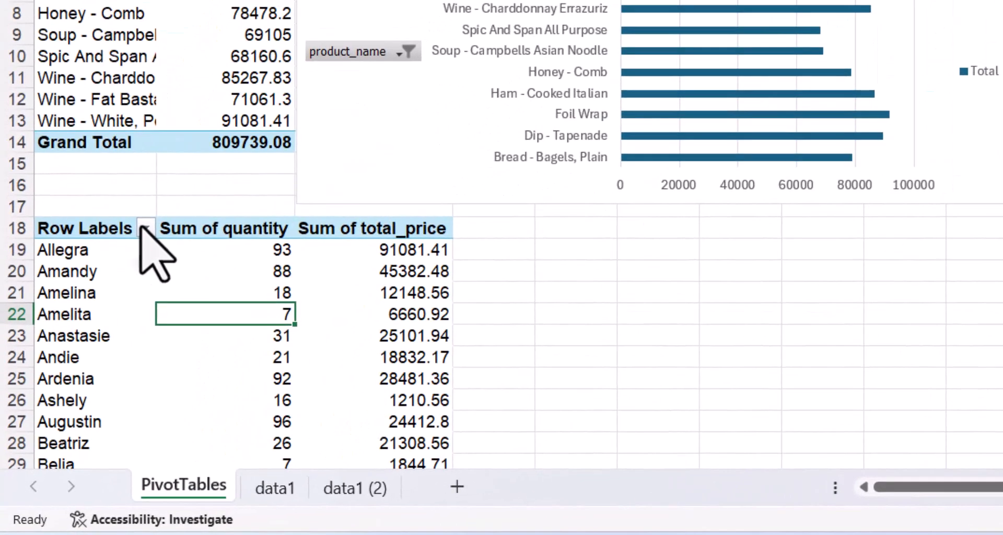
pyautogui.click(145, 229)
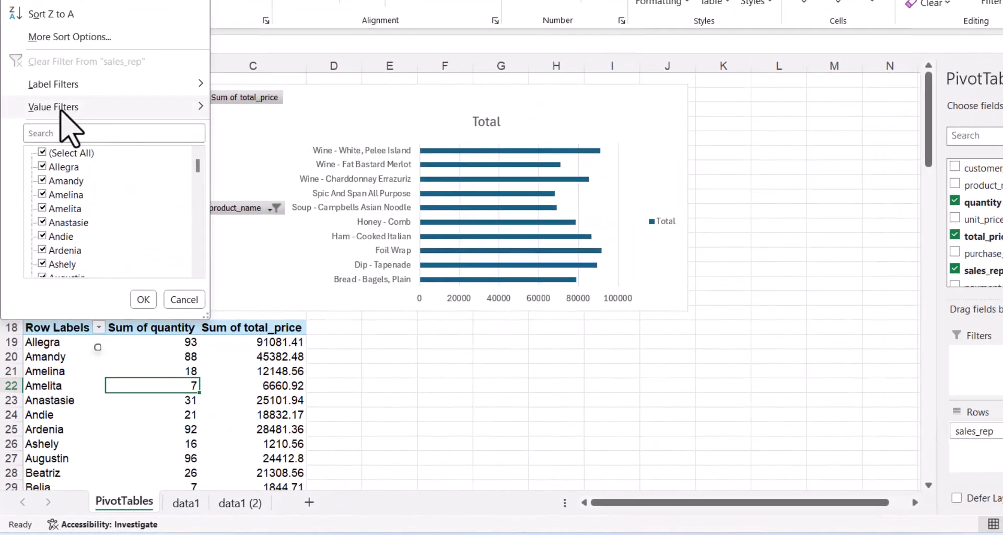
pyautogui.moveTo(61, 110)
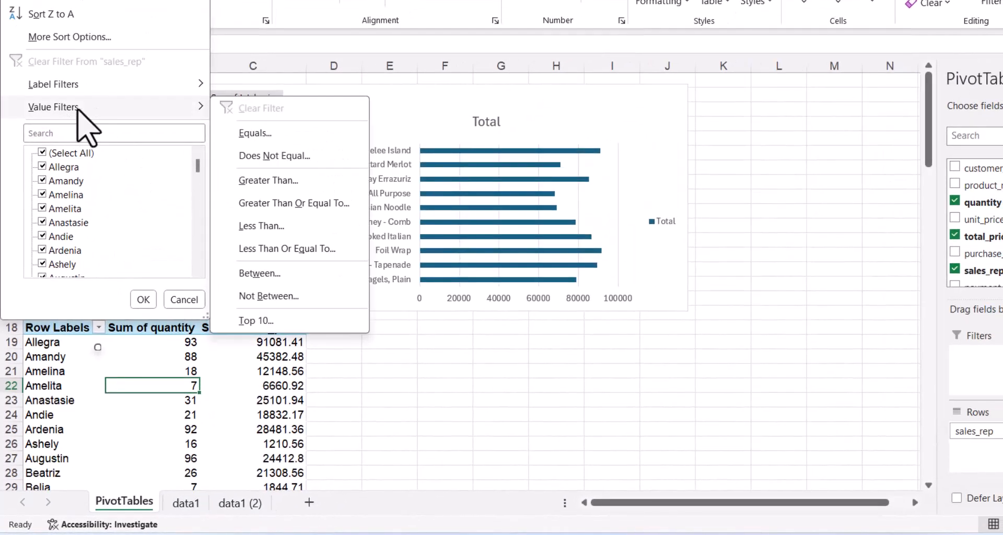
pyautogui.click(257, 321)
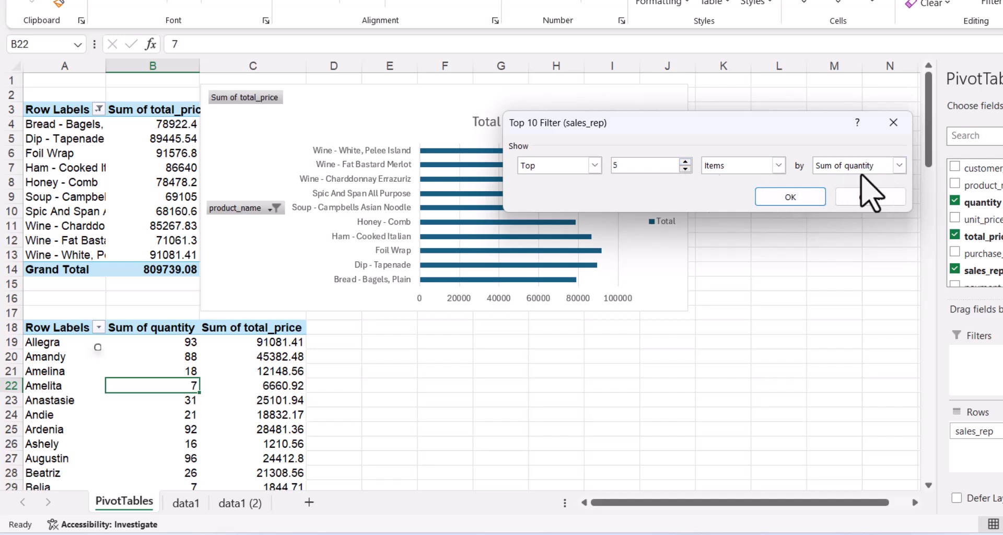
pyautogui.click(899, 165)
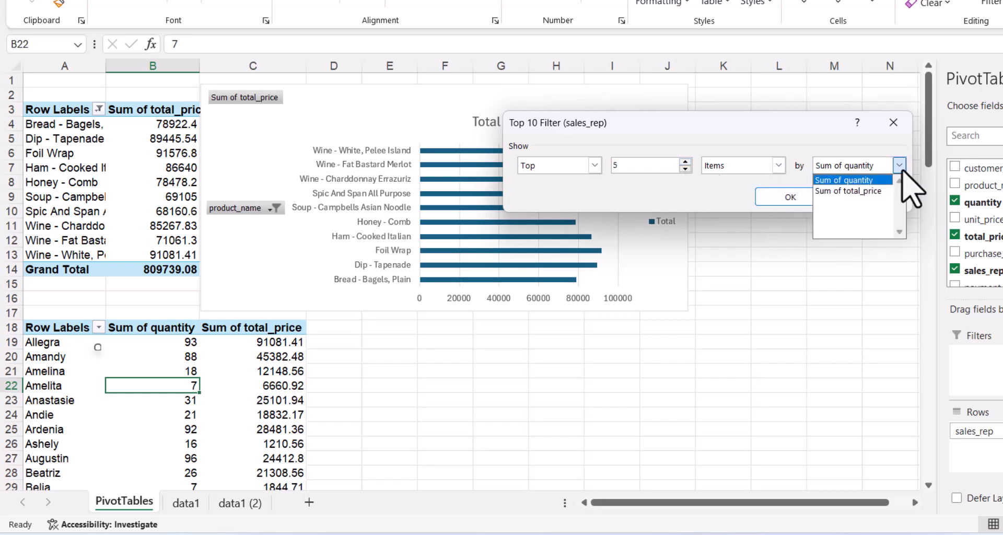
pyautogui.click(864, 191)
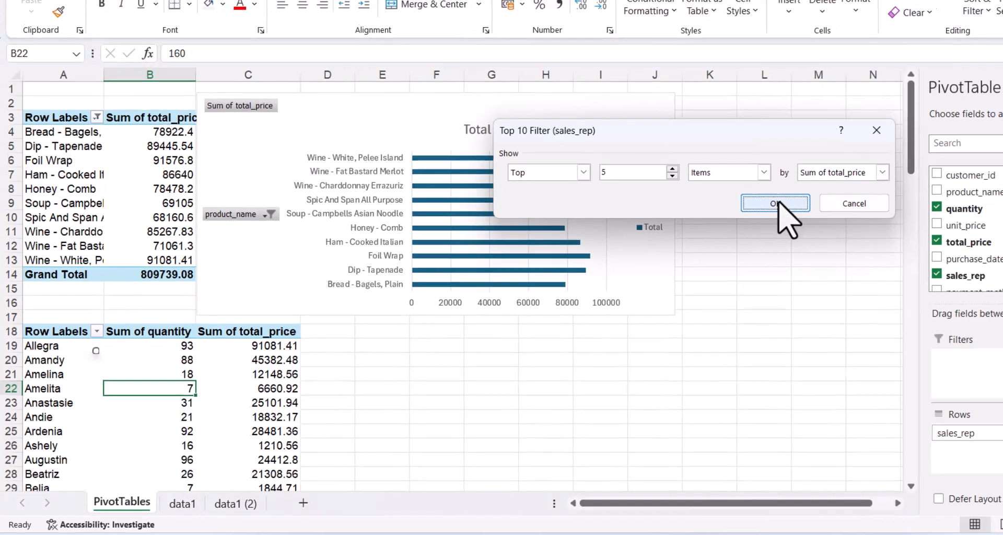
# Apply the top 5 sales reps filter and select a cell in the sales-rep pivot table.
pyautogui.click(791, 197)
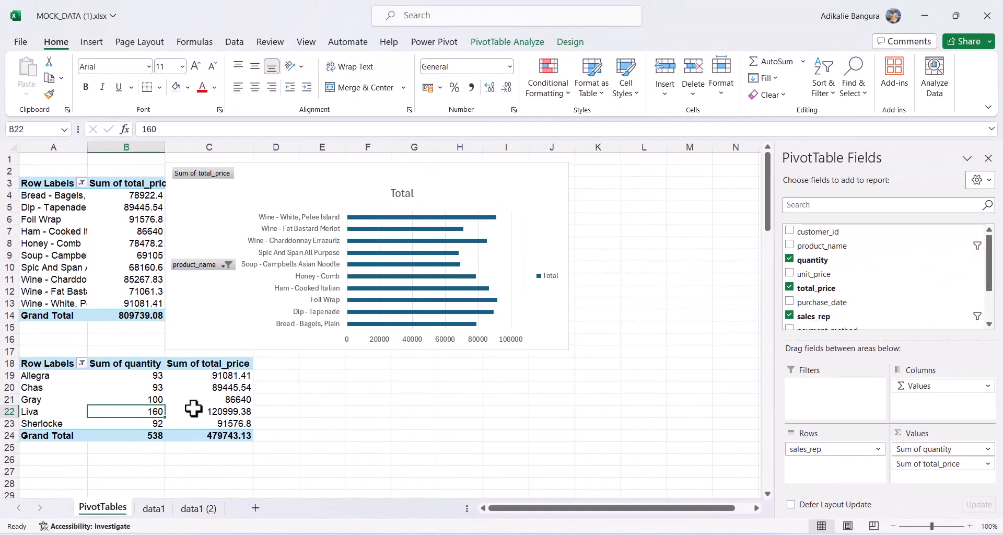
pyautogui.click(128, 402)
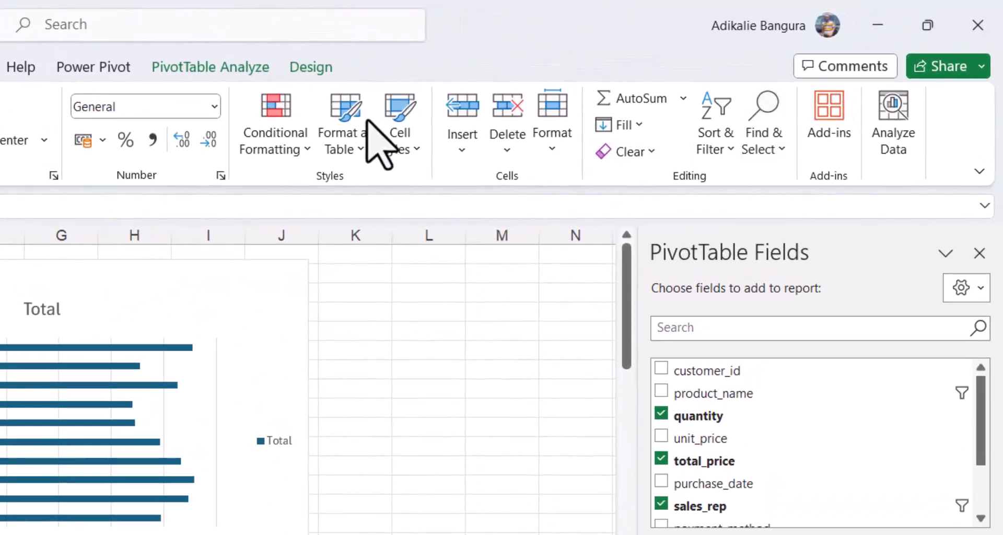
pyautogui.click(240, 67)
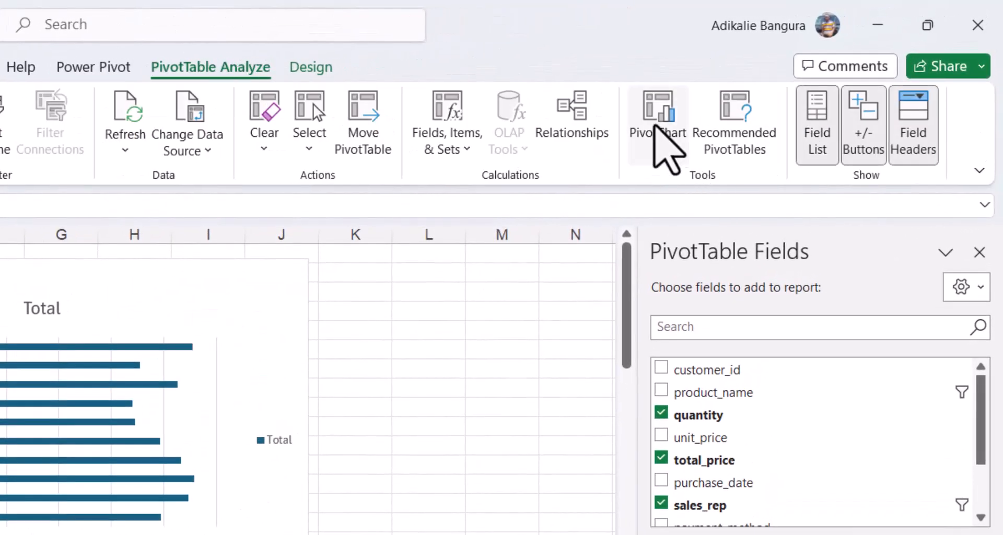
# Insert a combo PivotChart: Sum of total_price as clustered columns, Sum of quantity as secondary-axis line.
pyautogui.click(663, 121)
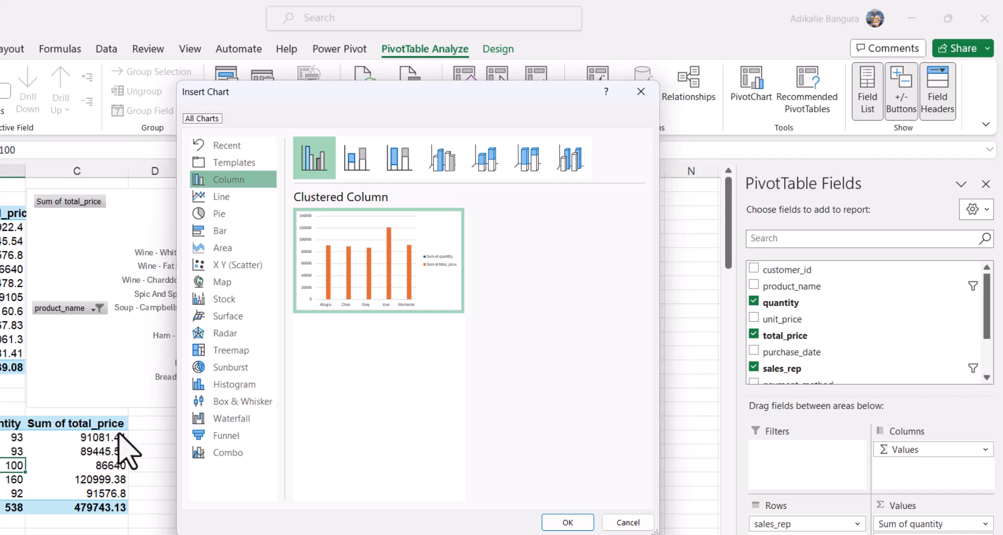
pyautogui.click(225, 454)
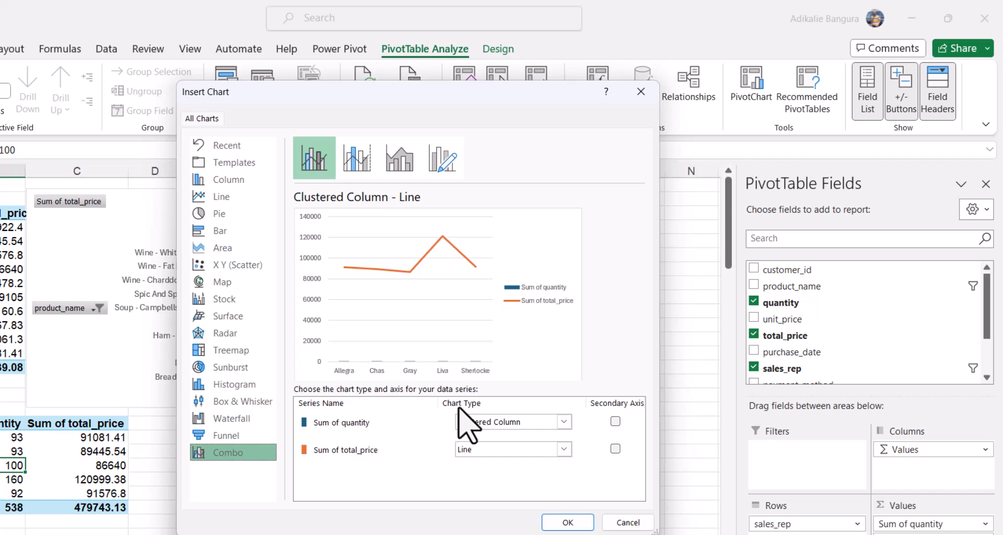
pyautogui.click(564, 423)
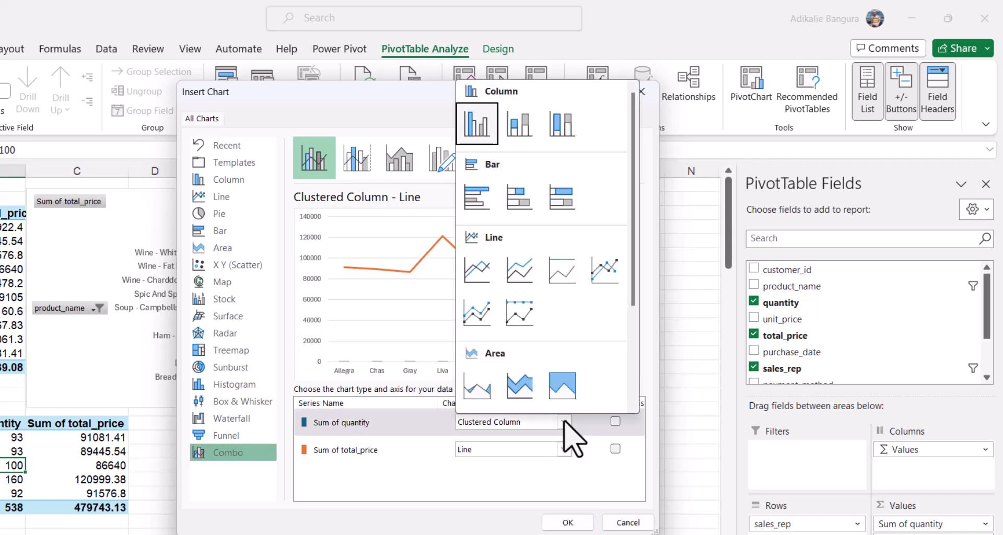
pyautogui.click(473, 275)
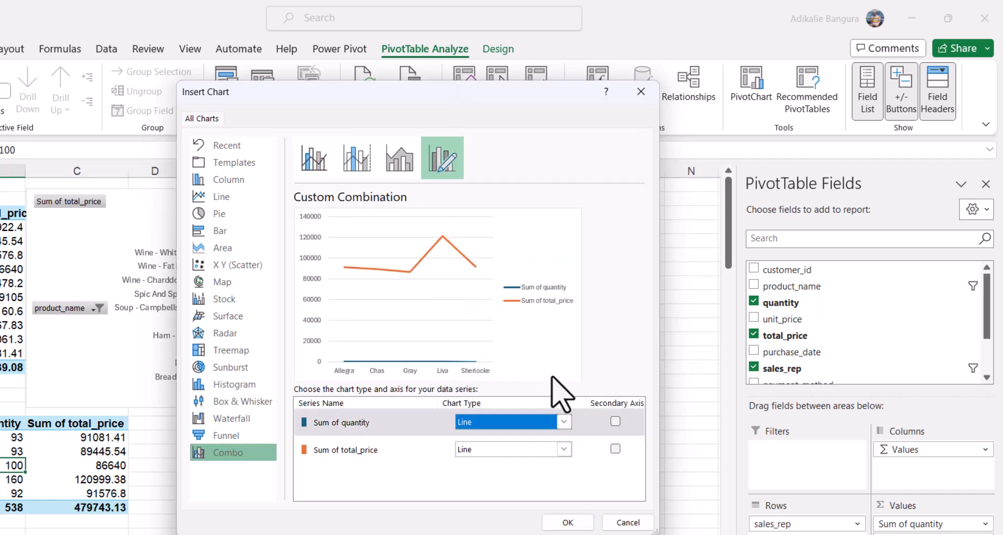
pyautogui.click(615, 421)
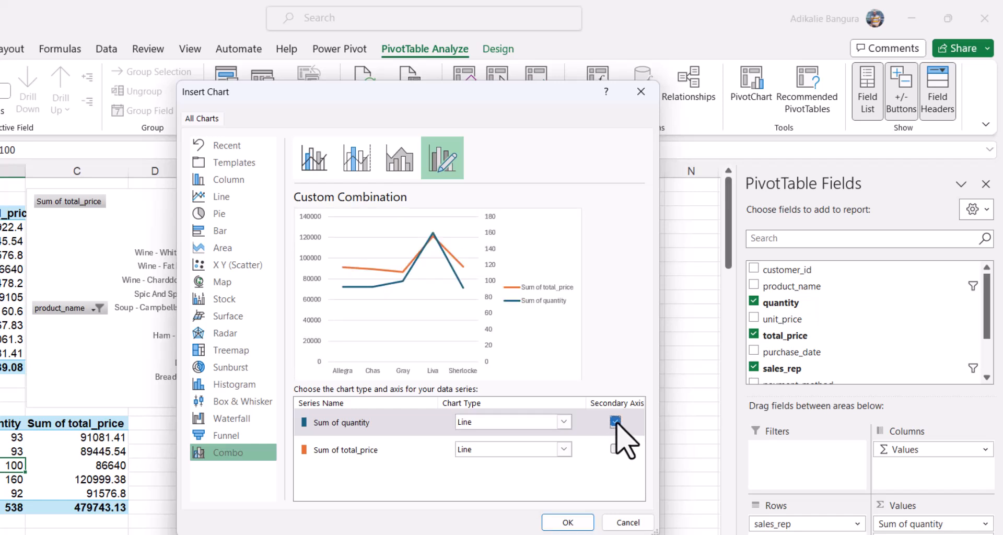
pyautogui.click(565, 449)
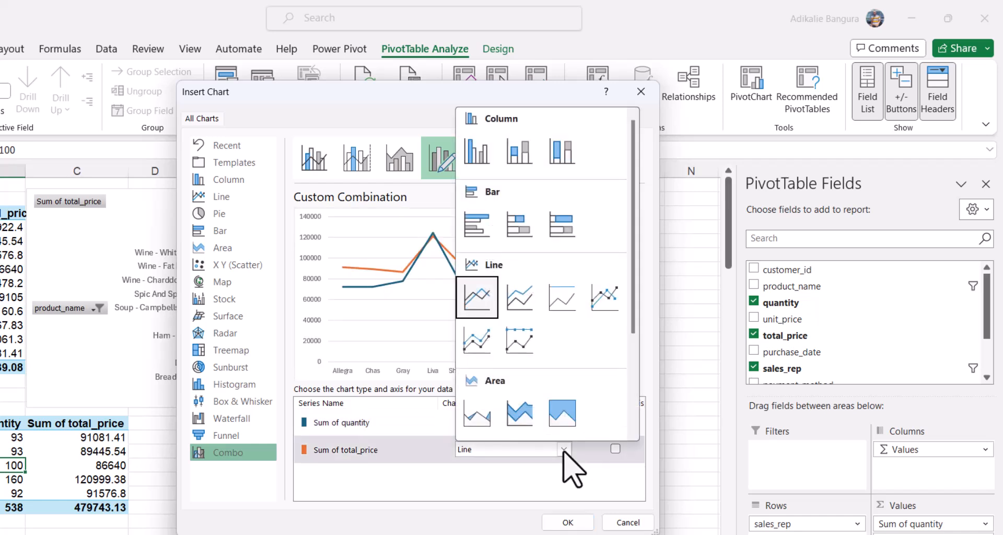
pyautogui.click(477, 152)
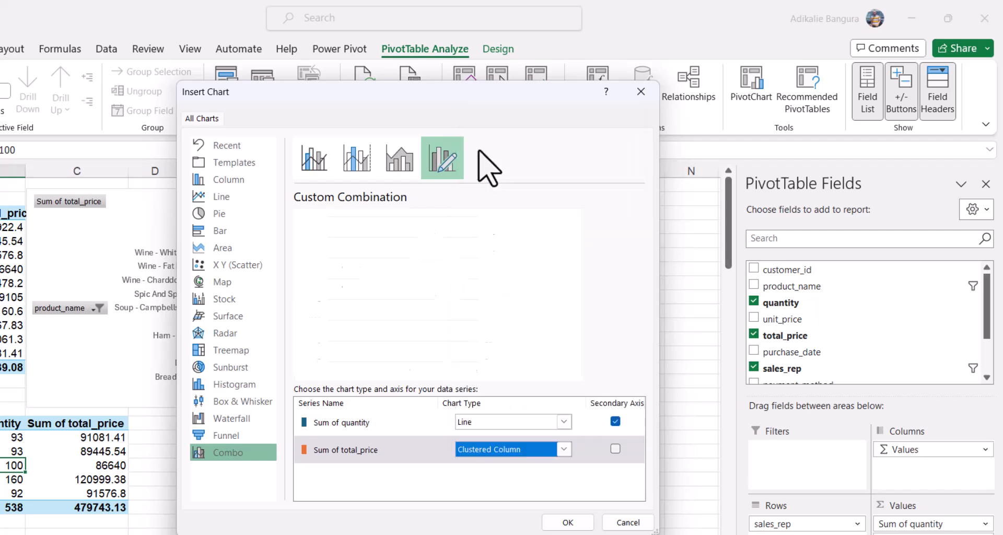
pyautogui.click(568, 522)
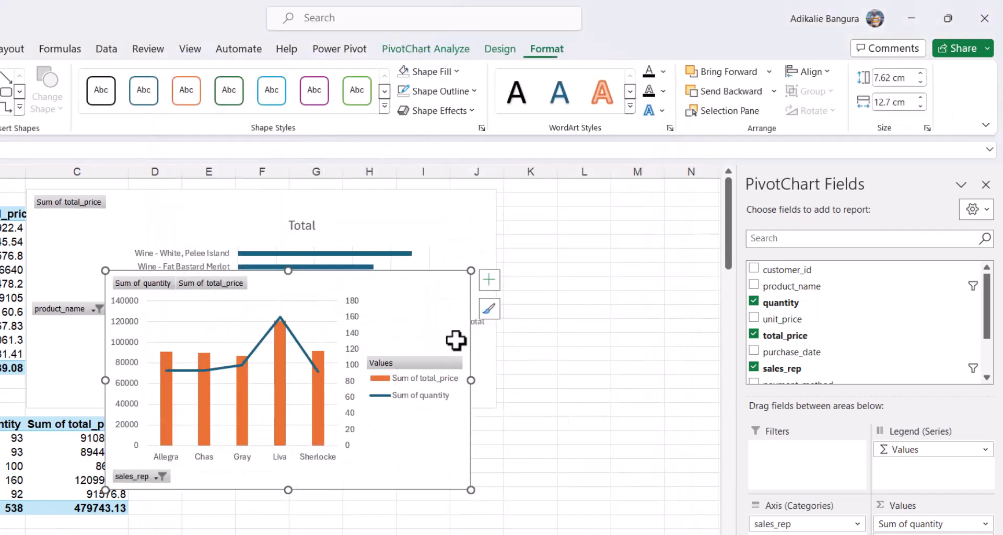
# Drag the combo chart down and right so the product bar chart's list shows again.
pyautogui.moveTo(426, 289); pyautogui.dragTo(454, 432)
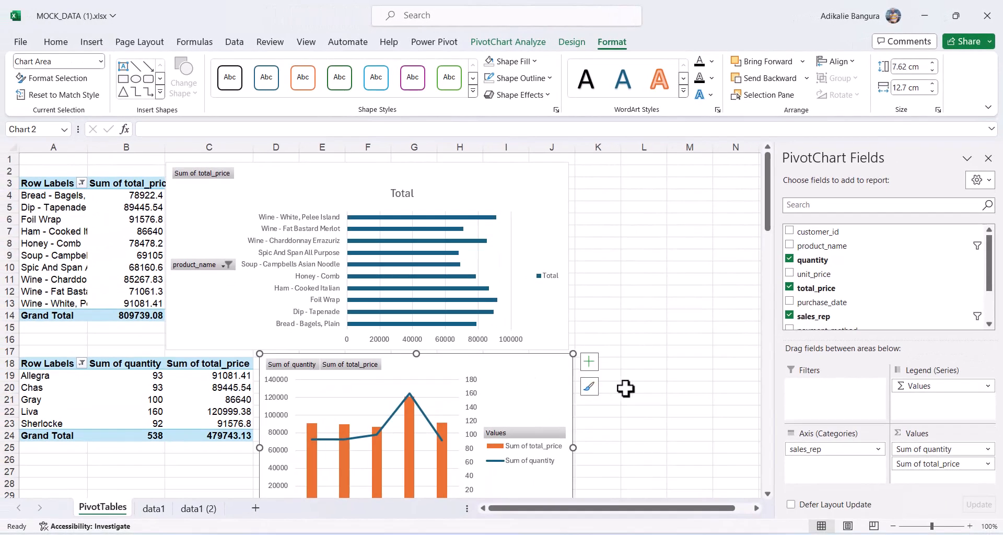
pyautogui.scroll(-6, 626, 388)
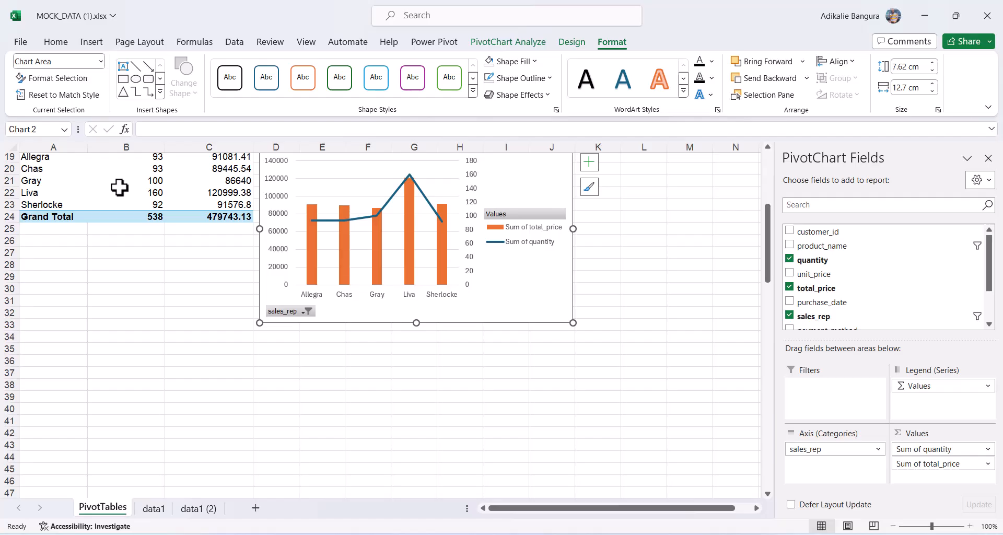
# Copy the sales-rep pivot table and paste it at A33.
pyautogui.click(119, 187)
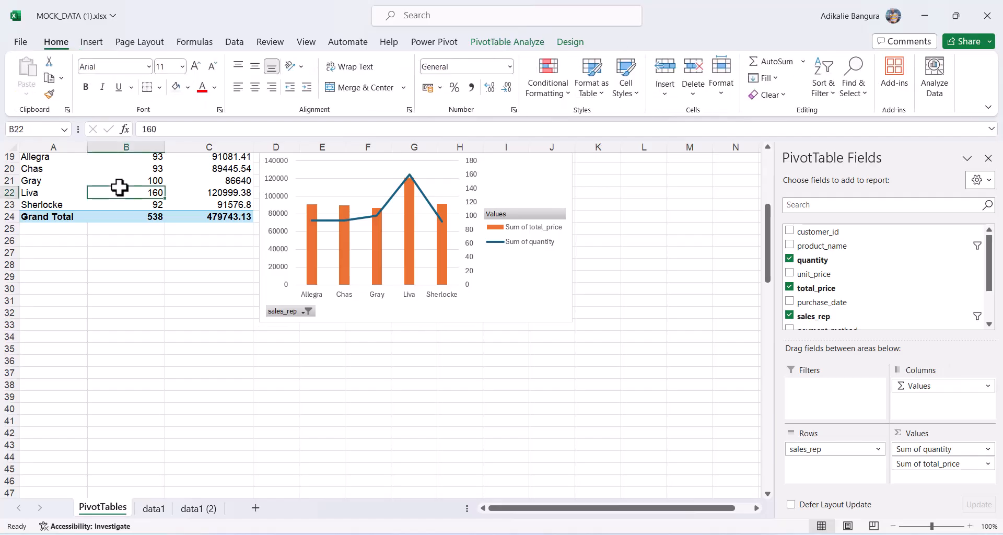
pyautogui.hotkey('ctrl', 'a')
pyautogui.hotkey('ctrl', 'c')
pyautogui.scroll(2, 119, 187)
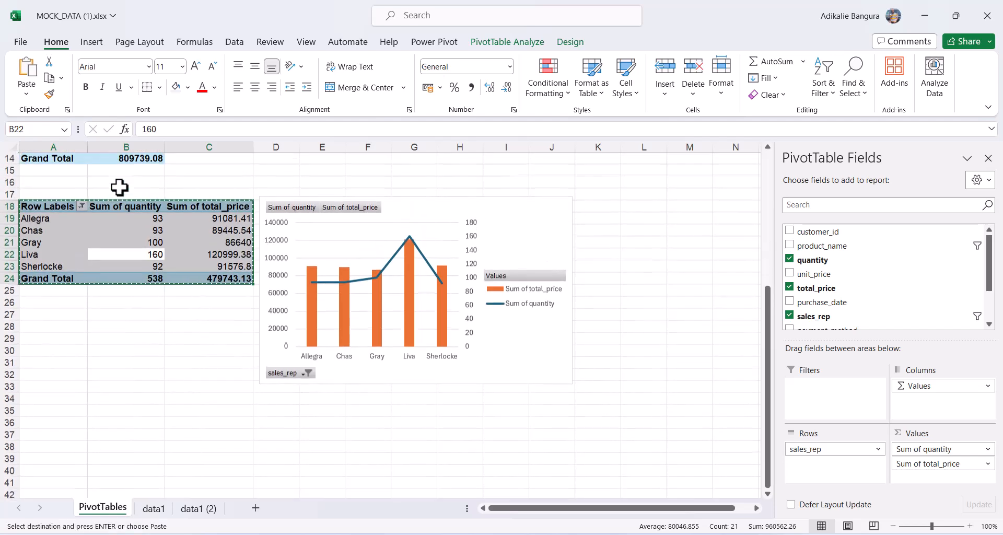
pyautogui.scroll(-1, 119, 187)
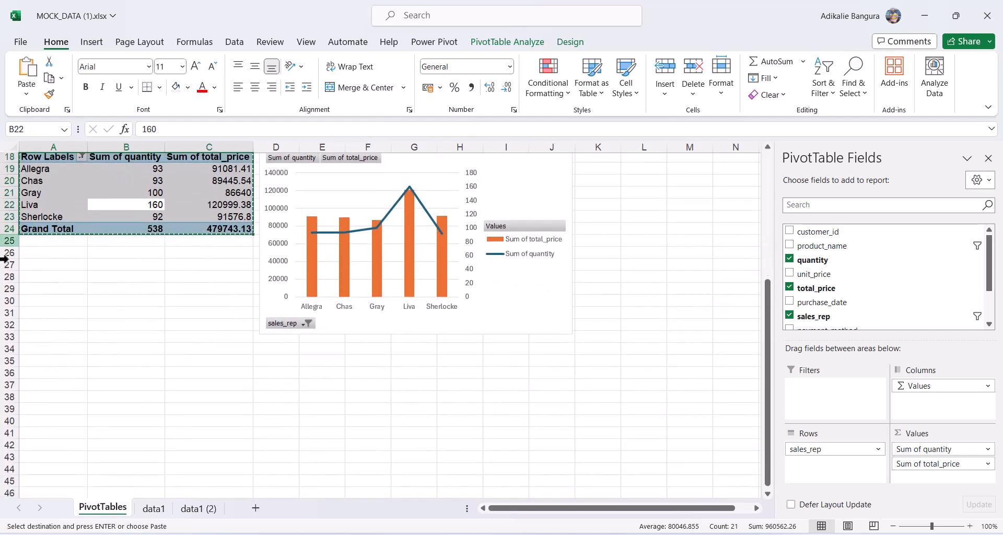
pyautogui.click(42, 341)
pyautogui.press('Return')
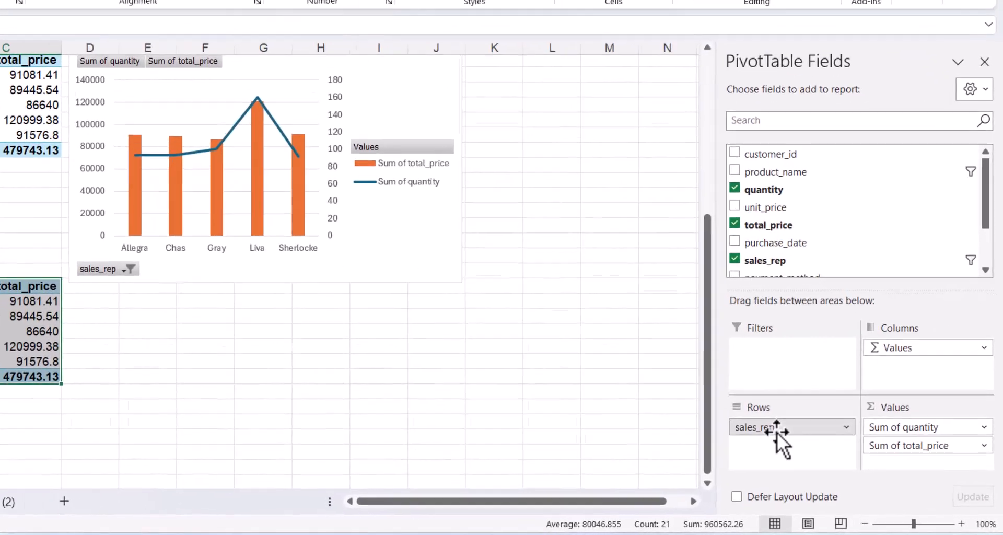
# Remove sales_rep and both value fields, then add order_status to Rows and total_price to Values.
pyautogui.moveTo(822, 451); pyautogui.dragTo(671, 476)
pyautogui.moveTo(604, 467); pyautogui.dragTo(604, 466)
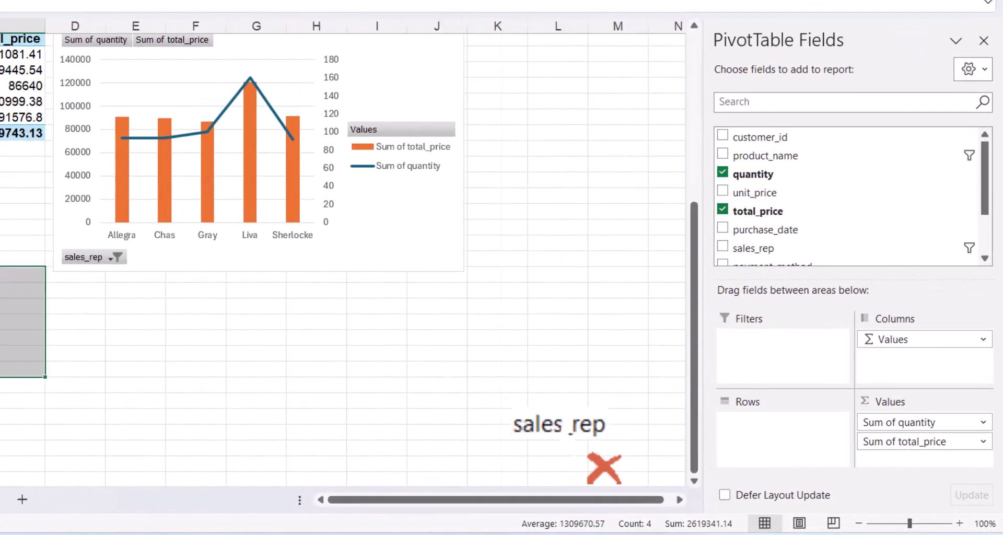
pyautogui.moveTo(896, 442); pyautogui.dragTo(665, 477)
pyautogui.moveTo(931, 422); pyautogui.dragTo(577, 443)
pyautogui.scroll(-3, 756, 230)
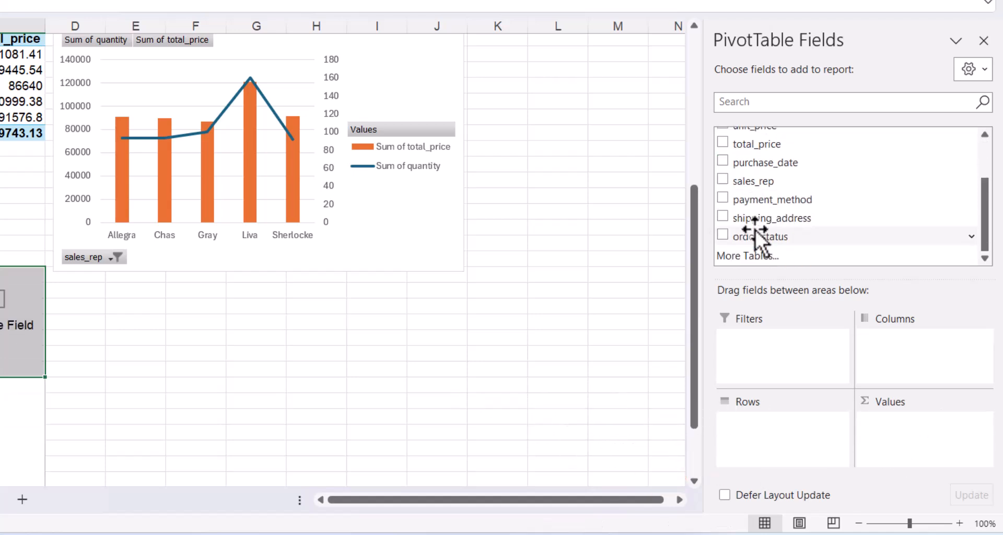
pyautogui.moveTo(766, 231); pyautogui.dragTo(797, 460)
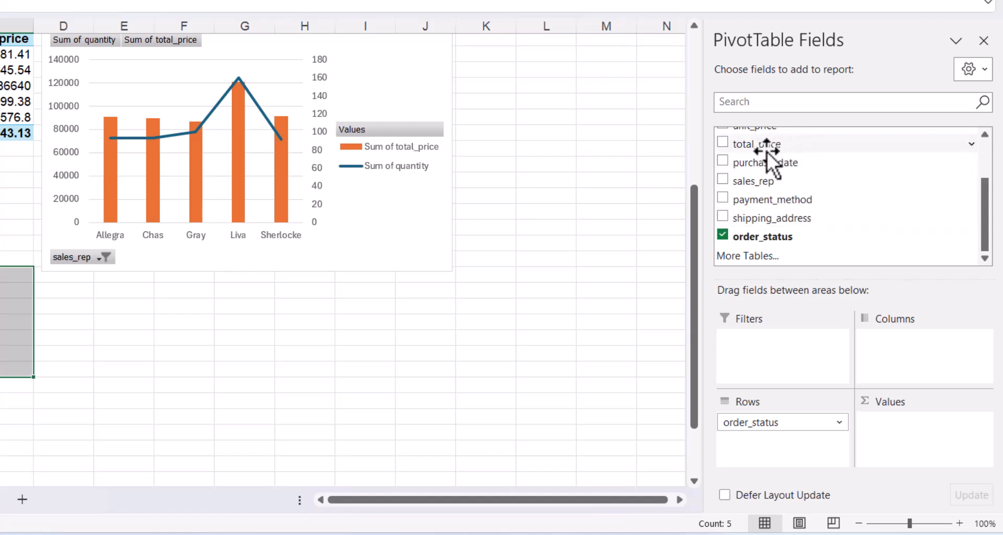
pyautogui.moveTo(767, 152); pyautogui.dragTo(960, 471)
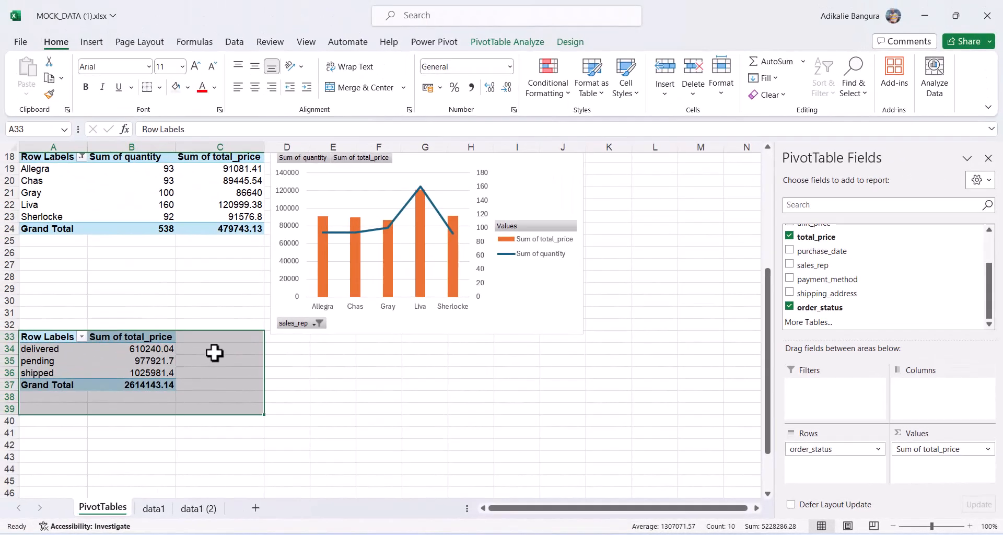
# Enter =A34 in C34, fill it right to D34, then fill C34:D36 down.
pyautogui.click(214, 350)
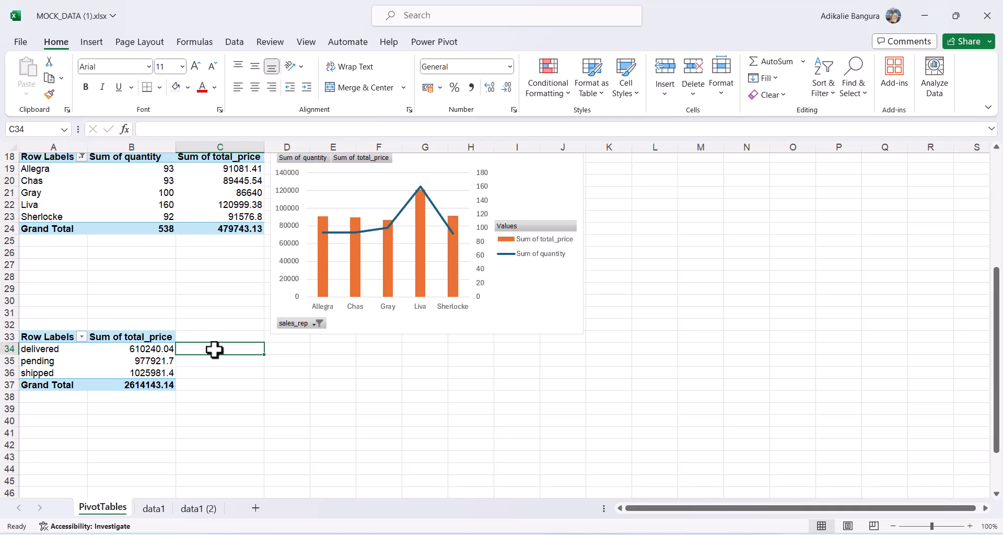
pyautogui.write('=')
pyautogui.click(46, 350)
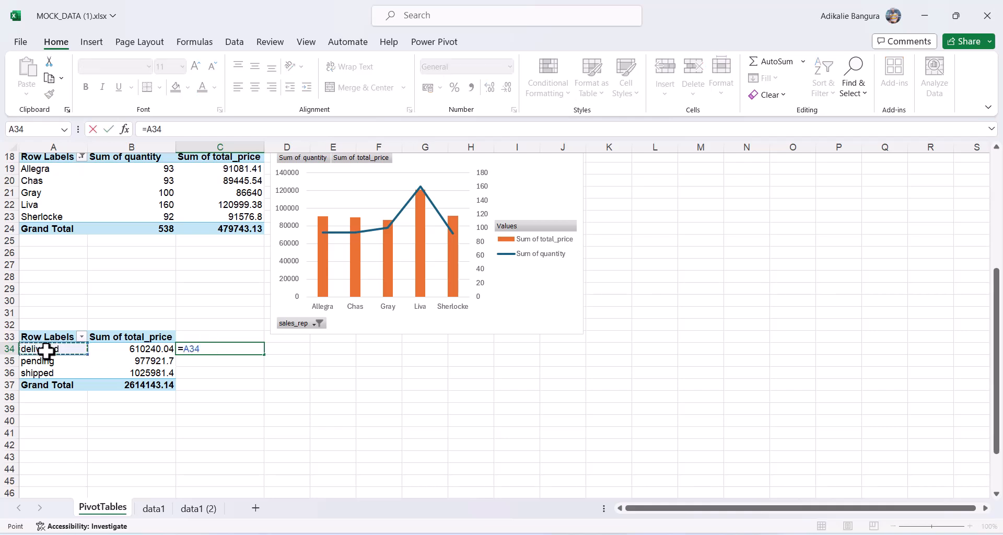
pyautogui.press('Return')
pyautogui.press('Up')
pyautogui.hotkey('shift', 'Right')
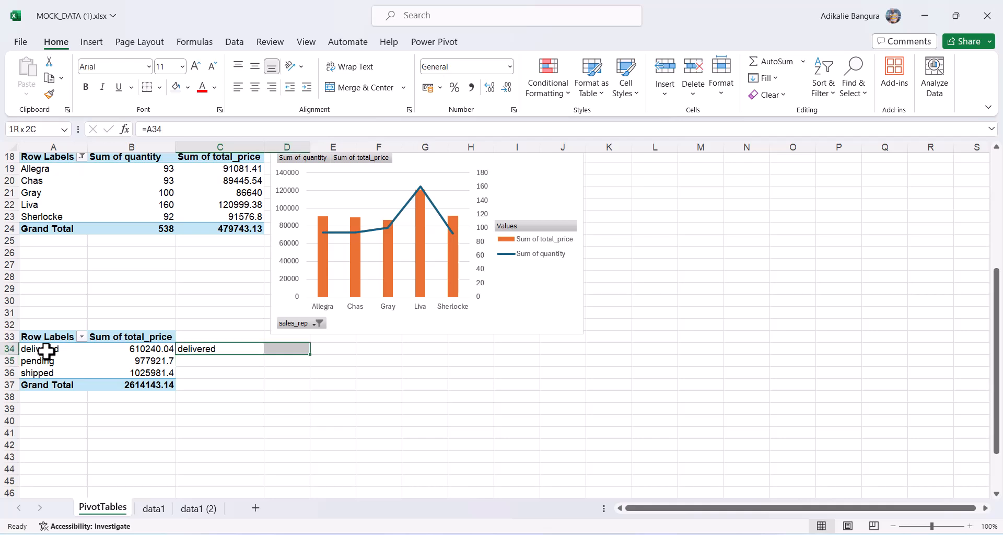
pyautogui.hotkey('ctrl', 'r')
pyautogui.hotkey('ctrl', 'q')
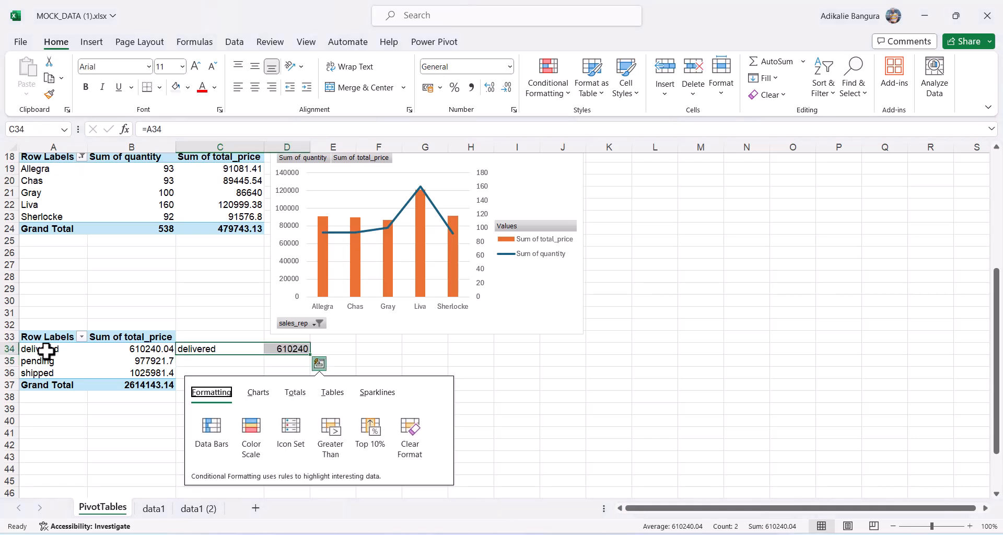
pyautogui.press('Escape')
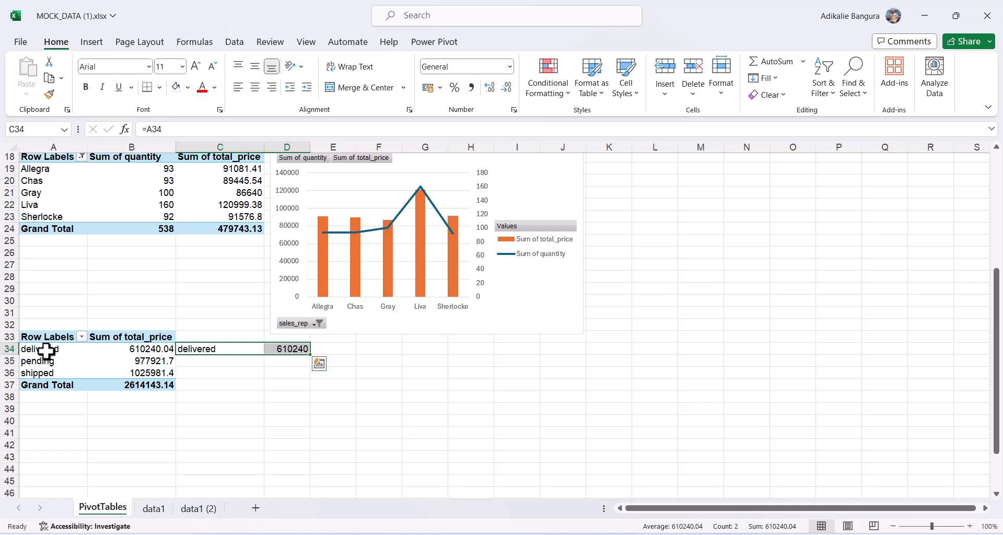
pyautogui.hotkey('shift', 'Down')
pyautogui.hotkey('shift', 'Down')
pyautogui.hotkey('ctrl', 'd')
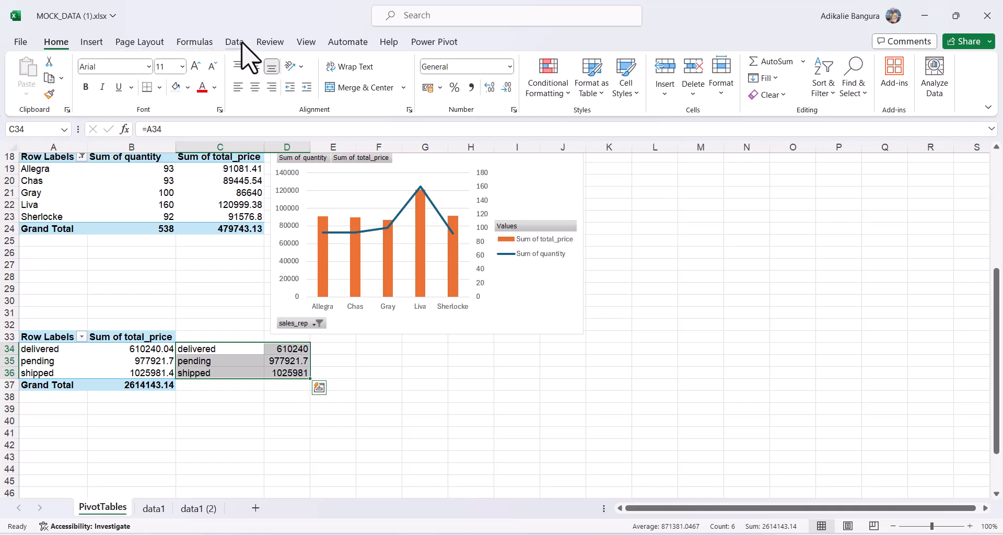
# Insert a Treemap hierarchy chart of the order-status totals in C34:D36.
pyautogui.click(92, 44)
pyautogui.click(418, 62)
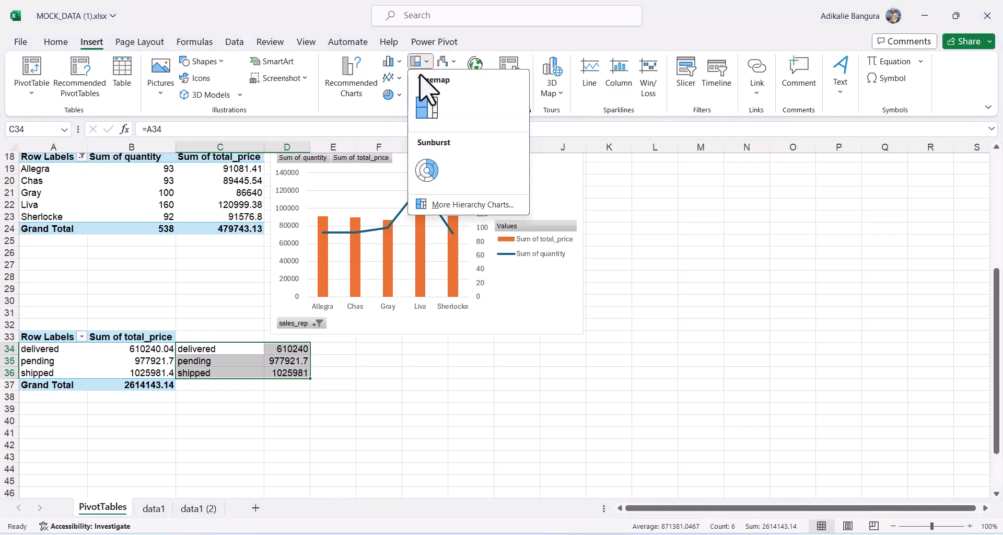
pyautogui.click(427, 108)
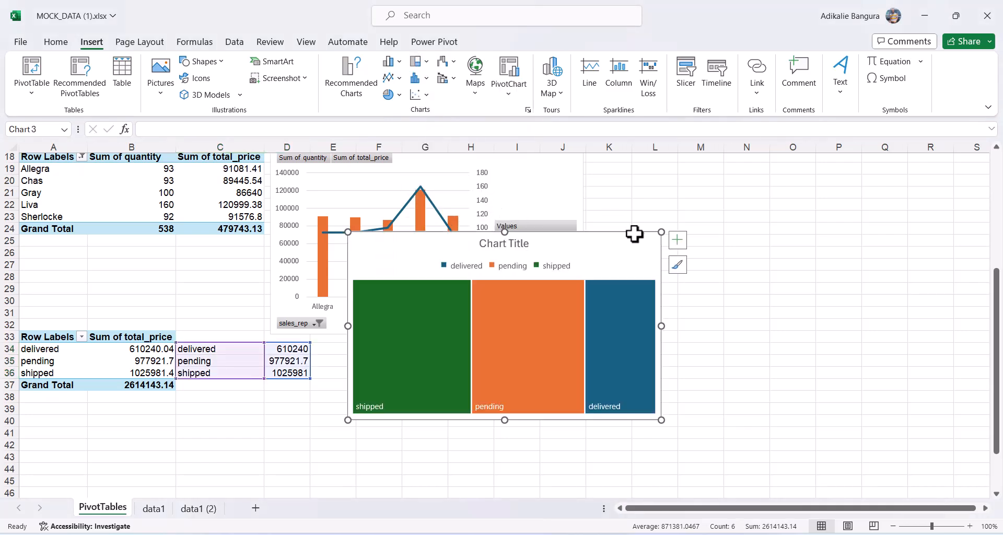
# Drag the treemap into place below the sales-rep combo chart.
pyautogui.moveTo(631, 249); pyautogui.dragTo(605, 264)
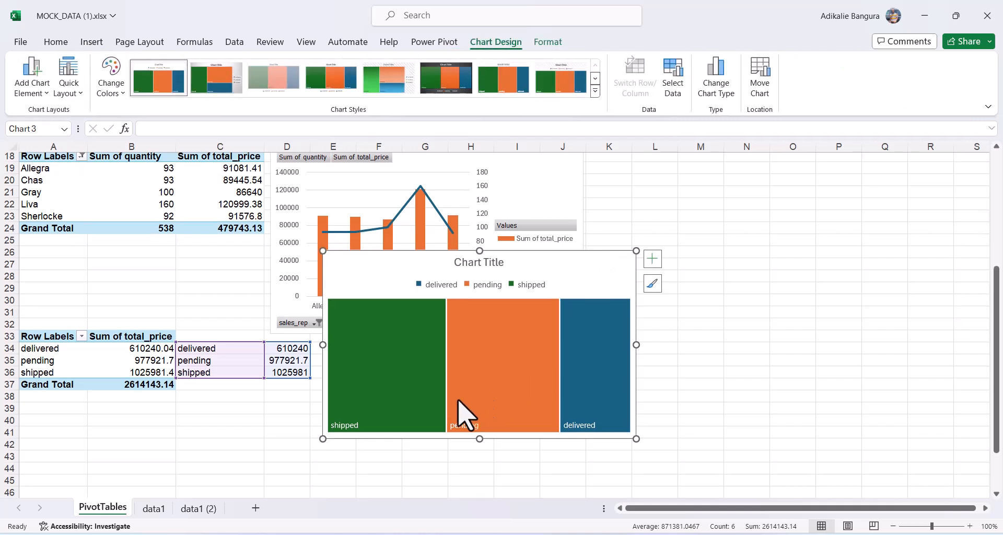
pyautogui.moveTo(389, 393)
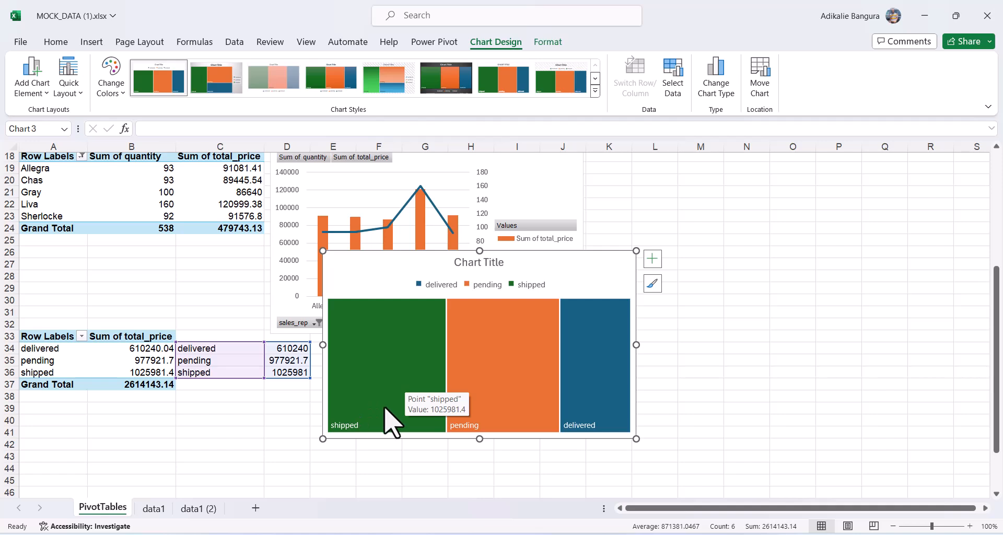
pyautogui.moveTo(538, 409)
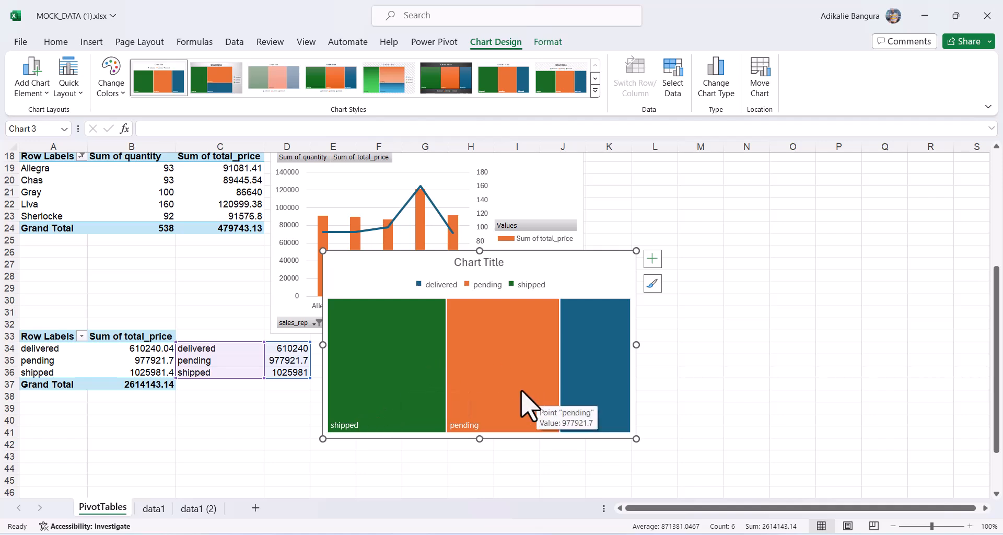
pyautogui.moveTo(609, 375)
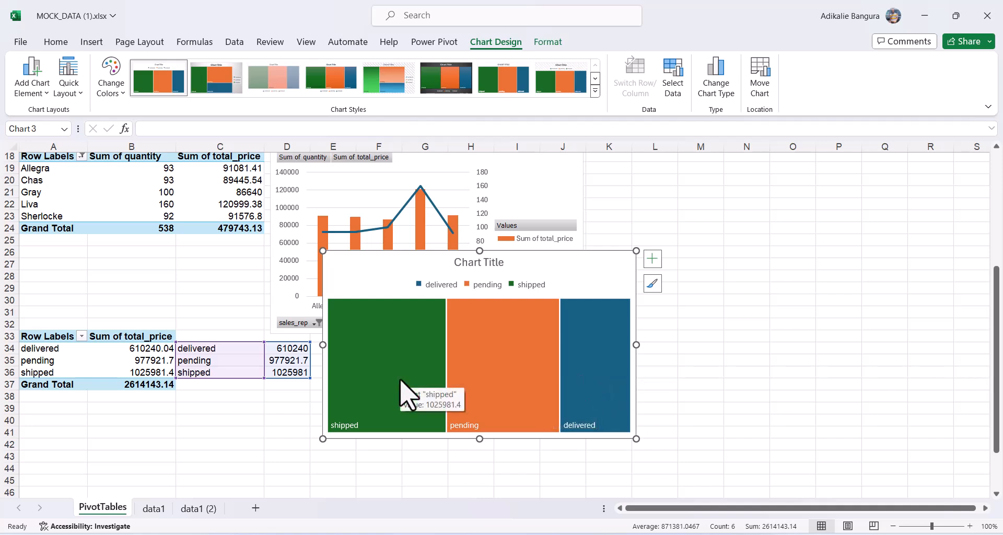
pyautogui.moveTo(510, 379)
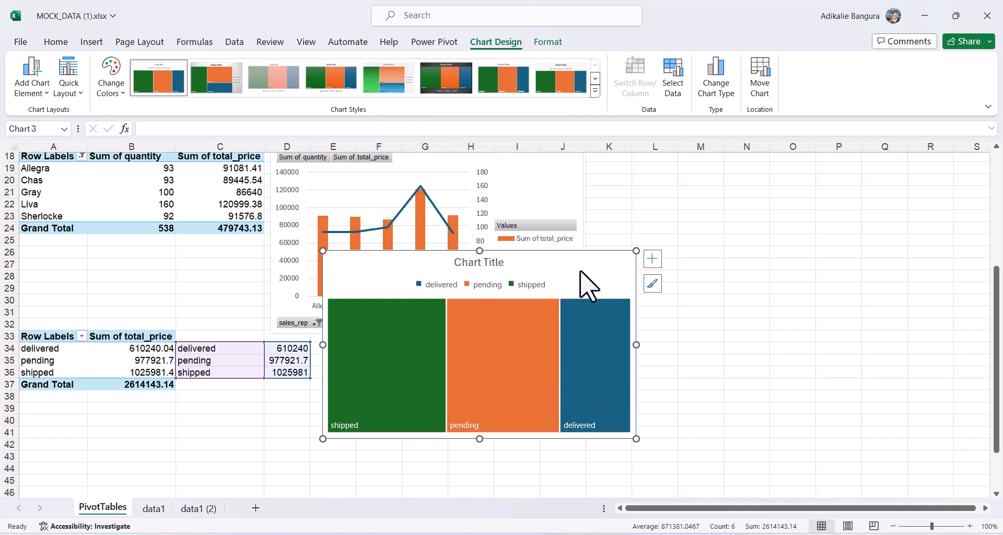
pyautogui.moveTo(589, 282); pyautogui.dragTo(577, 352)
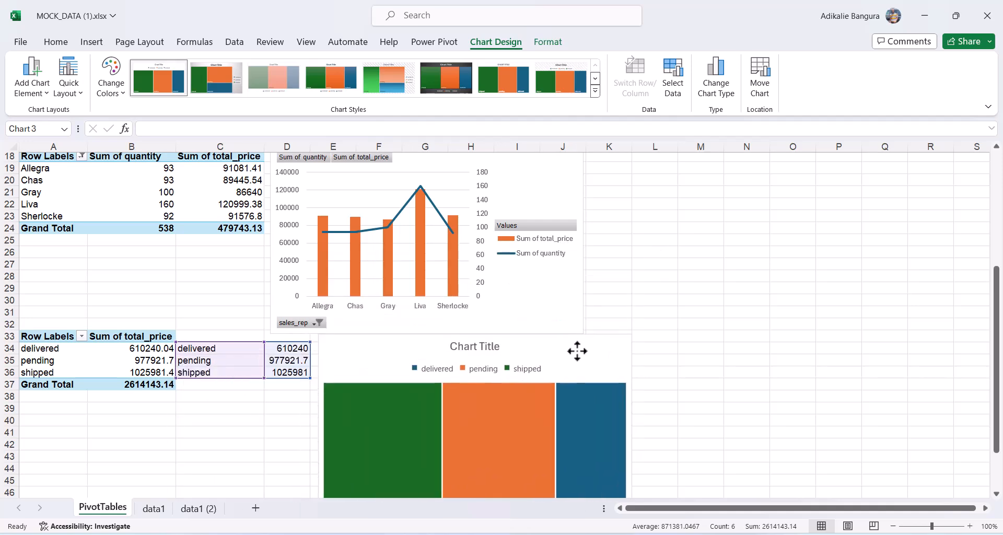
# Copy the sales-rep pivot table to A50 and drag sales_rep out of its Rows.
pyautogui.scroll(-8, 577, 351)
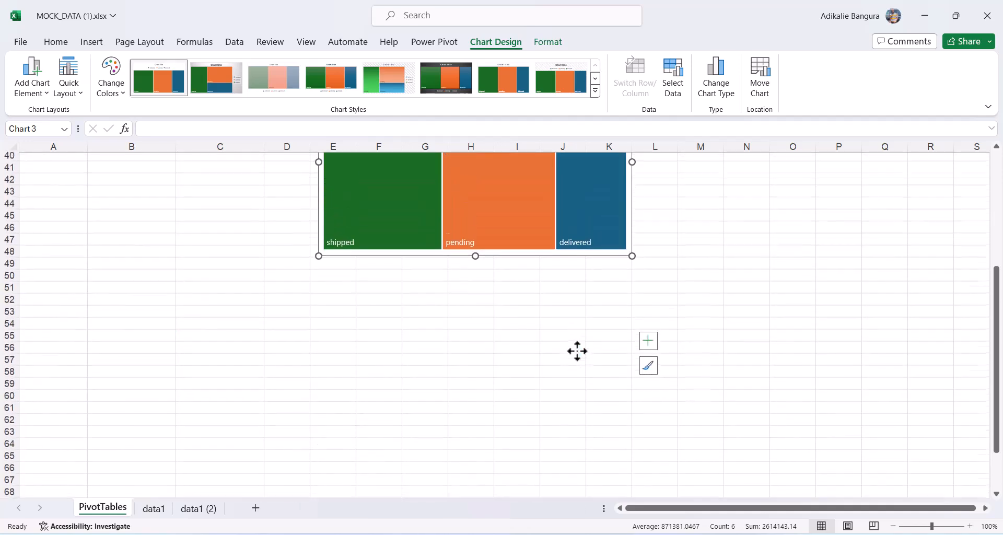
pyautogui.scroll(4, 577, 351)
pyautogui.scroll(1, 410, 432)
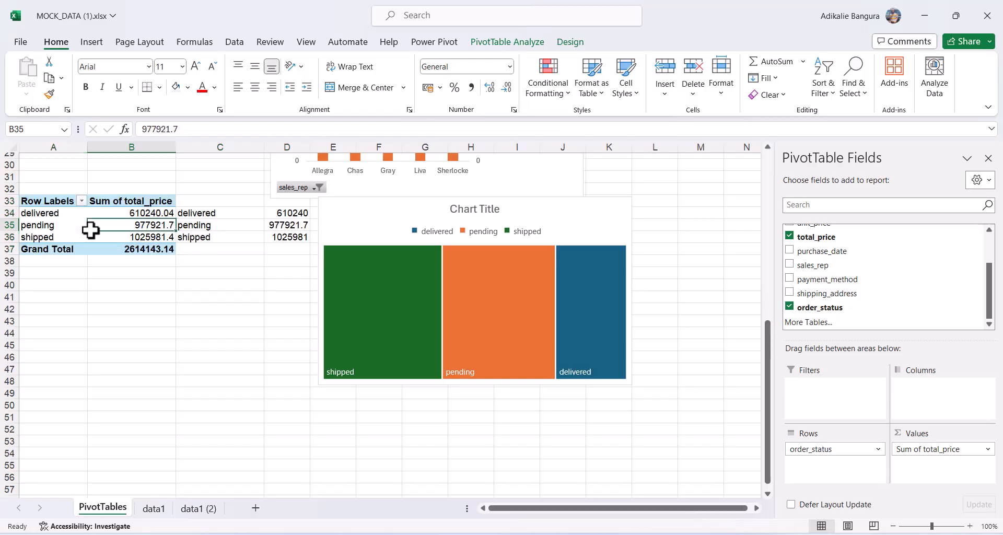
pyautogui.scroll(7, 90, 228)
pyautogui.click(106, 296)
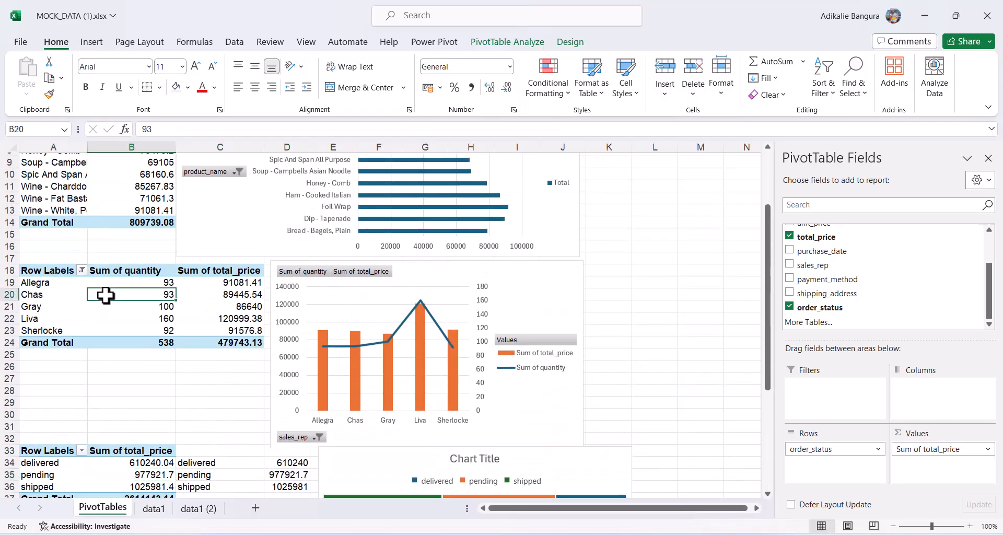
pyautogui.hotkey('ctrl', 'a')
pyautogui.hotkey('ctrl', 'c')
pyautogui.scroll(-10, 105, 295)
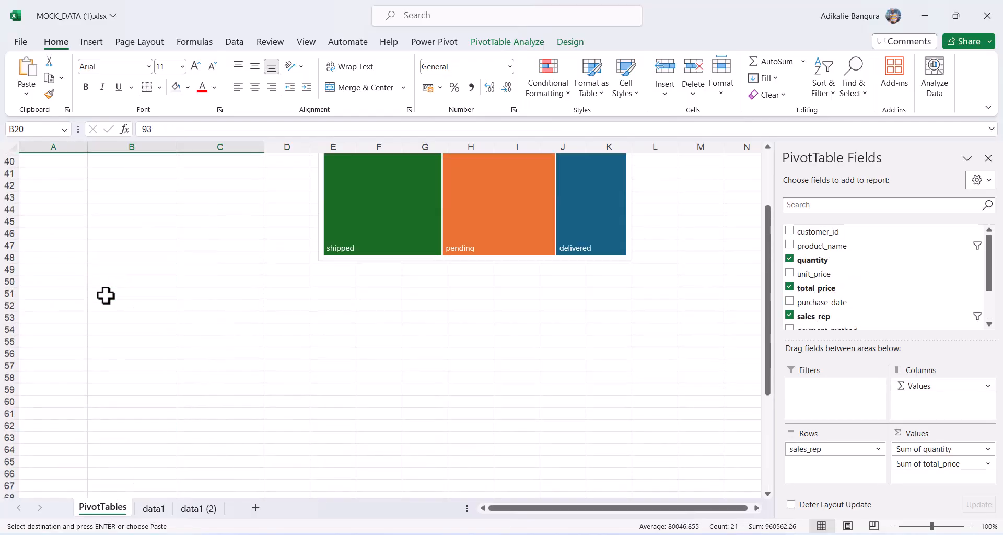
pyautogui.click(48, 285)
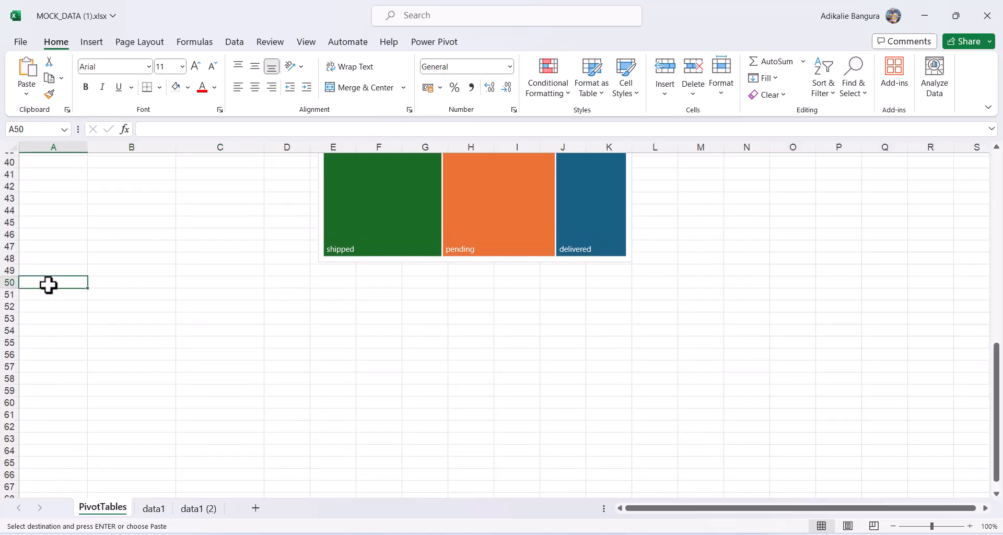
pyautogui.hotkey('ctrl', 'v')
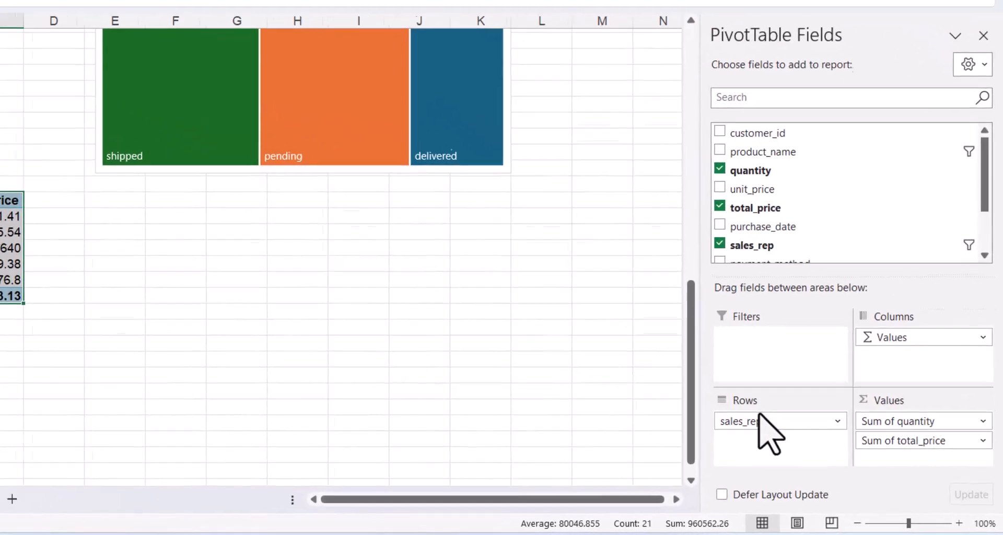
pyautogui.moveTo(827, 448); pyautogui.dragTo(723, 451)
# Remove Sum of quantity from the new pivot copy and group it by payment_method.
pyautogui.moveTo(635, 425); pyautogui.dragTo(635, 426)
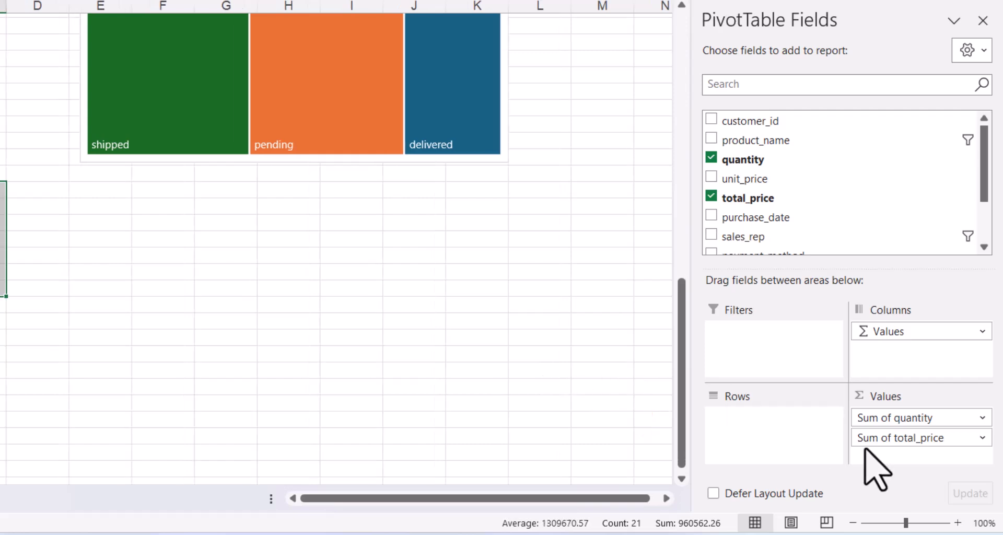
pyautogui.moveTo(927, 418); pyautogui.dragTo(582, 376)
pyautogui.scroll(-2, 828, 171)
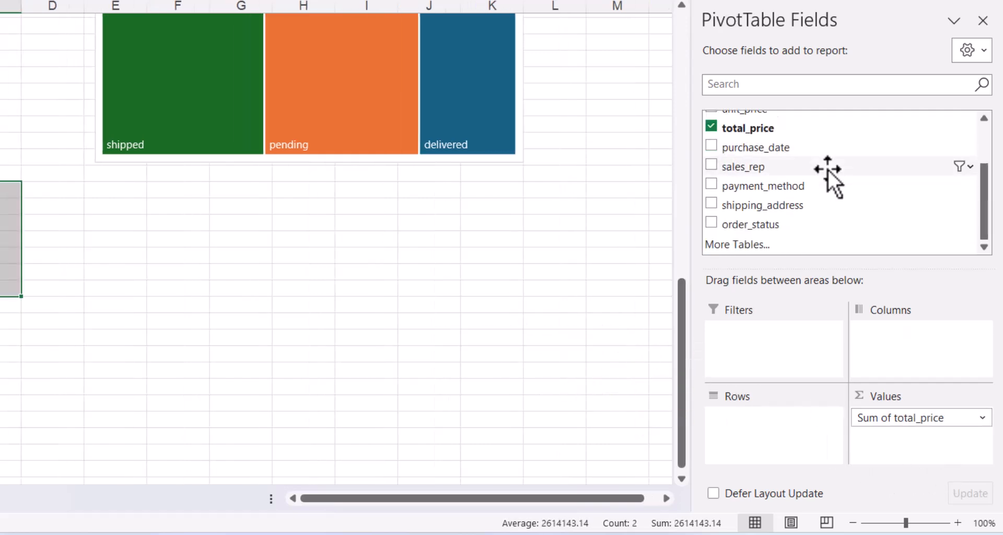
pyautogui.moveTo(748, 189); pyautogui.dragTo(789, 464)
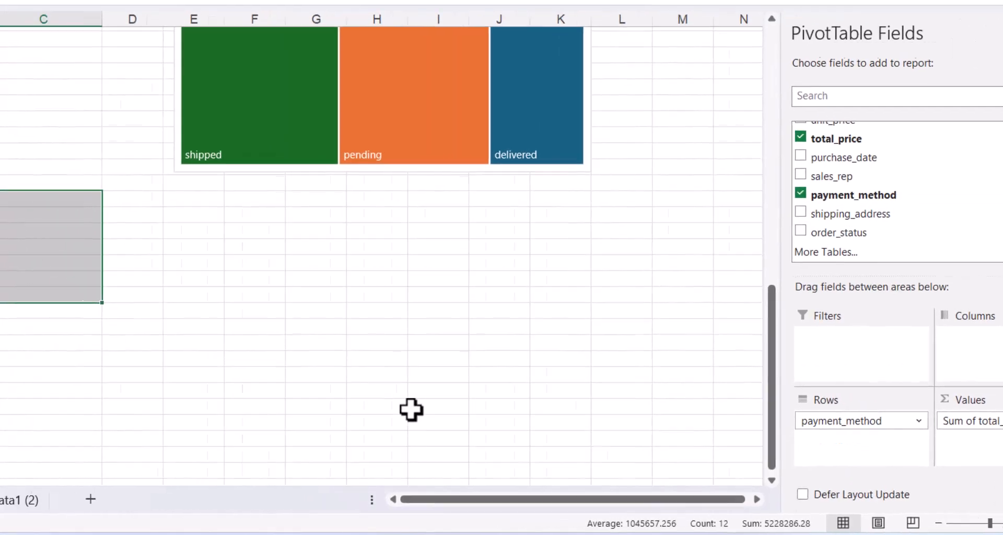
# Insert a pie PivotChart of total_price by payment method and move it below the treemap.
pyautogui.click(116, 253)
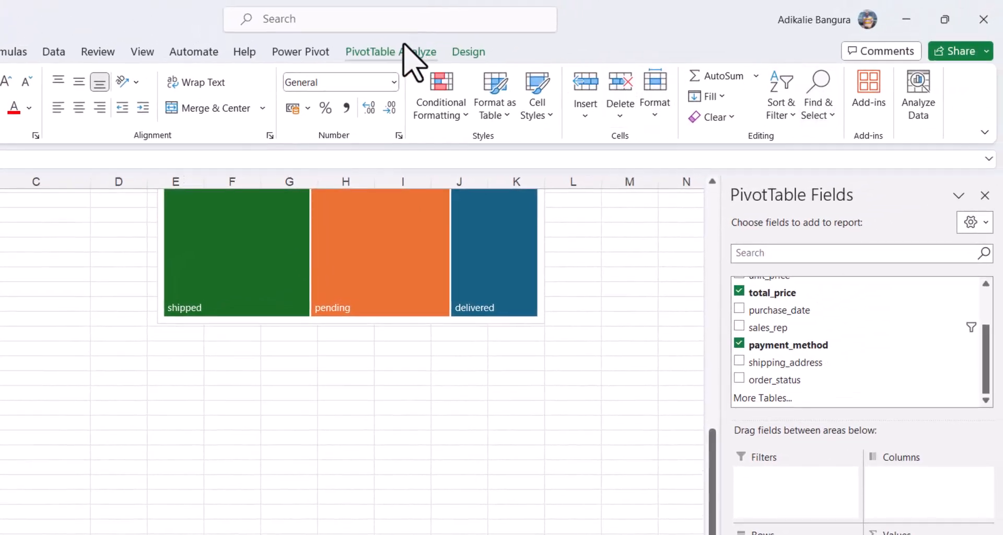
pyautogui.click(409, 50)
pyautogui.click(734, 100)
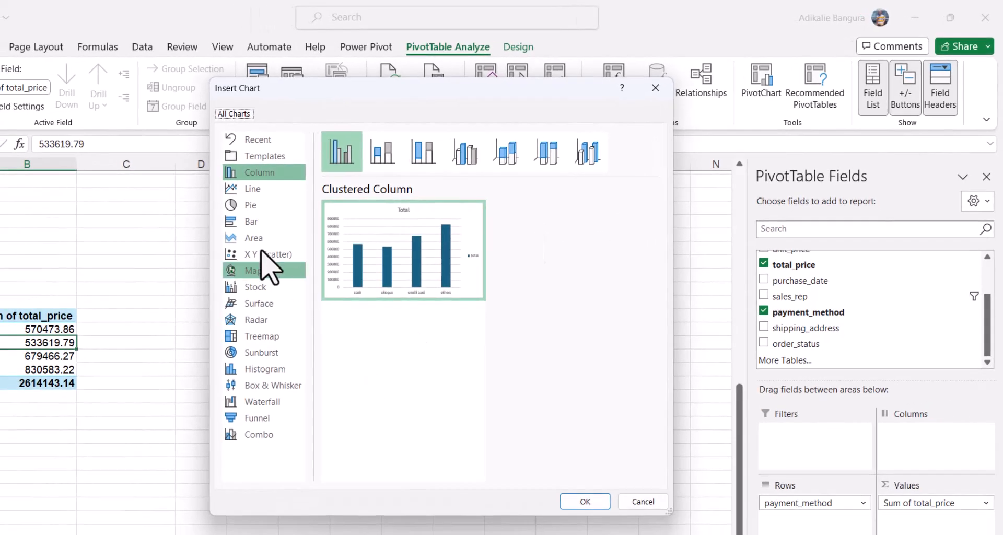
pyautogui.click(240, 208)
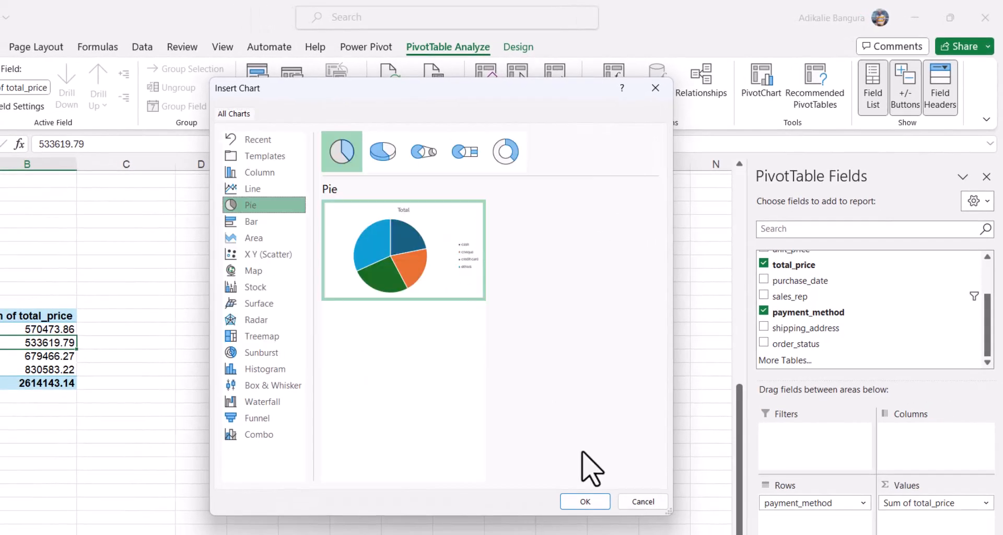
pyautogui.click(583, 502)
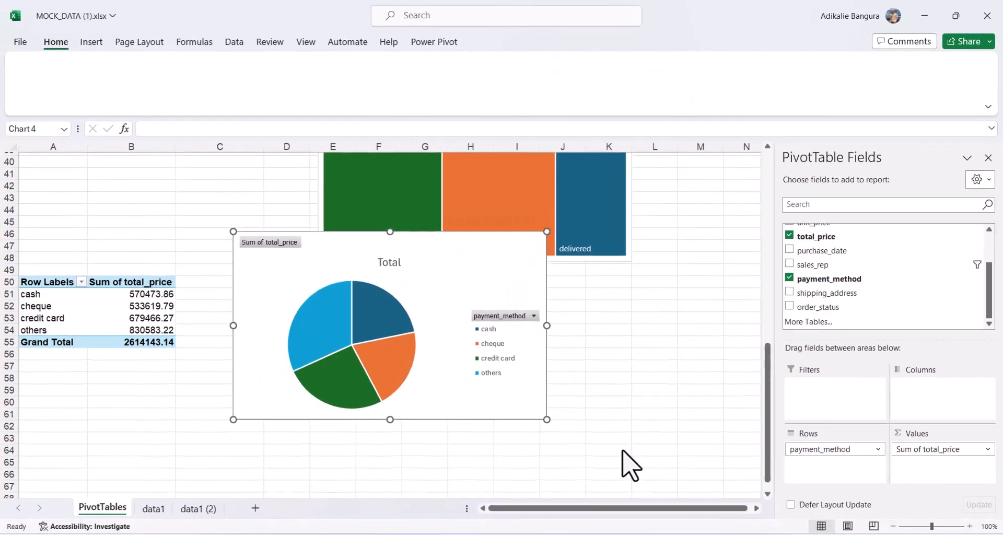
pyautogui.moveTo(488, 271); pyautogui.dragTo(437, 308)
pyautogui.click(625, 311)
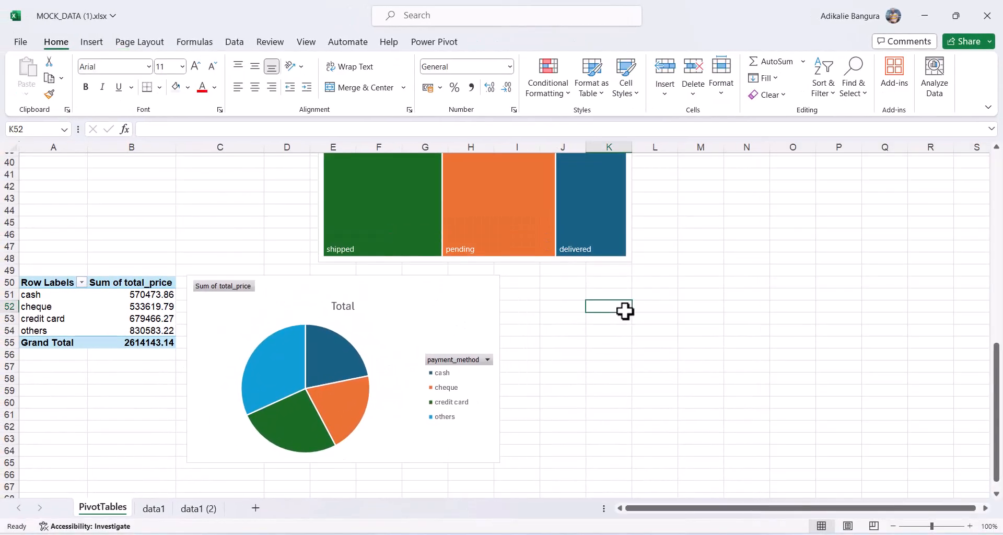
pyautogui.scroll(7, 625, 311)
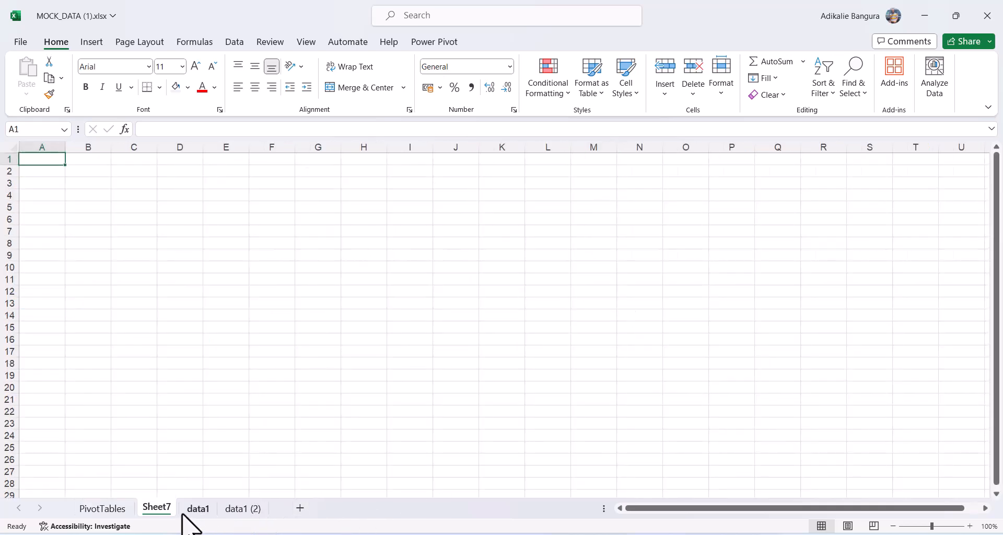
# Rename the new sheet tab to Dashboard.
pyautogui.doubleClick(156, 507)
pyautogui.write('DashB')
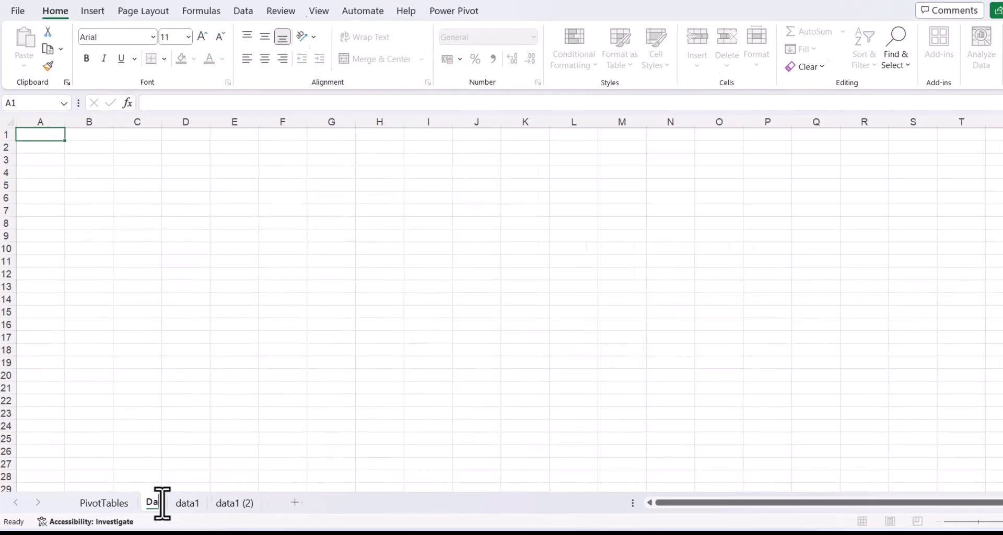
pyautogui.write('oard')
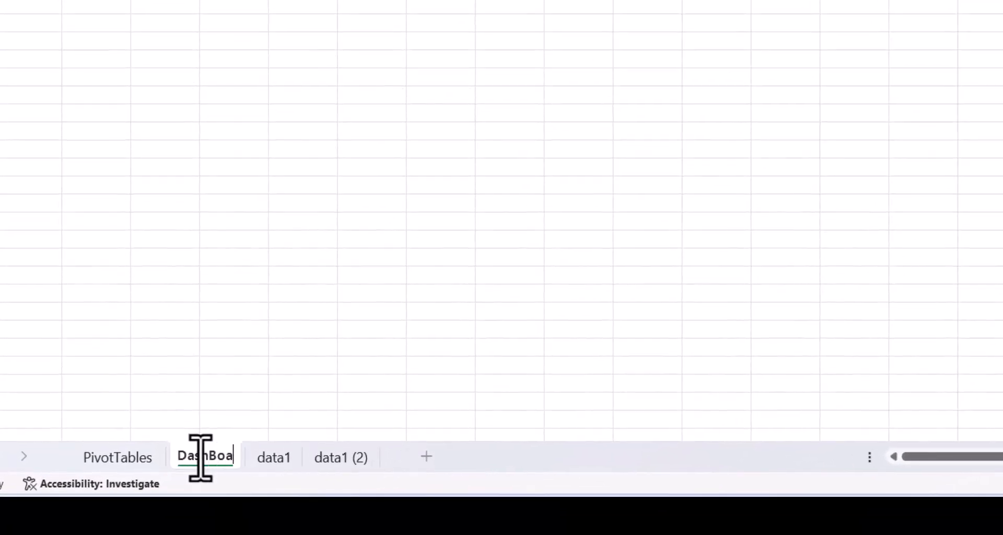
pyautogui.press('BackSpace')
pyautogui.press('BackSpace')
pyautogui.press('BackSpace')
pyautogui.press('BackSpace')
pyautogui.press('BackSpace')
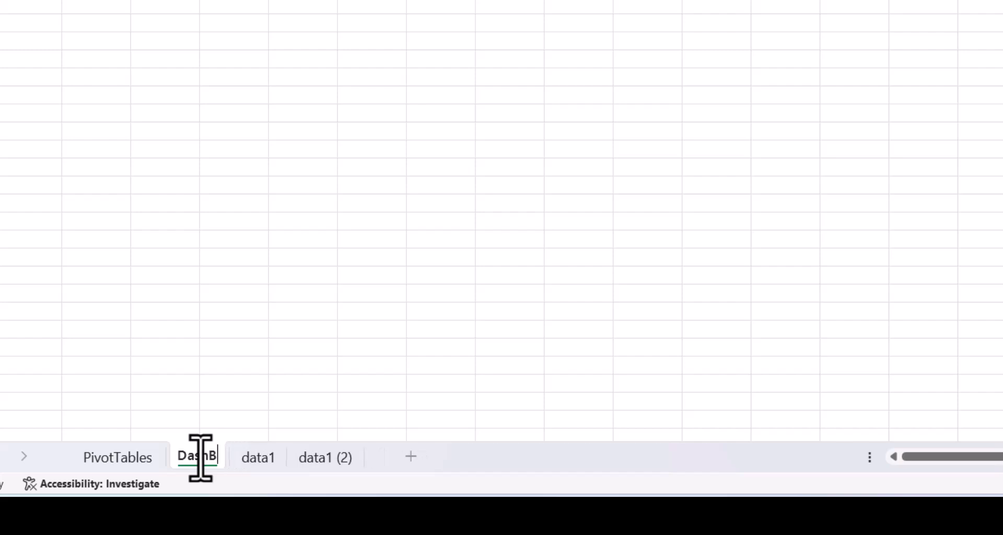
pyautogui.write('board')
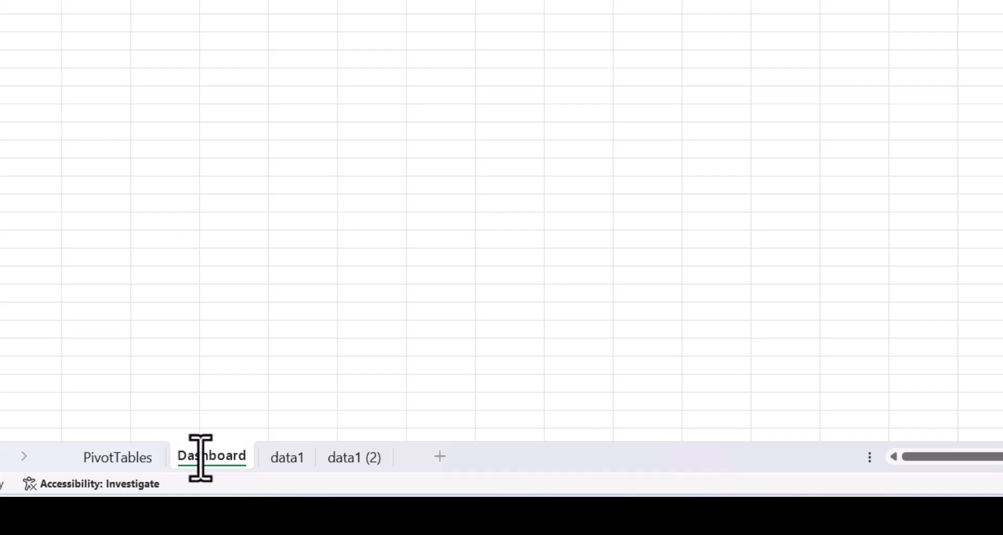
pyautogui.write('Sales')
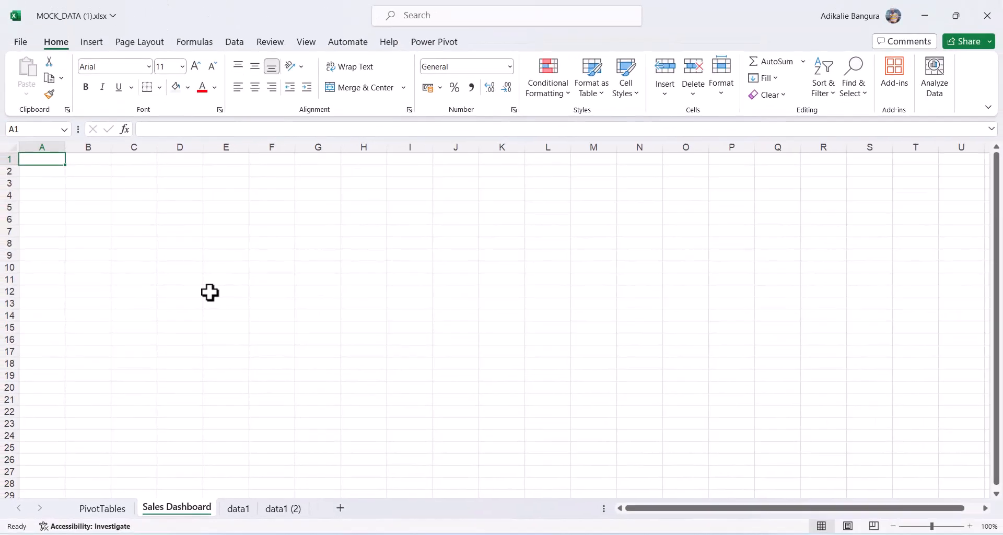
# Draw a rectangle shape spanning A1 to L4 and enter Edit Text mode in it.
pyautogui.click(92, 43)
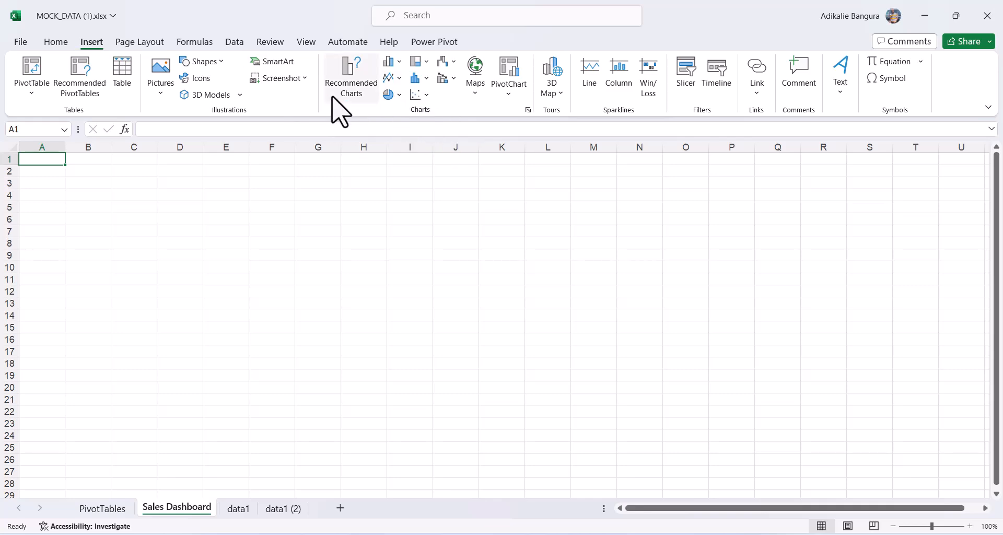
pyautogui.click(209, 63)
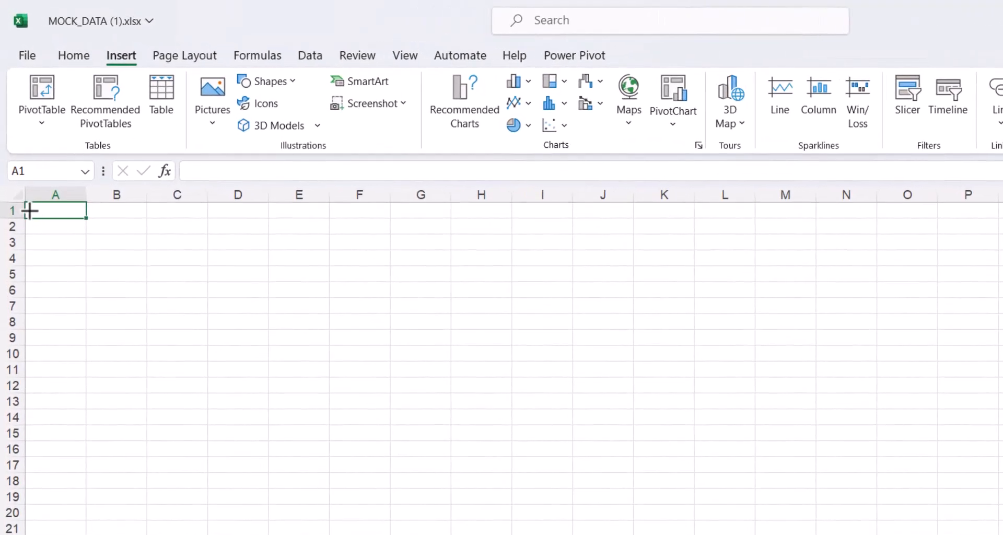
pyautogui.moveTo(26, 204)
pyautogui.mouseDown()
pyautogui.moveTo(289, 195)
pyautogui.moveTo(753, 266)
pyautogui.mouseUp()
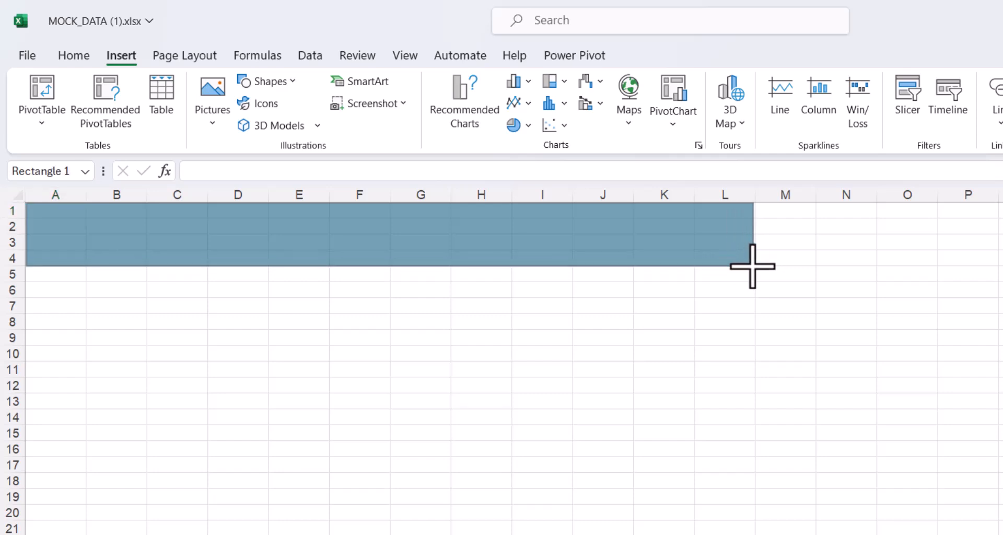
pyautogui.rightClick(518, 242)
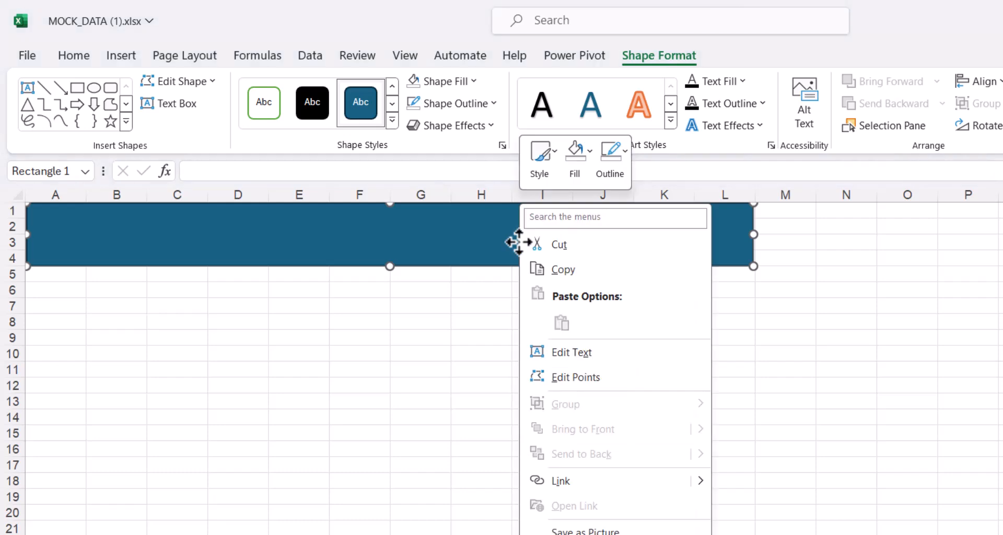
pyautogui.click(583, 354)
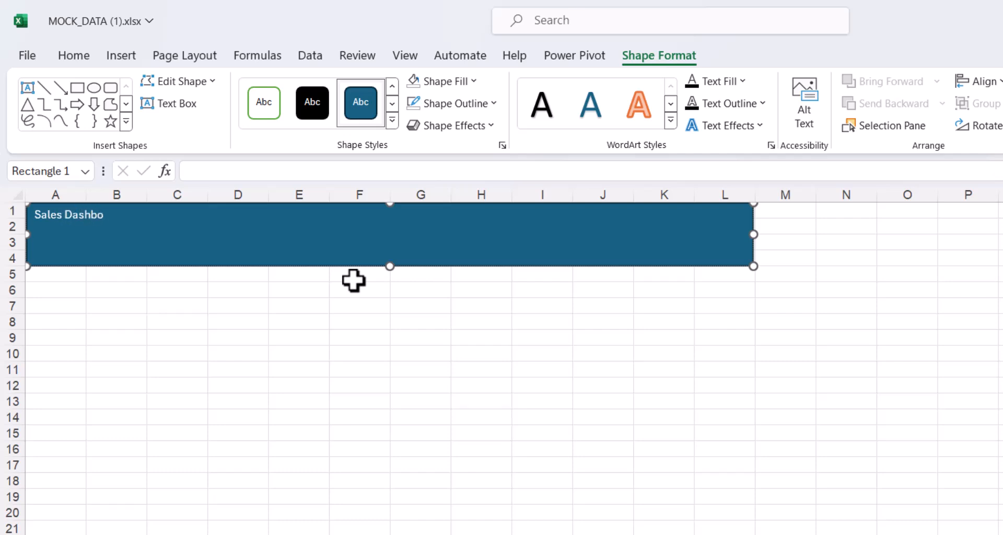
# Center and middle-align the banner title and increase its font size to 40 point.
pyautogui.click(326, 333)
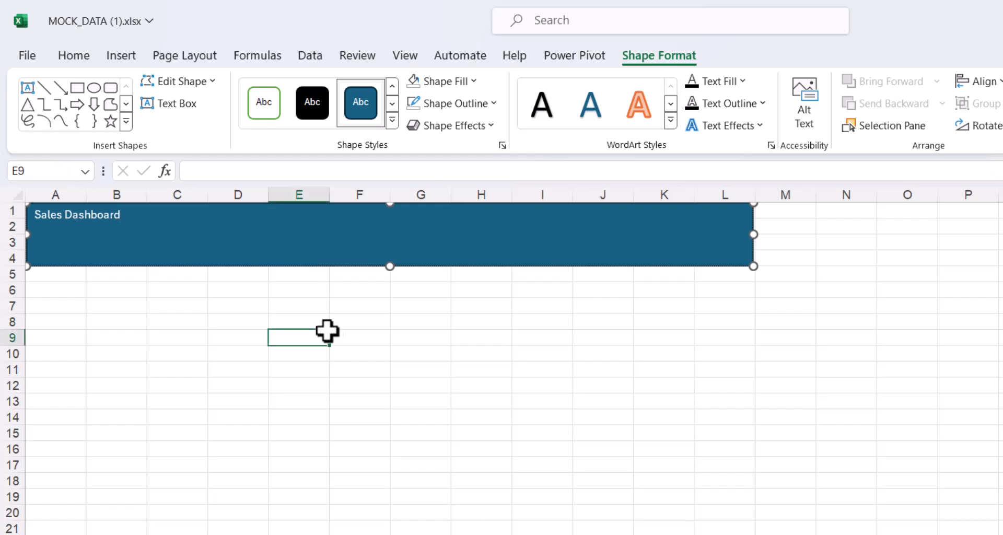
pyautogui.click(307, 228)
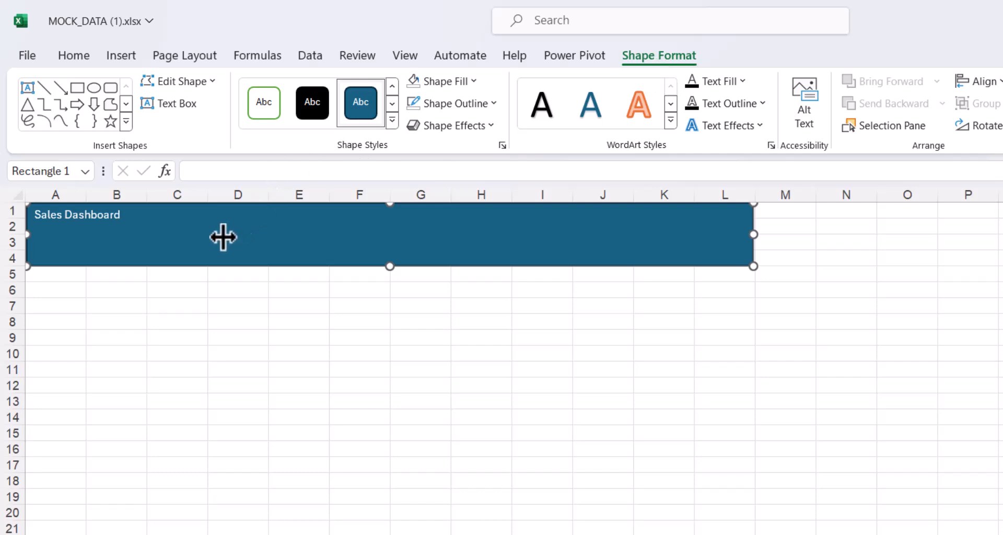
pyautogui.click(73, 55)
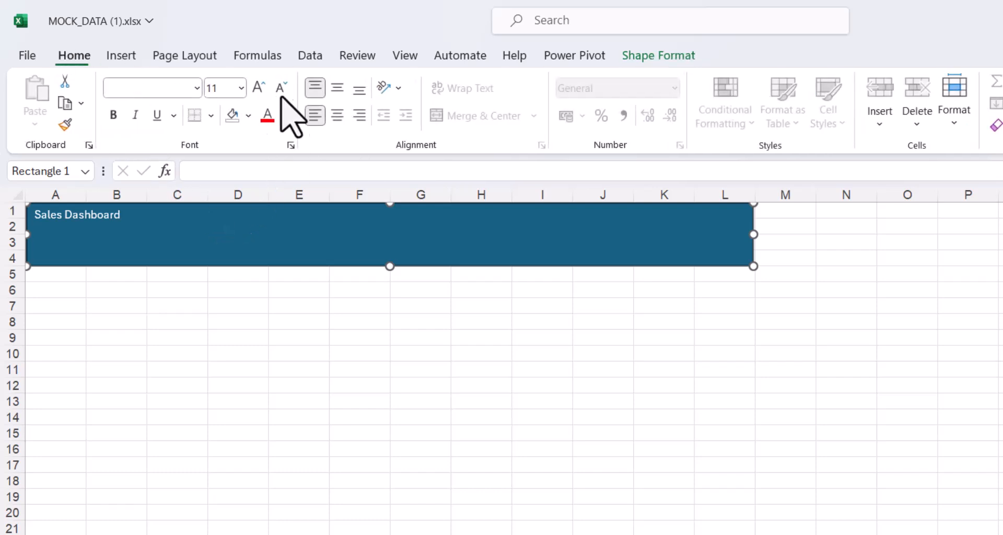
pyautogui.click(342, 115)
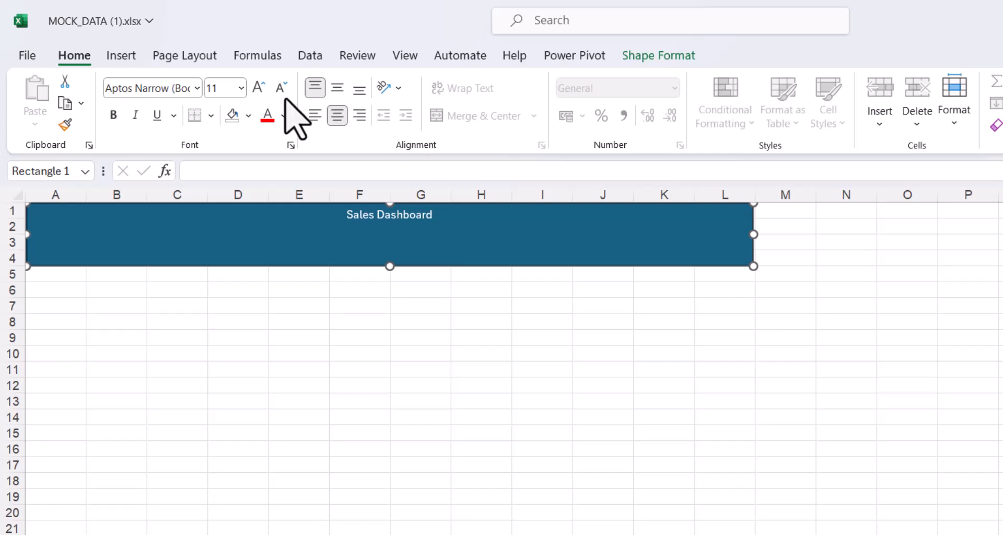
pyautogui.click(256, 88)
pyautogui.click(256, 88)
pyautogui.click(256, 88)
pyautogui.click(256, 88)
pyautogui.click(256, 88)
pyautogui.click(256, 87)
pyautogui.click(256, 88)
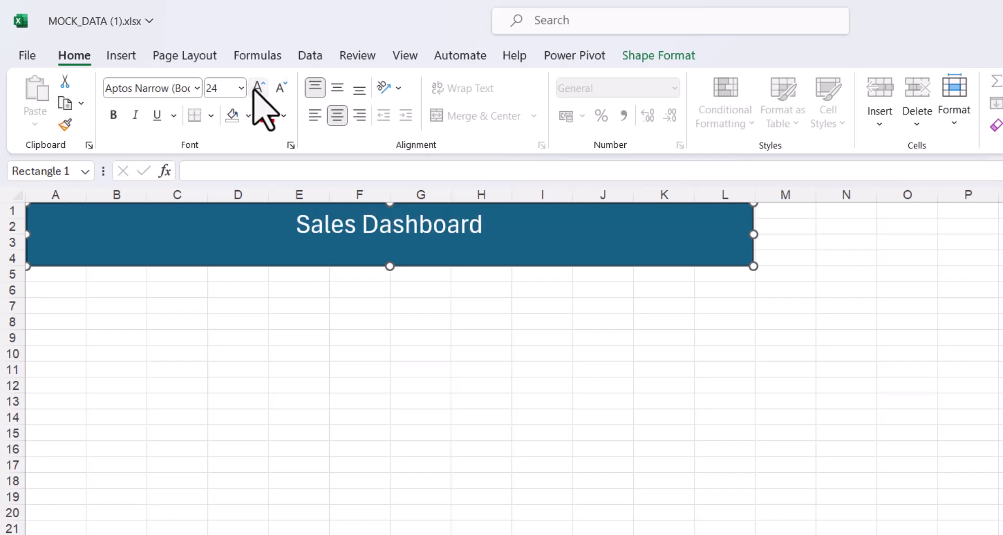
pyautogui.click(337, 88)
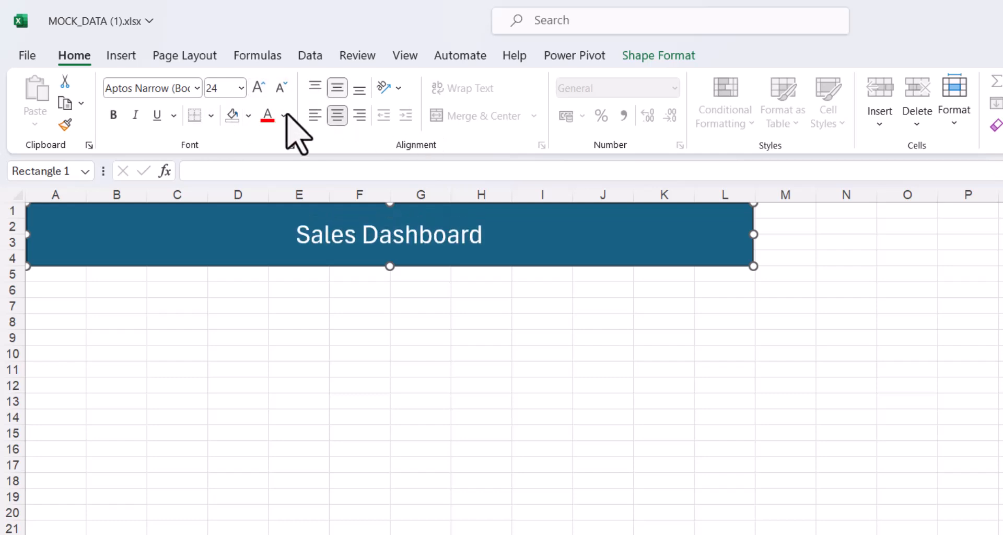
pyautogui.click(261, 88)
pyautogui.click(260, 88)
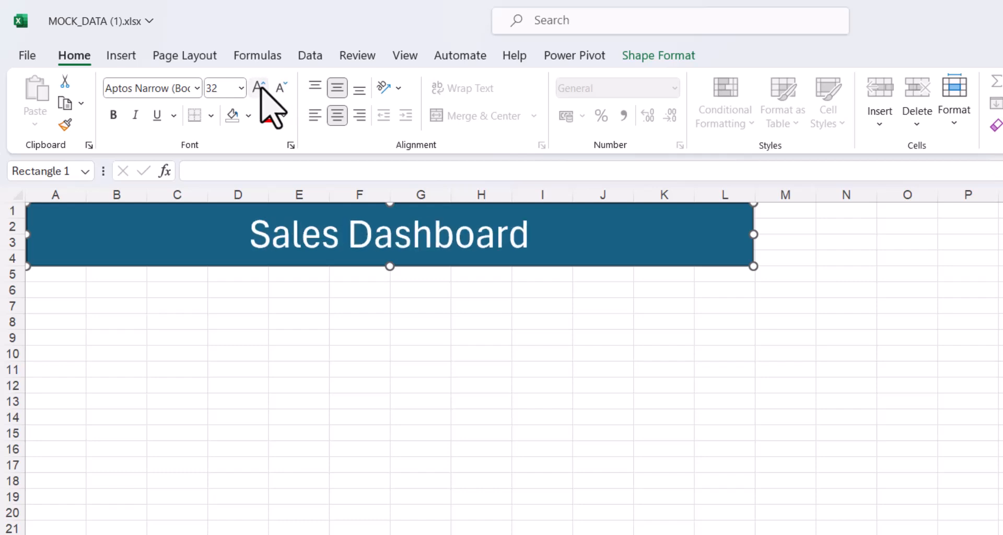
pyautogui.click(261, 88)
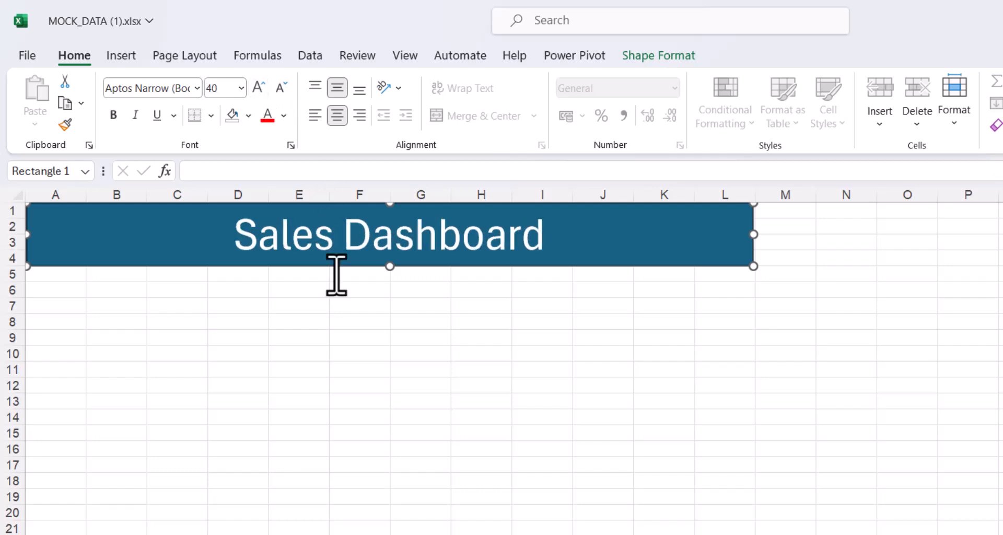
pyautogui.click(382, 309)
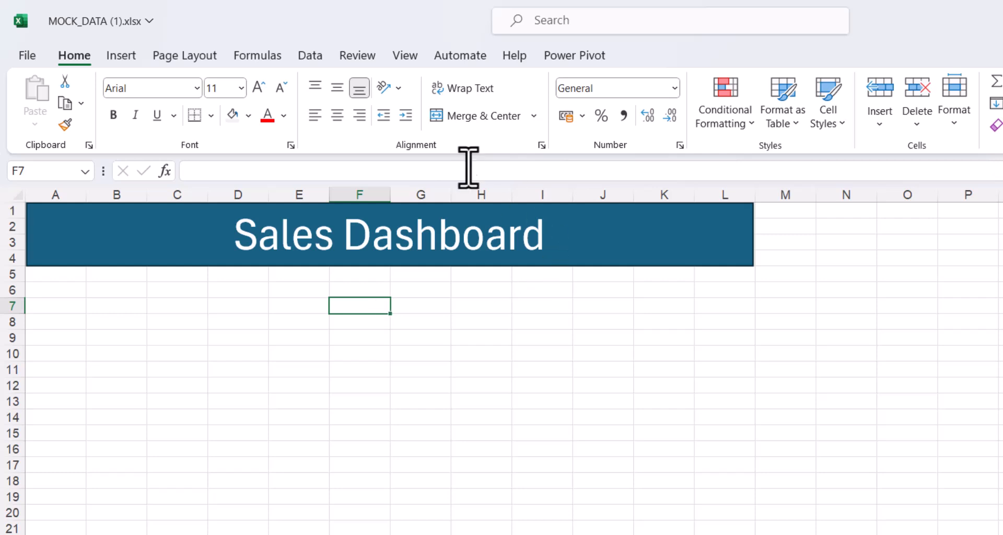
# Hide the sheet gridlines and fill columns A–L beneath the banner with a darker grey.
pyautogui.click(401, 55)
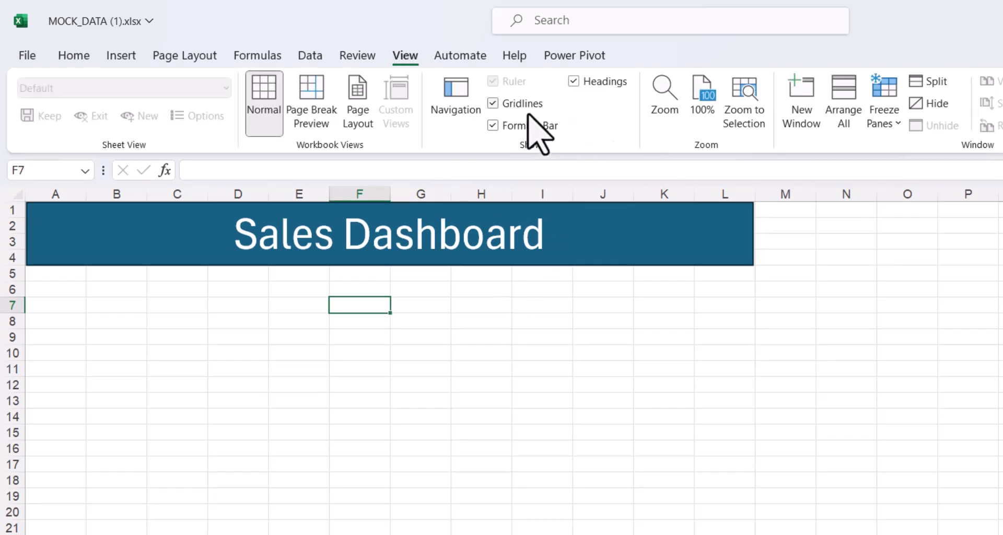
pyautogui.click(493, 104)
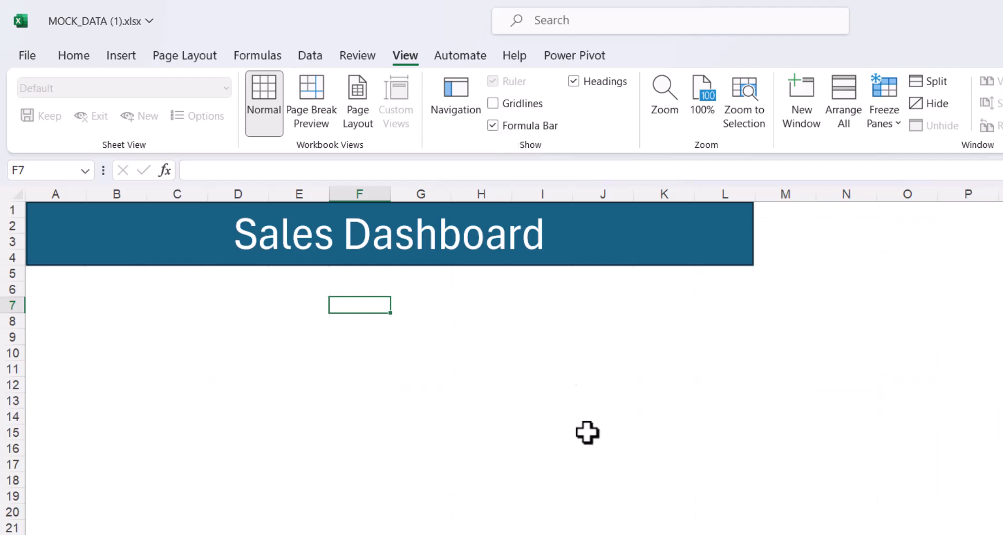
pyautogui.click(767, 234)
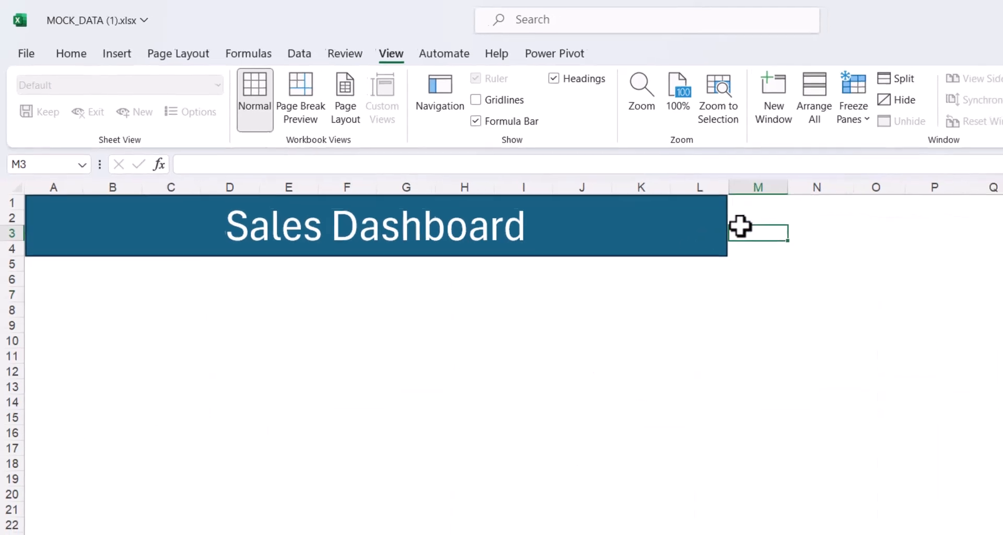
pyautogui.press('Left')
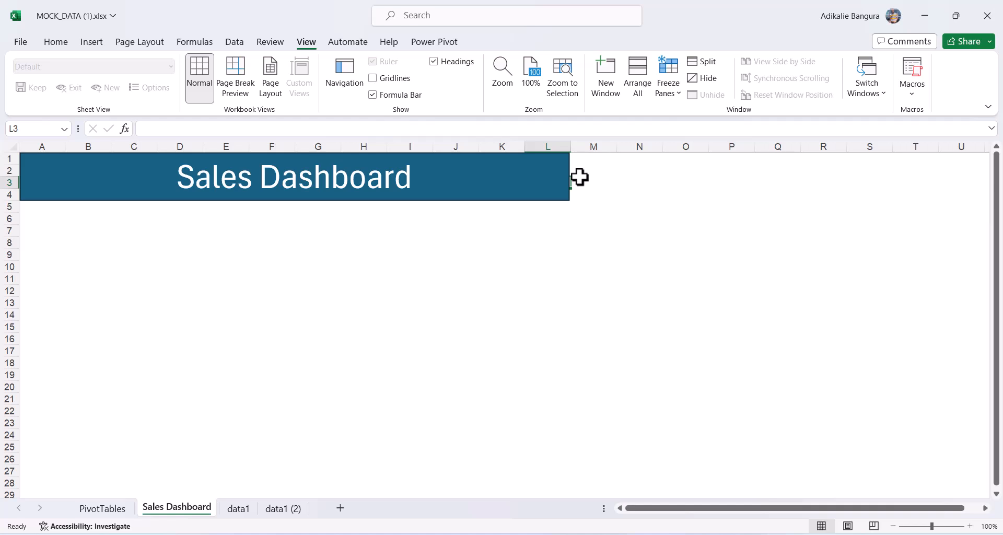
pyautogui.click(579, 178)
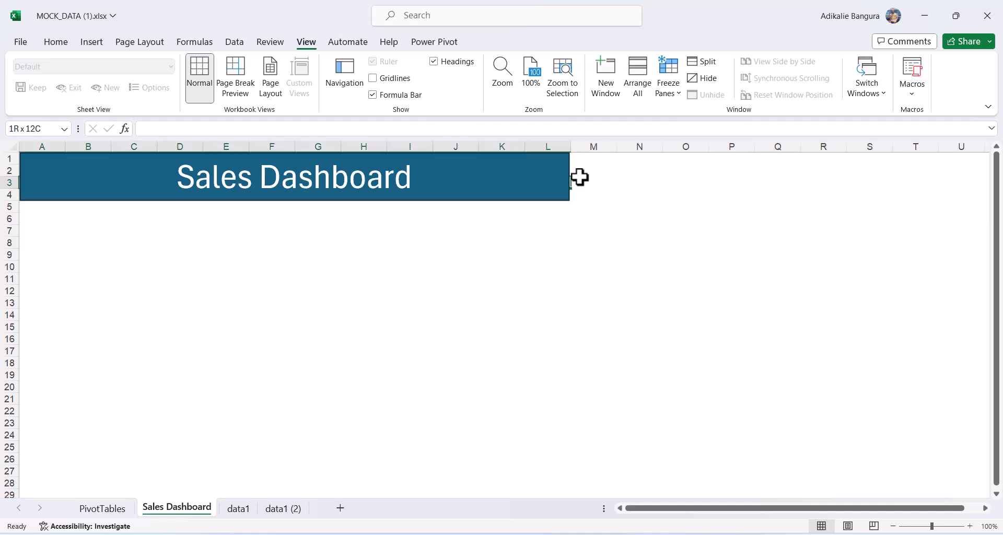
pyautogui.hotkey('shift', 'Down')
pyautogui.hotkey('shift', 'Down')
pyautogui.hotkey('shift', 'Down')
pyautogui.hotkey('shift', 'Down')
pyautogui.hotkey('shift', 'Down')
pyautogui.hotkey('shift', 'Down')
pyautogui.hotkey('shift', 'Down')
pyautogui.hotkey('shift', 'Down')
pyautogui.hotkey('shift', 'Down')
pyautogui.hotkey('shift', 'Down')
pyautogui.hotkey('shift', 'Down')
pyautogui.hotkey('shift', 'Down')
pyautogui.hotkey('shift', 'Down')
pyautogui.hotkey('shift', 'Down')
pyautogui.hotkey('shift', 'Down')
pyautogui.hotkey('shift', 'Down')
pyautogui.hotkey('shift', 'Down')
pyautogui.hotkey('shift', 'Down')
pyautogui.hotkey('shift', 'Down')
pyautogui.hotkey('shift', 'Down')
pyautogui.hotkey('shift', 'Down')
pyautogui.hotkey('shift', 'Down')
pyautogui.hotkey('shift', 'Down')
pyautogui.hotkey('shift', 'Down')
pyautogui.hotkey('shift', 'Down')
pyautogui.hotkey('shift', 'Down')
pyautogui.hotkey('shift', 'Down')
pyautogui.hotkey('shift', 'Down')
pyautogui.hotkey('shift', 'Down')
pyautogui.hotkey('shift', 'Down')
pyautogui.hotkey('shift', 'Down')
pyautogui.hotkey('shift', 'Down')
pyautogui.hotkey('shift', 'Down')
pyautogui.hotkey('shift', 'Down')
pyautogui.hotkey('shift', 'Down')
pyautogui.hotkey('shift', 'Down')
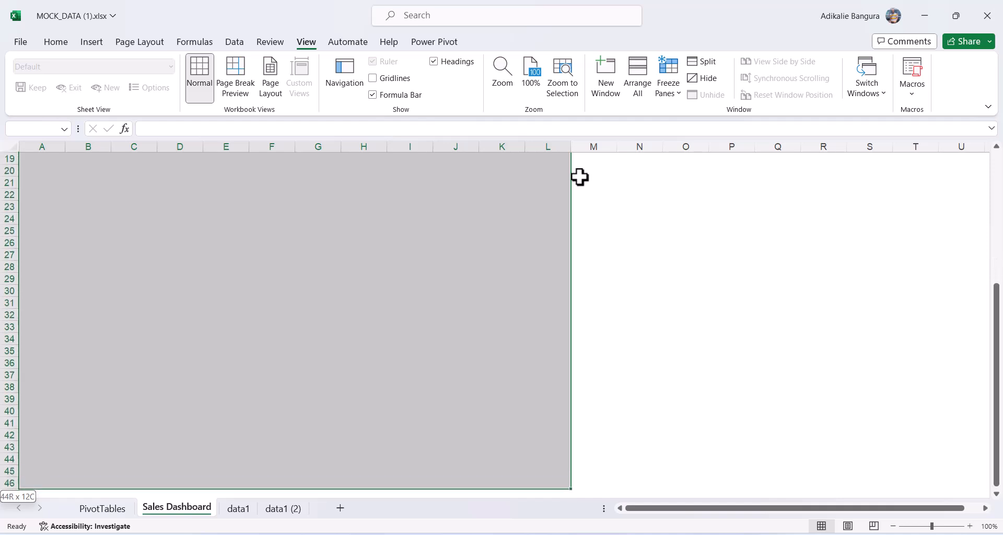
pyautogui.scroll(6, 336, 226)
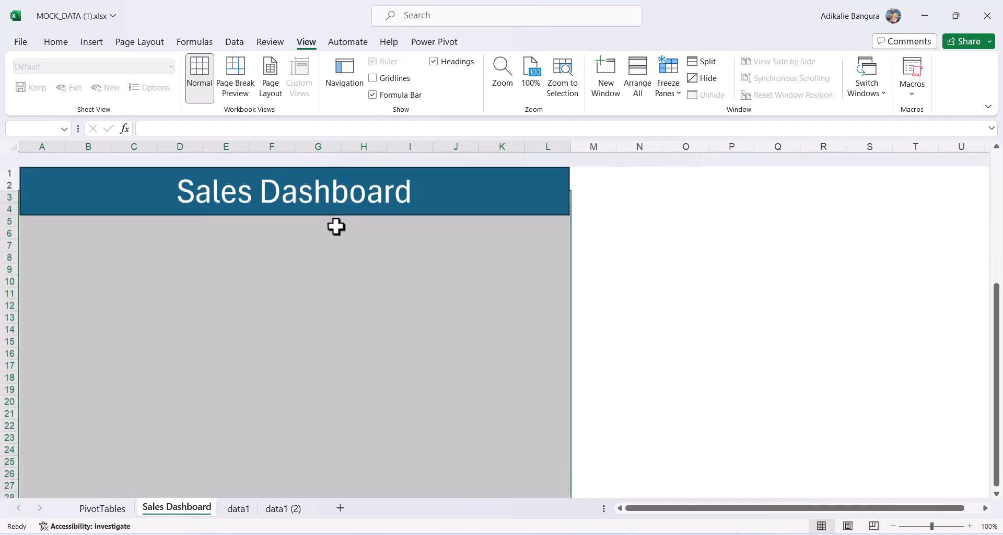
pyautogui.click(56, 43)
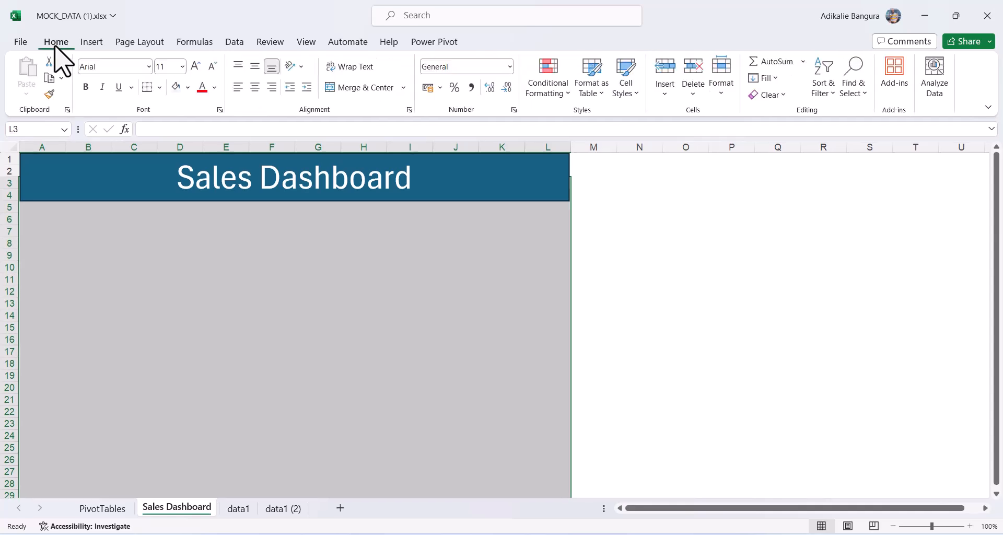
pyautogui.click(188, 87)
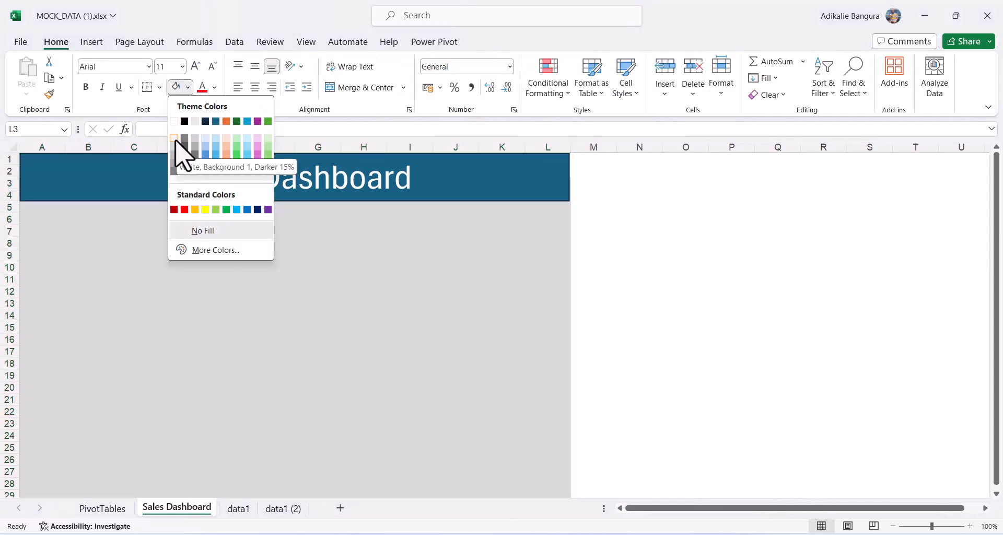
pyautogui.click(176, 150)
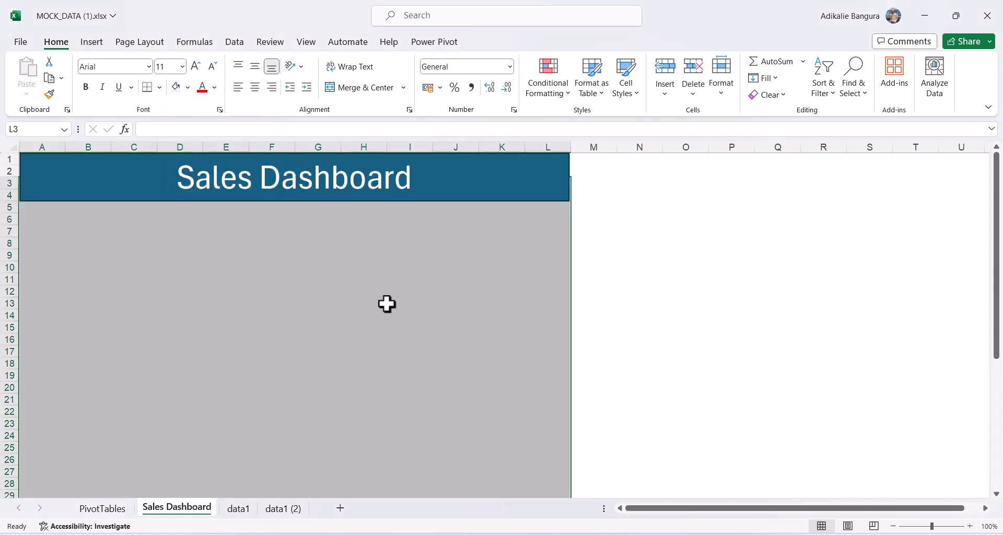
pyautogui.click(619, 317)
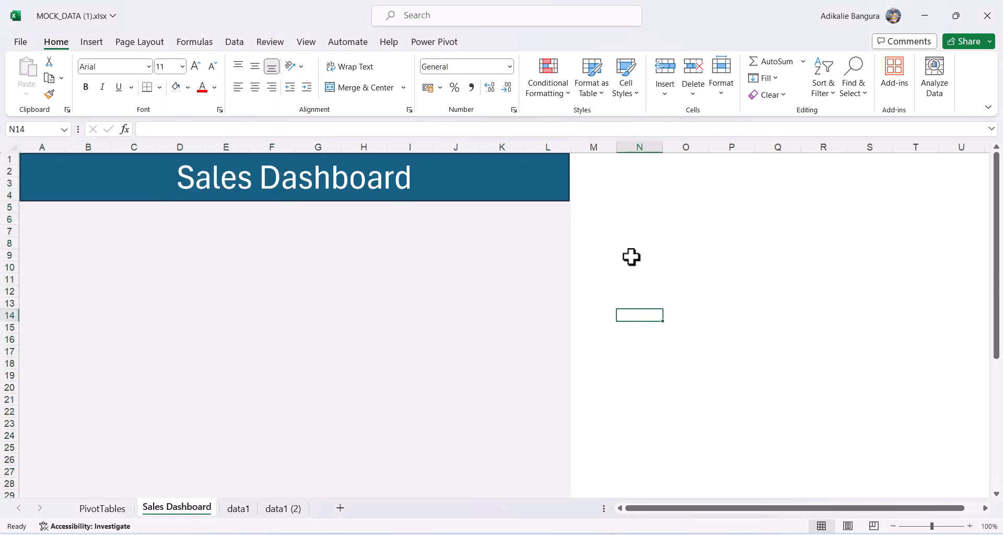
# Enter the heading KPI and labels Total Sales, Total Quantity, Average Unit Price down column N.
pyautogui.write('K')
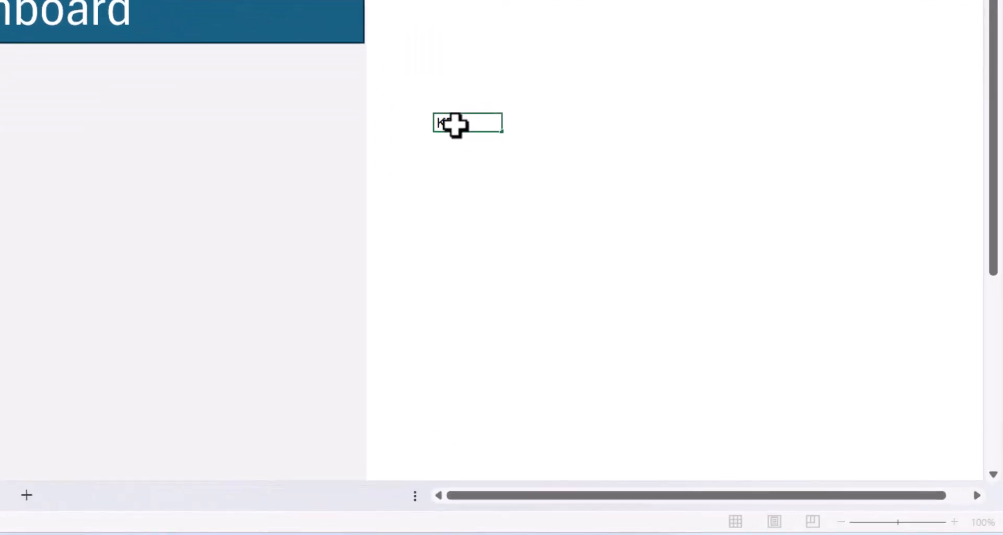
pyautogui.press('Return')
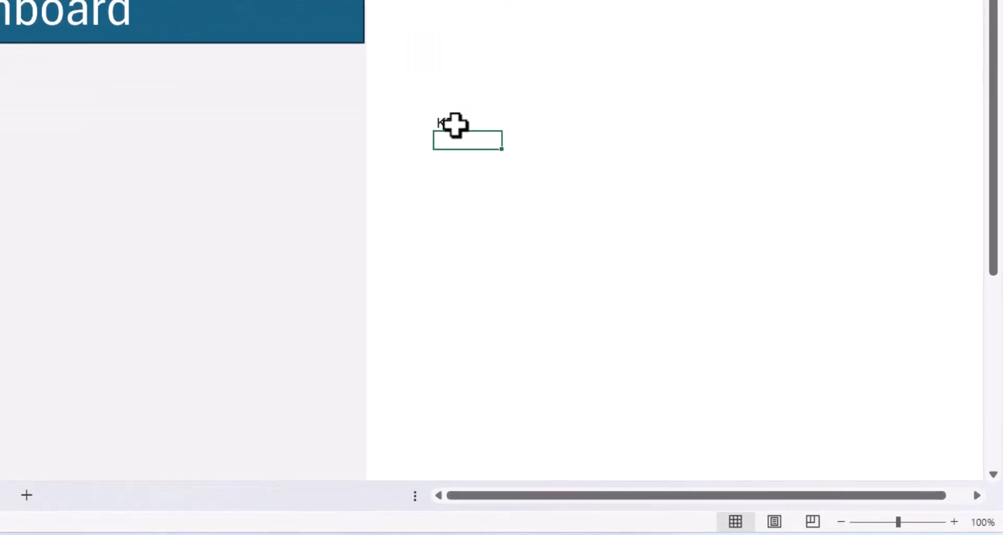
pyautogui.write('Total Sales')
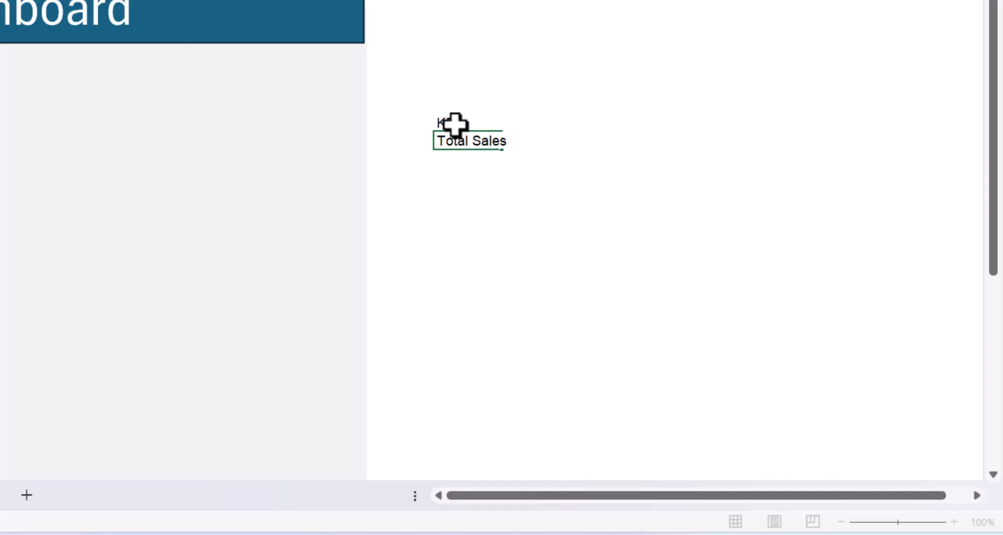
pyautogui.press('Return')
pyautogui.write('T')
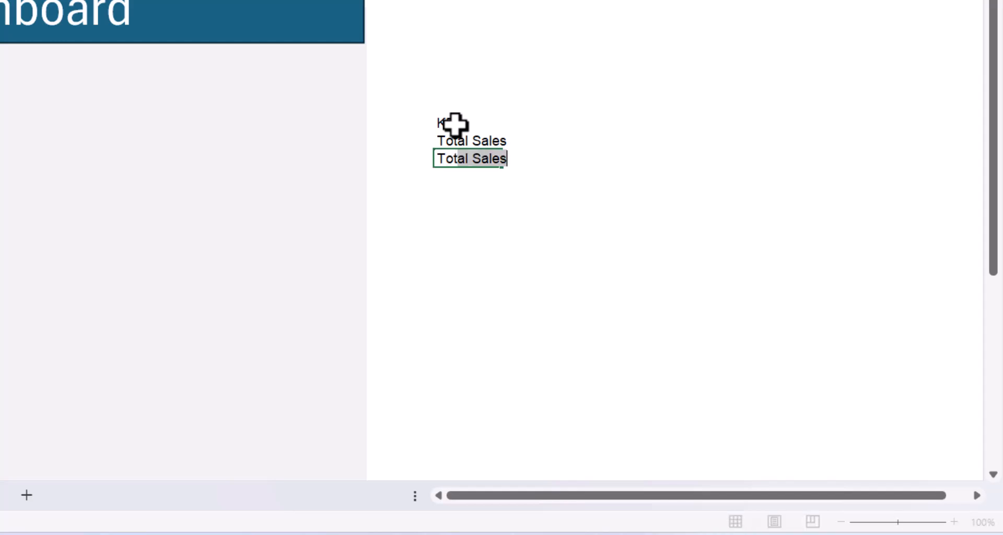
pyautogui.write('otal Quantity')
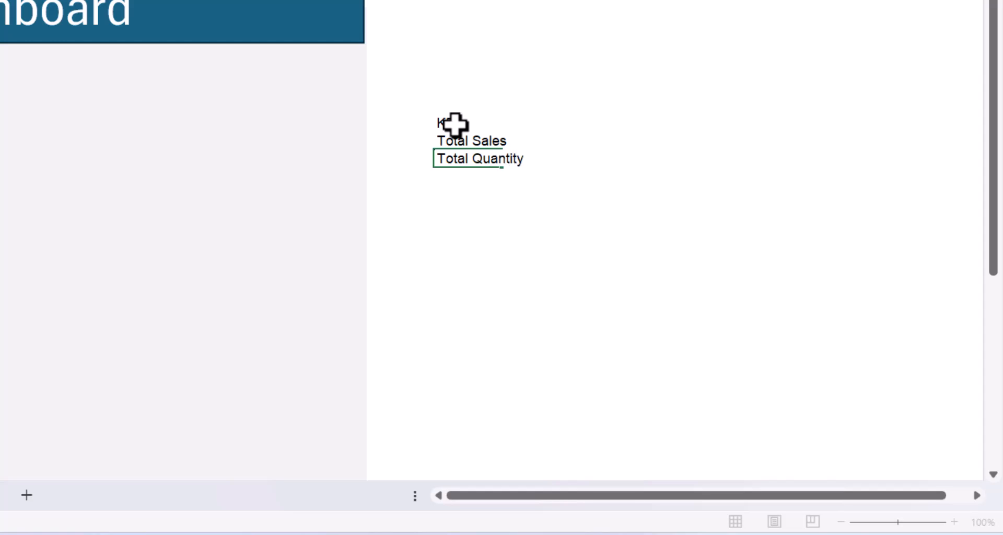
pyautogui.press('Return')
pyautogui.write('Average Unit')
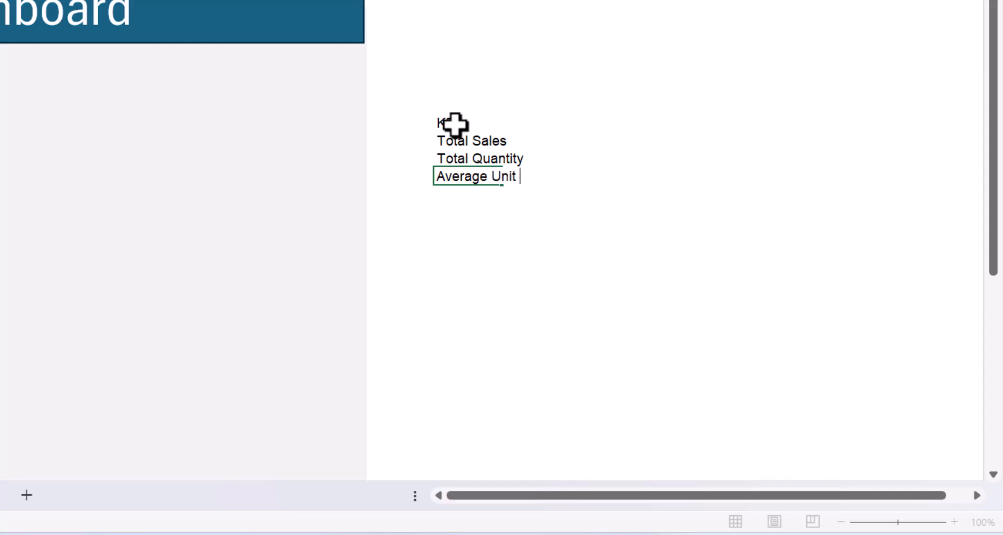
pyautogui.press('Return')
# Link the Total Sales value cell to =data1!E102.
pyautogui.press('Up')
pyautogui.press('Up')
pyautogui.press('Up')
pyautogui.press('Up')
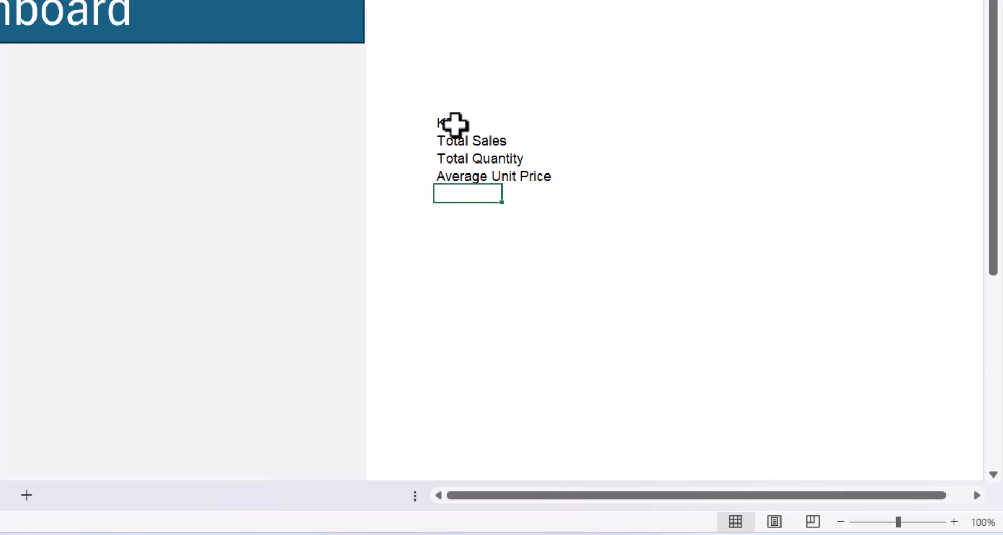
pyautogui.press('Right')
pyautogui.press('Down')
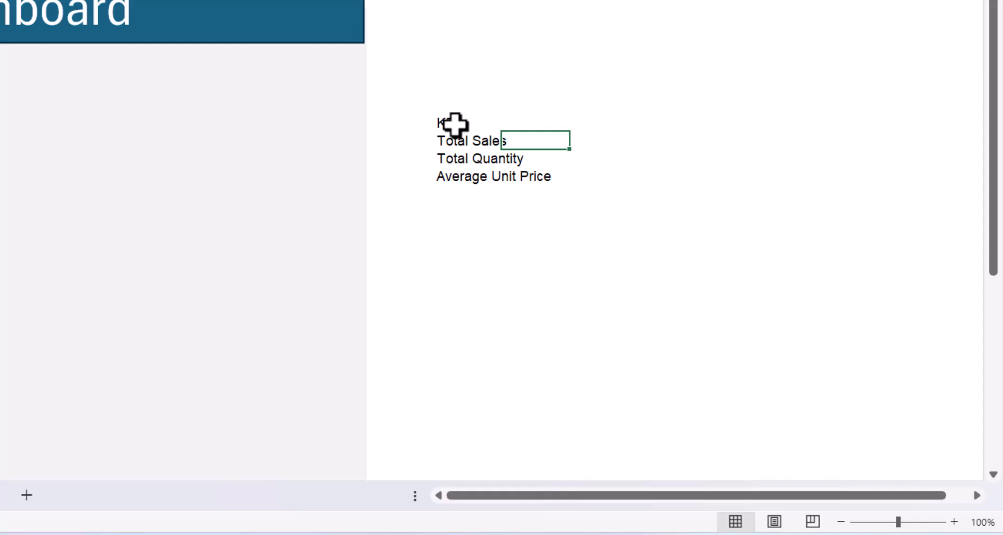
pyautogui.write('=')
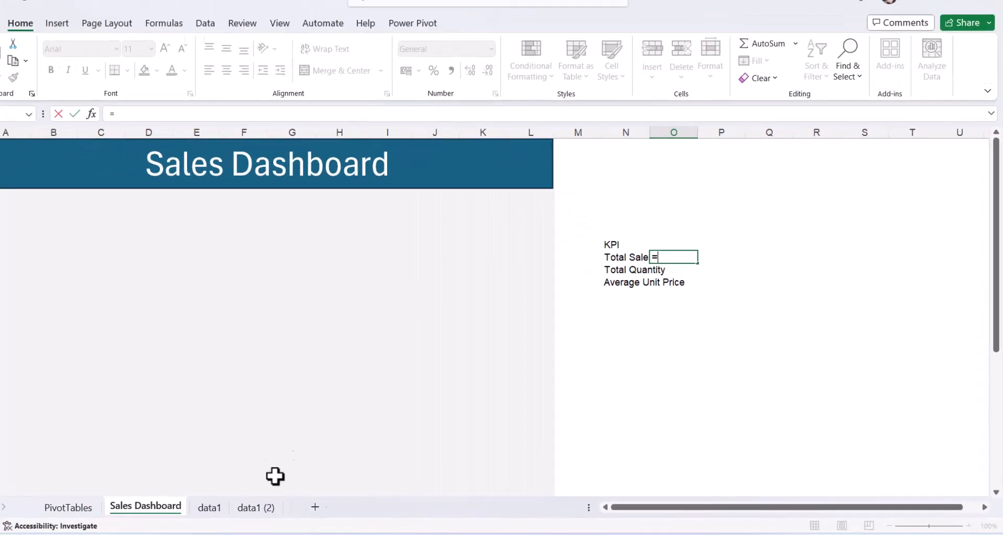
pyautogui.click(242, 509)
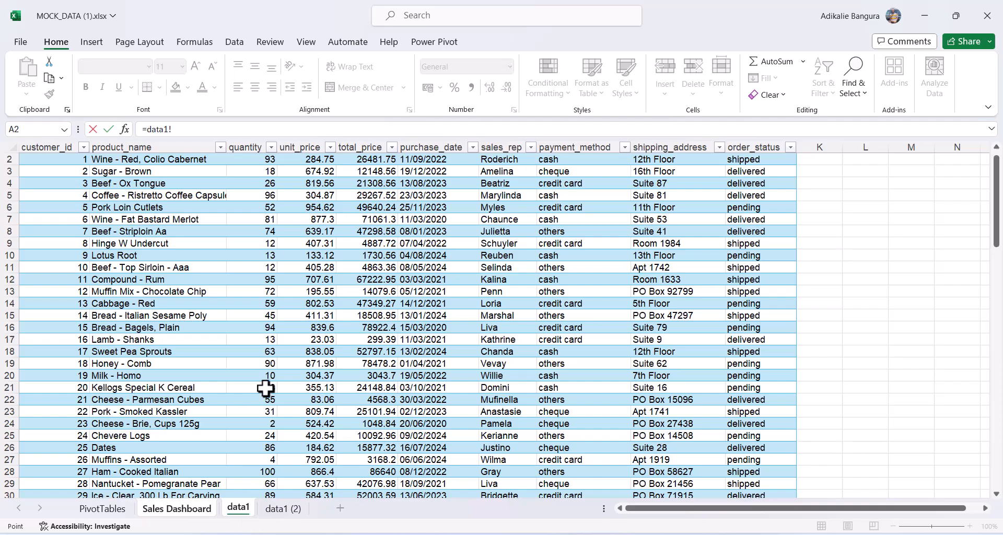
pyautogui.scroll(-4, 266, 388)
pyautogui.scroll(-20, 266, 388)
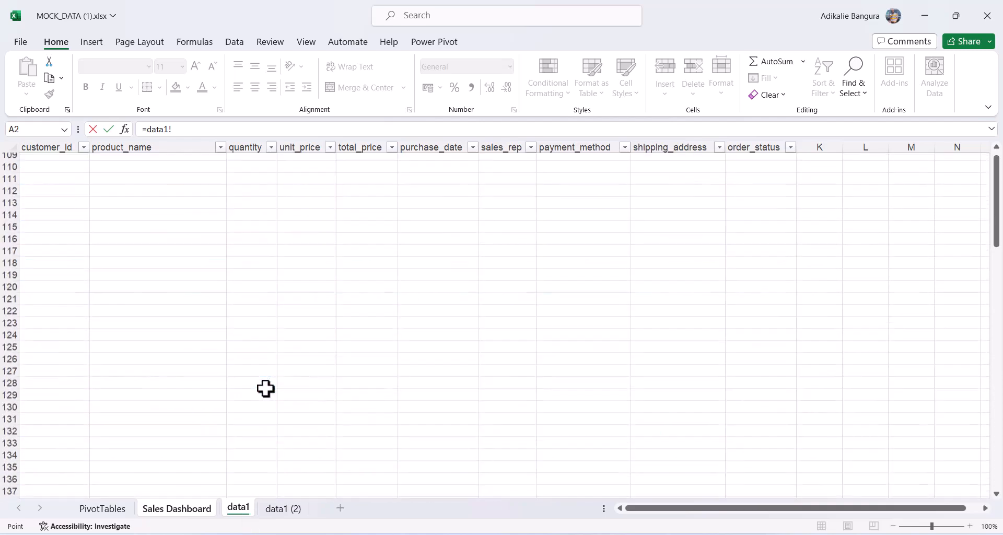
pyautogui.scroll(2, 266, 388)
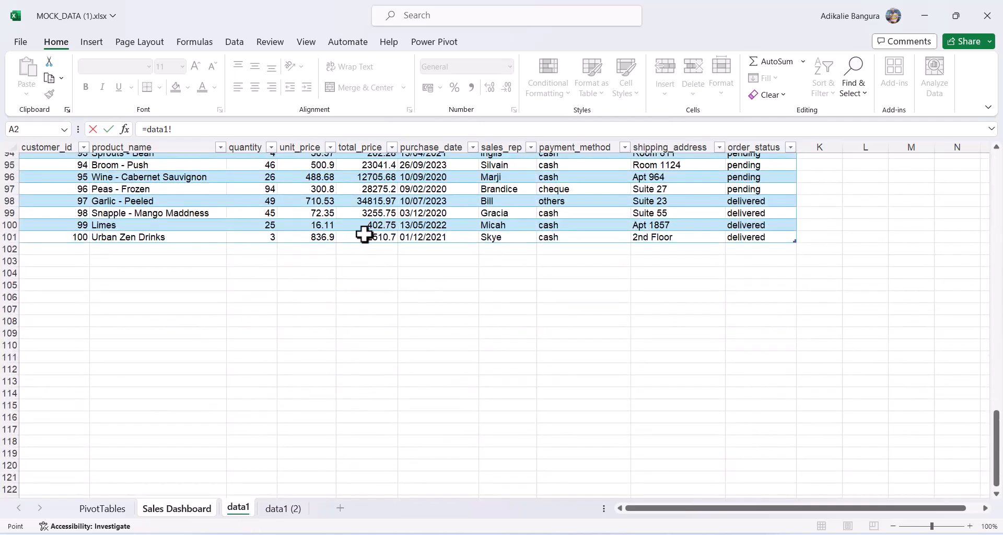
pyautogui.click(373, 252)
pyautogui.press('Return')
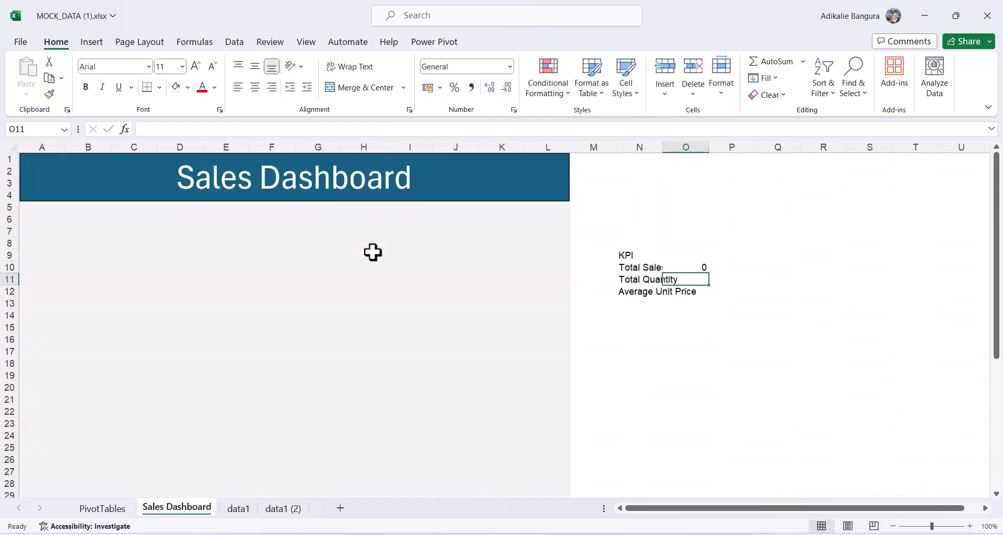
# Link Total Quantity to =data1!C102 and Average Unit Price to data1's row 102, then autofit column N.
pyautogui.write('=')
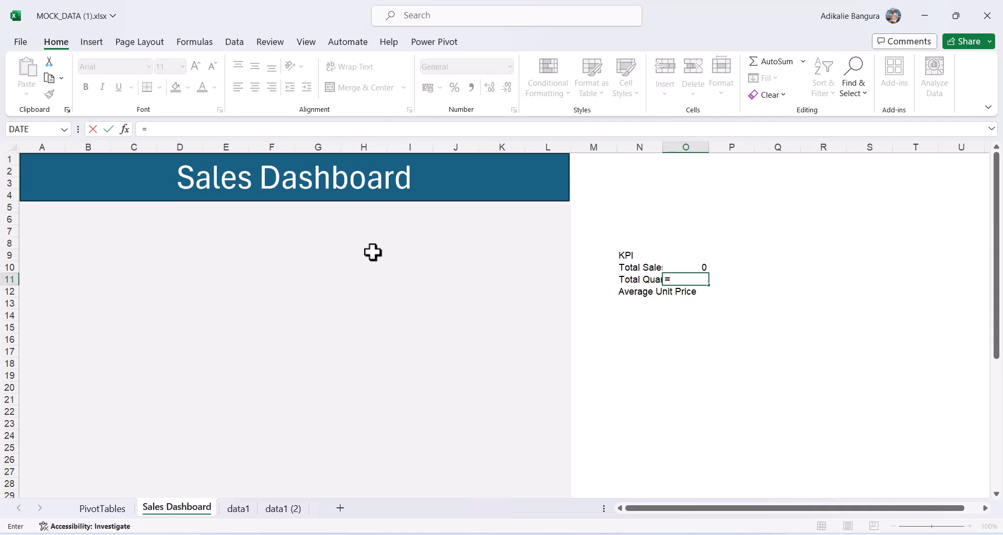
pyautogui.click(247, 511)
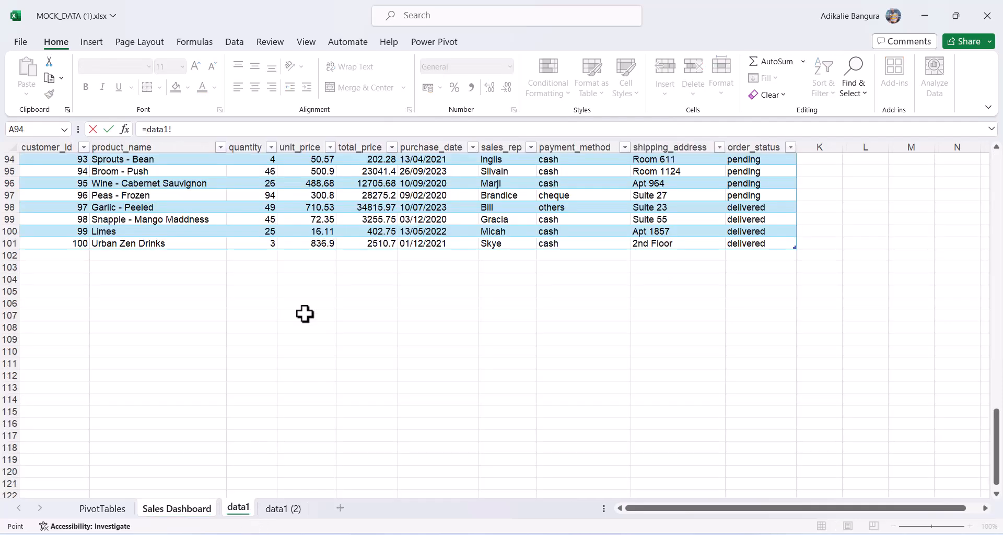
pyautogui.click(260, 257)
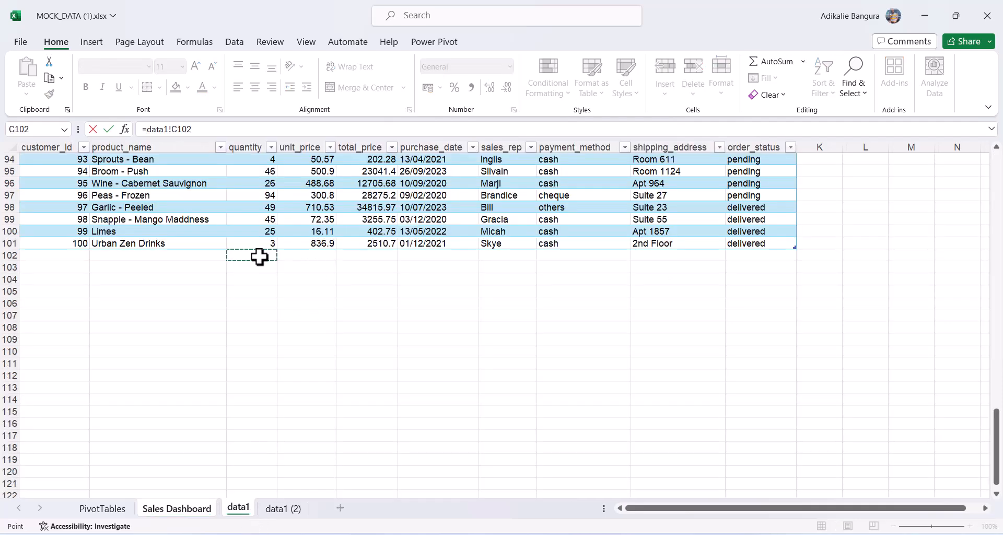
pyautogui.press('Return')
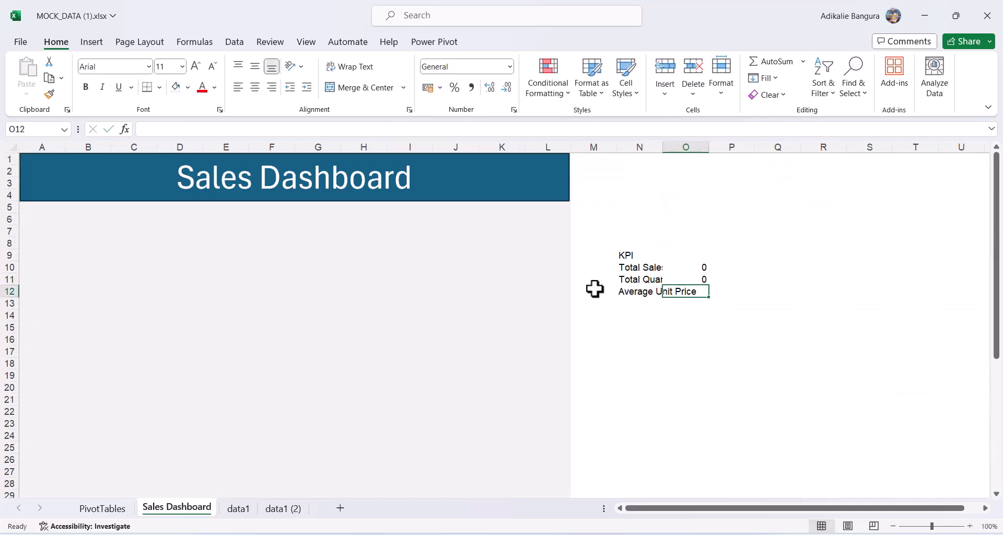
pyautogui.write('=')
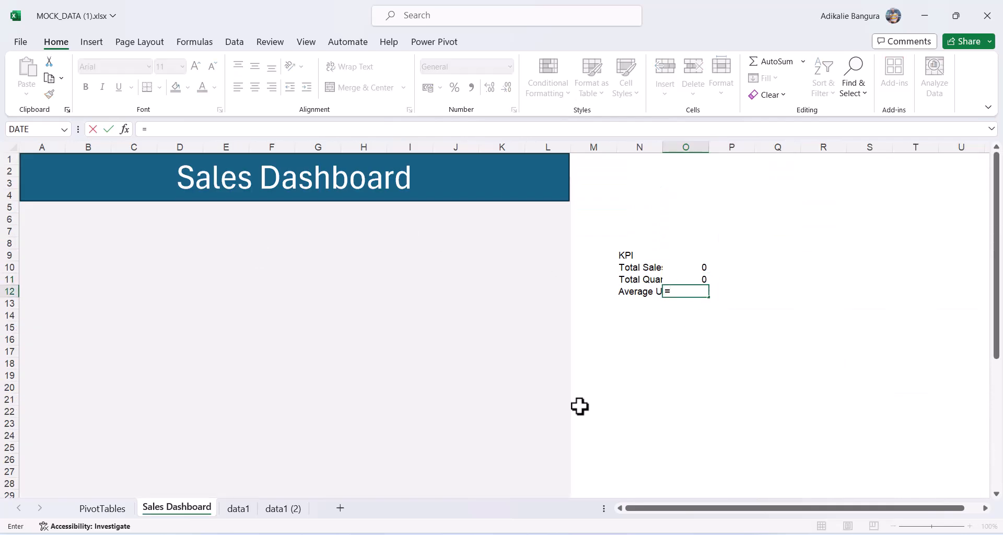
pyautogui.click(238, 508)
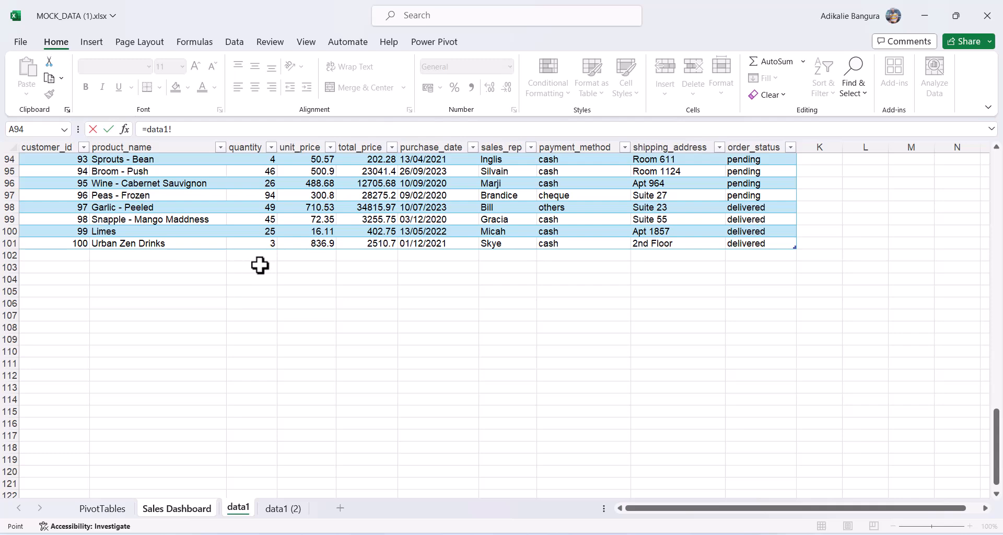
pyautogui.click(302, 260)
pyautogui.press('Return')
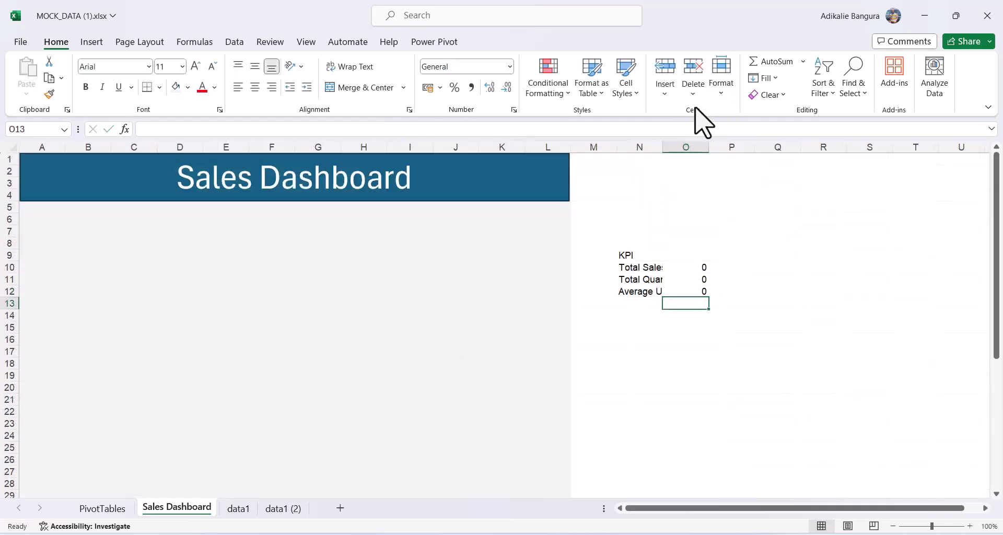
pyautogui.doubleClick(665, 149)
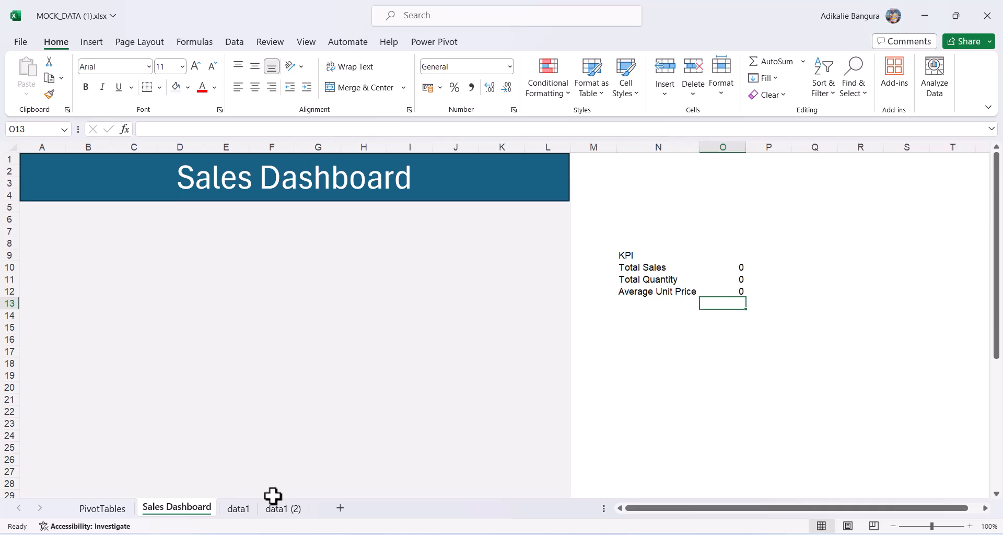
# Add a Total row to the data1 table and sum the quantity column to 5198.
pyautogui.click(245, 508)
pyautogui.click(372, 230)
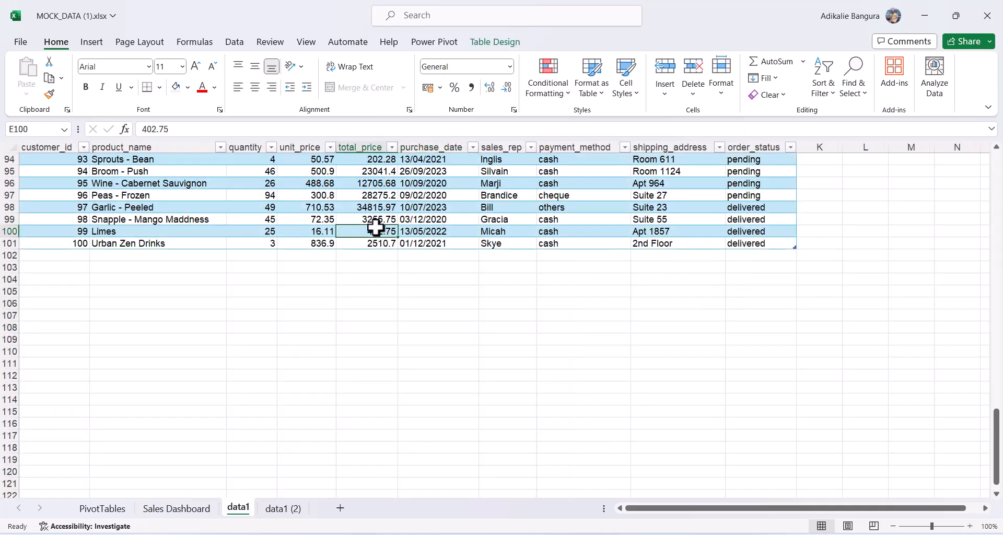
pyautogui.click(491, 43)
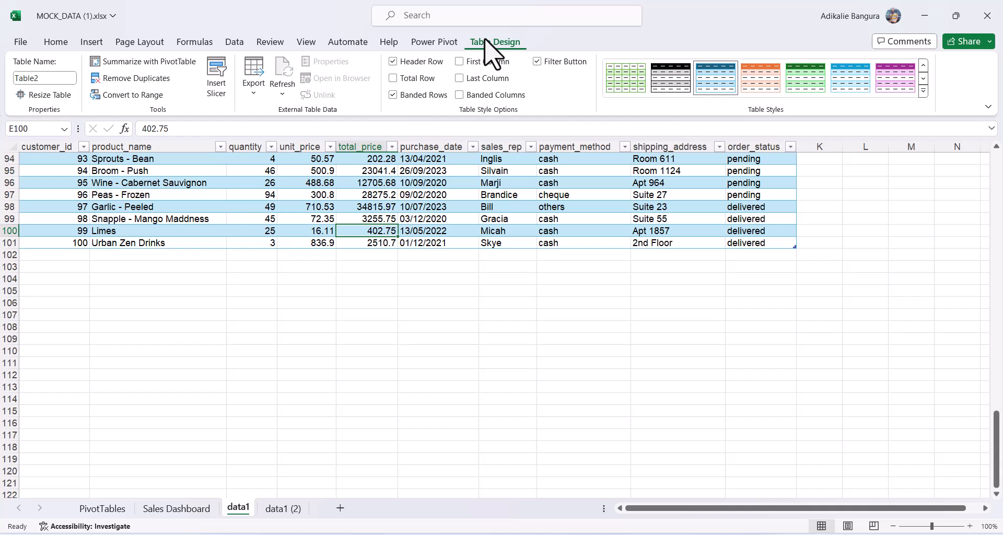
pyautogui.click(392, 80)
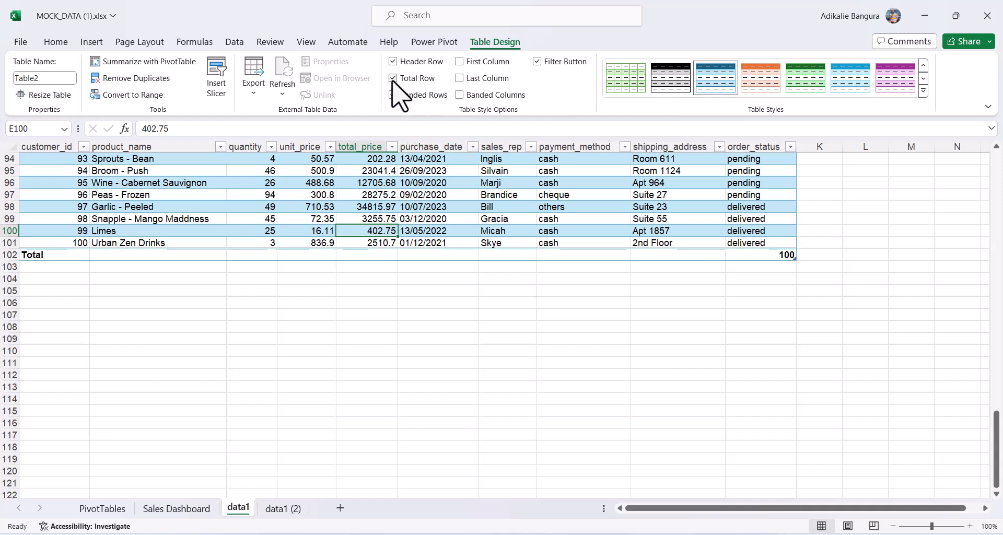
pyautogui.click(258, 253)
pyautogui.click(283, 254)
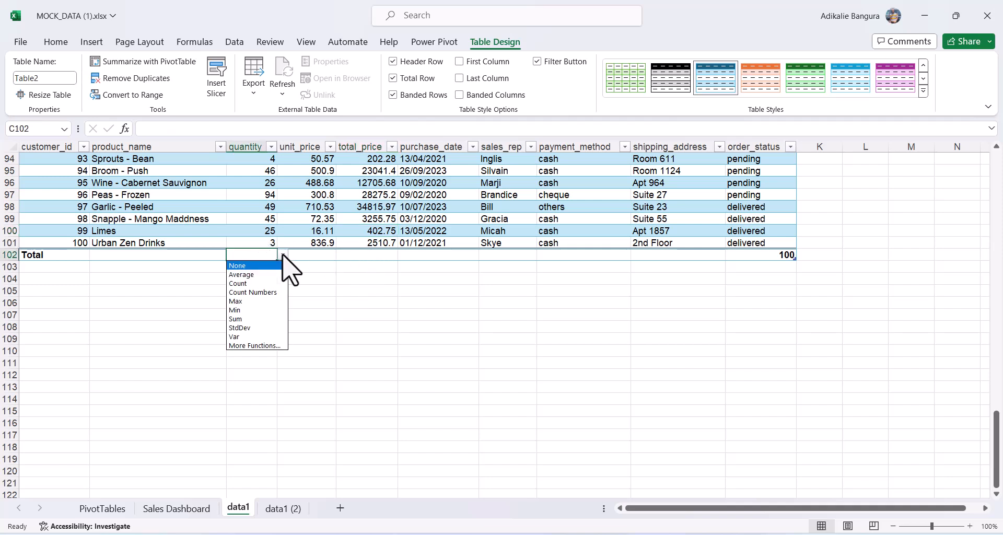
pyautogui.click(258, 319)
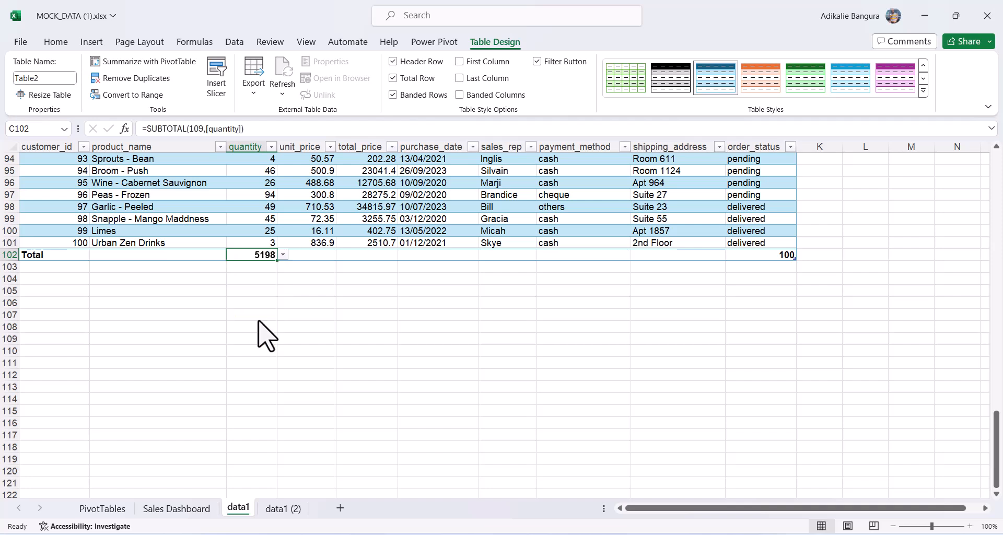
# Average unit_price (498.1817) and sum total_price (2614143.14) in the Total row, then return to Sales Dashboard.
pyautogui.click(314, 255)
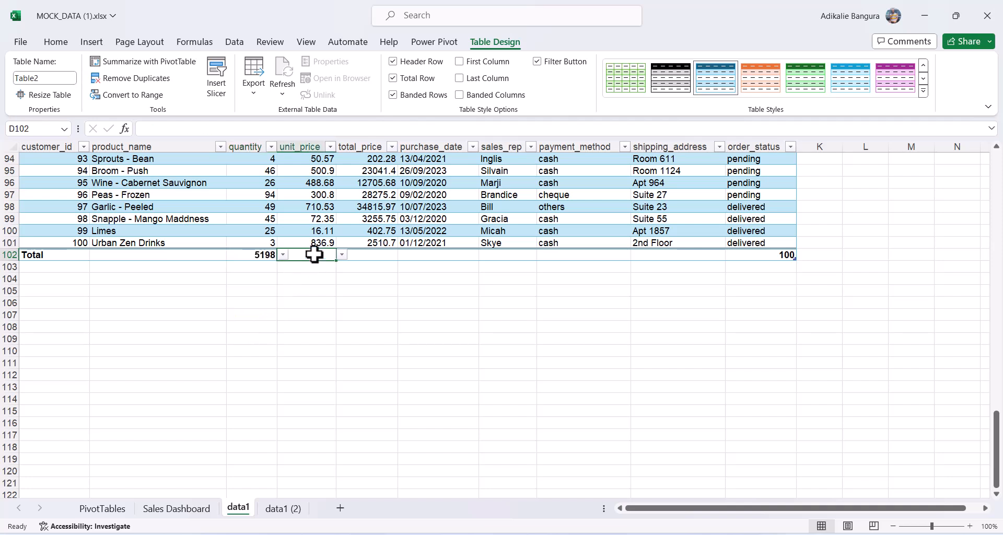
pyautogui.click(342, 254)
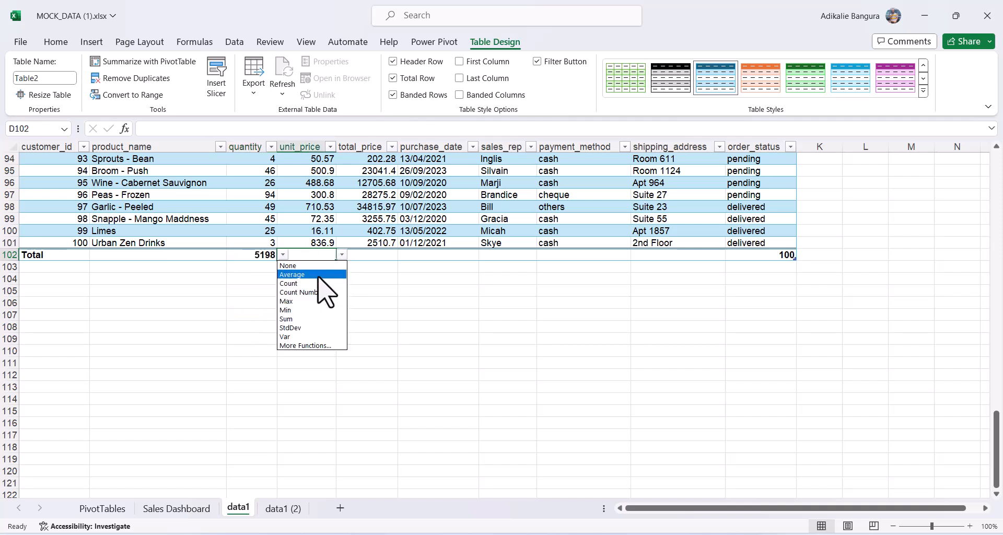
pyautogui.click(318, 276)
pyautogui.click(364, 251)
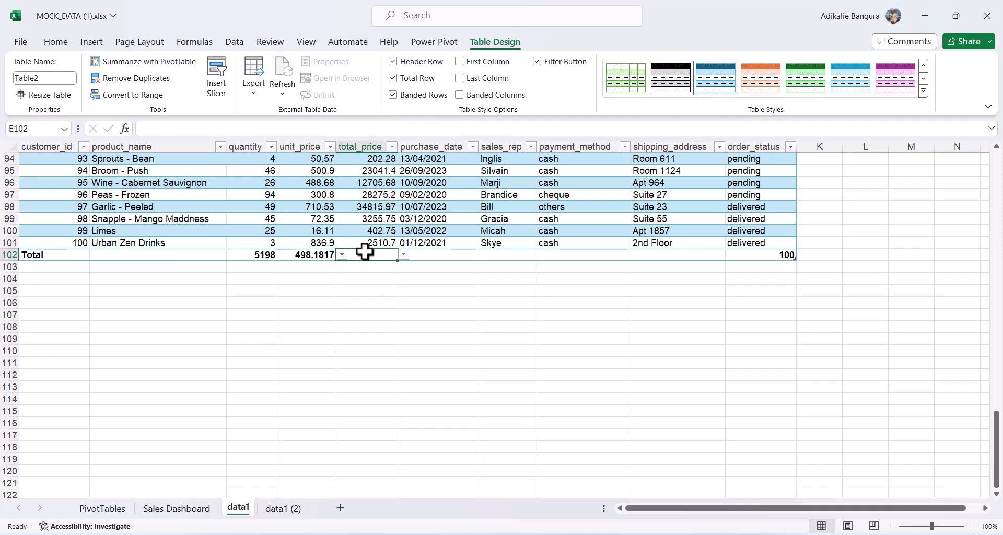
pyautogui.click(404, 254)
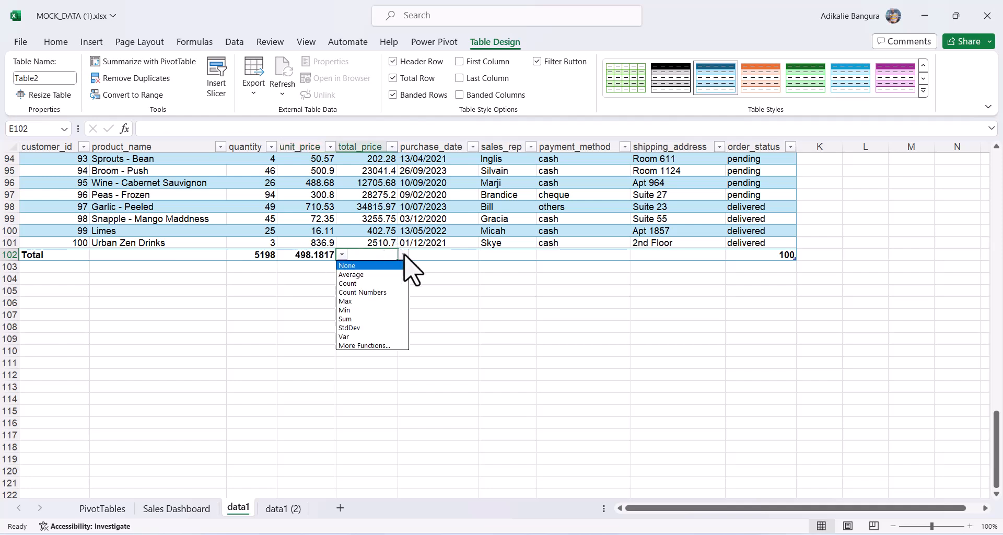
pyautogui.click(383, 319)
pyautogui.click(386, 325)
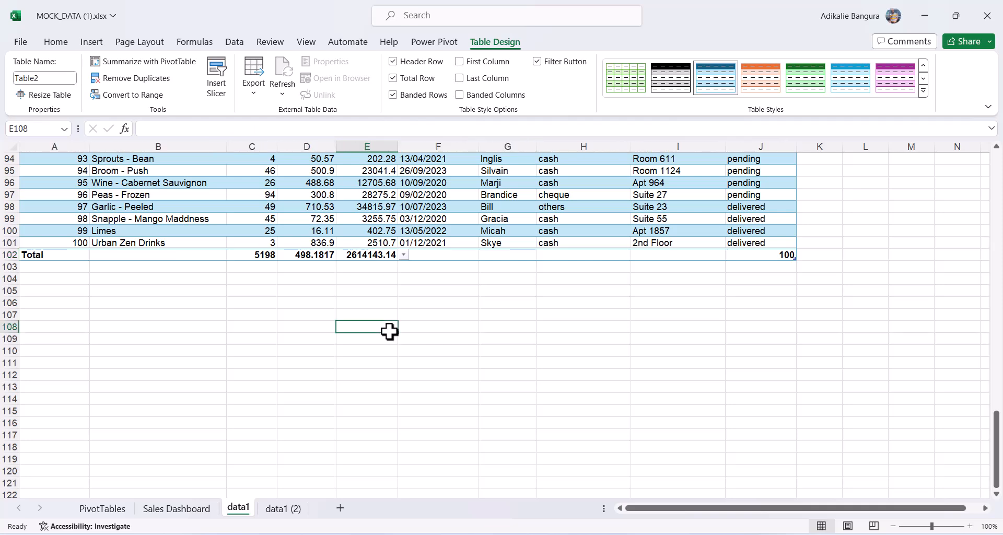
pyautogui.click(182, 513)
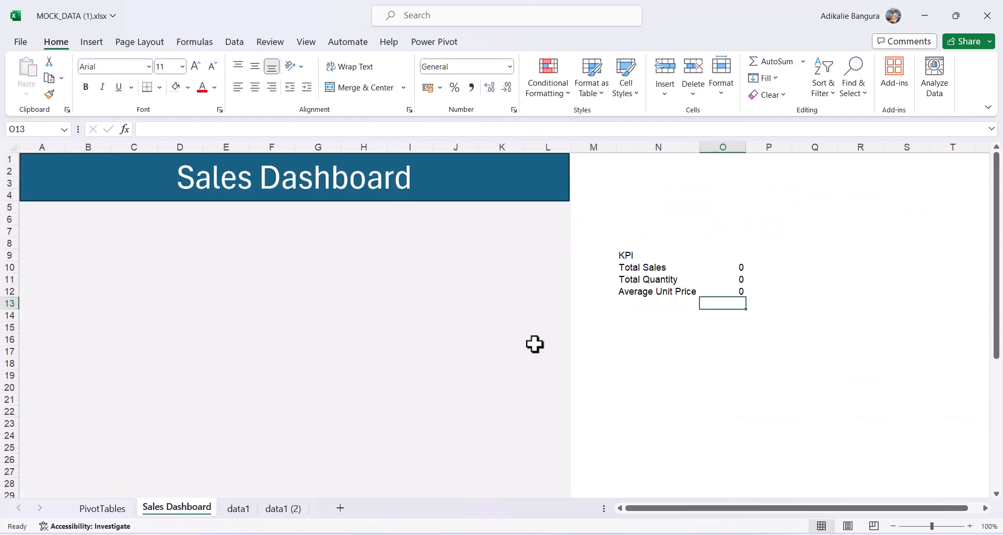
# Link Total Sales in O10 to data1's total_price total in E102.
pyautogui.click(724, 267)
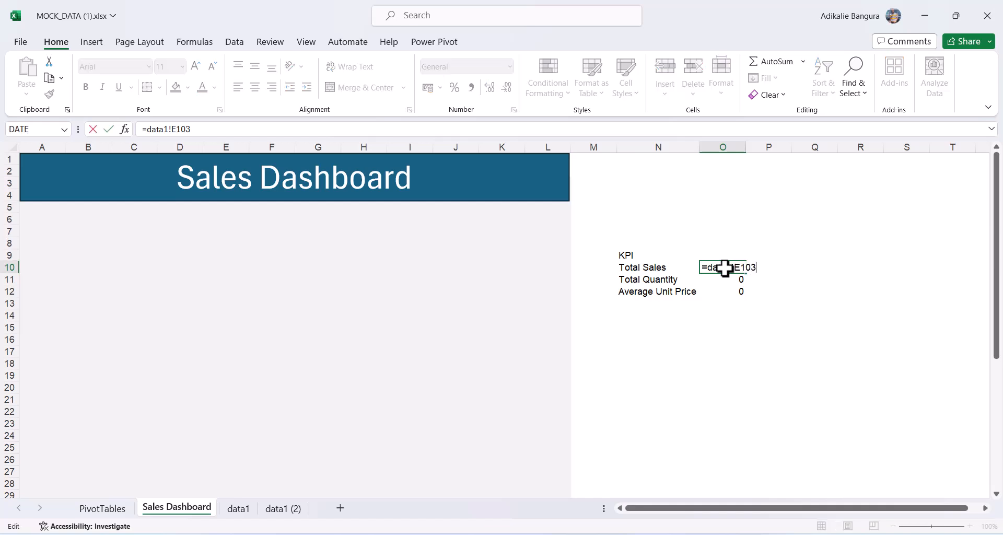
pyautogui.press('Return')
pyautogui.click(724, 268)
pyautogui.write('=')
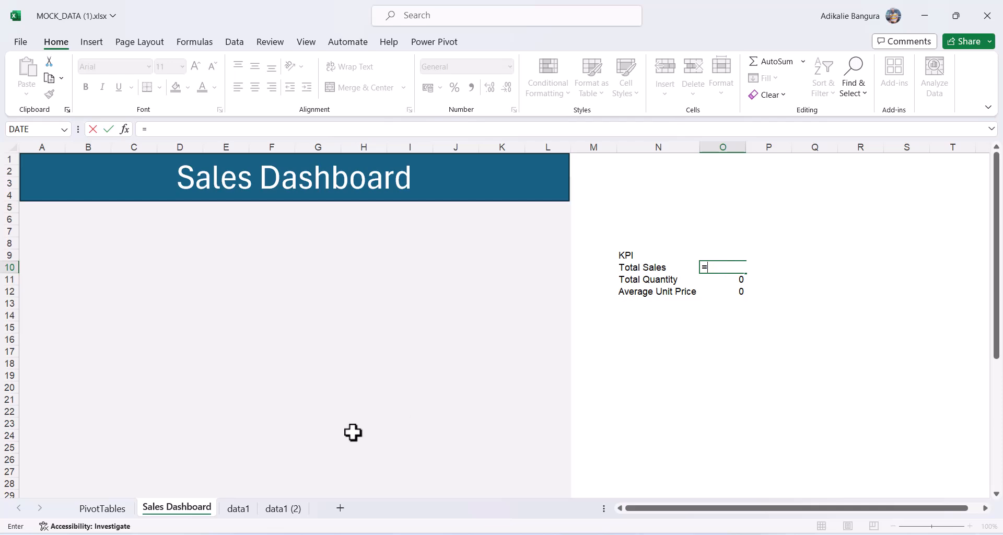
pyautogui.click(234, 509)
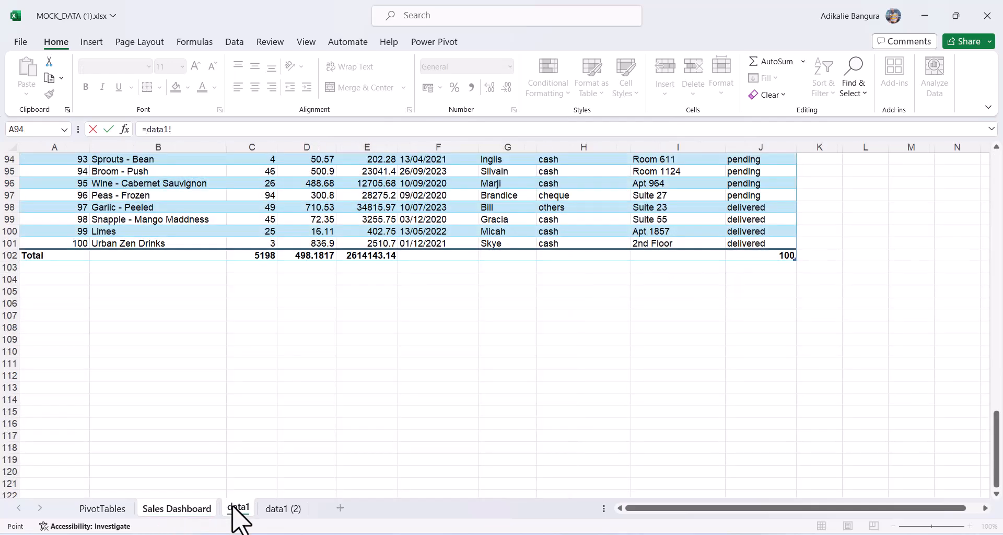
pyautogui.click(371, 255)
pyautogui.press('Return')
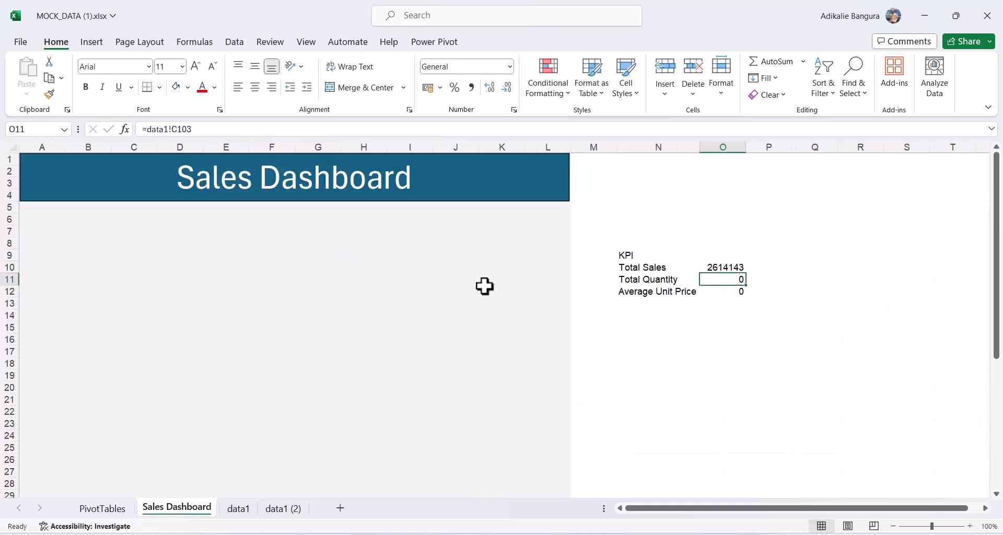
# Link O11 to data1's C102 quantity total and O12 to the D102 unit_price average.
pyautogui.write('=')
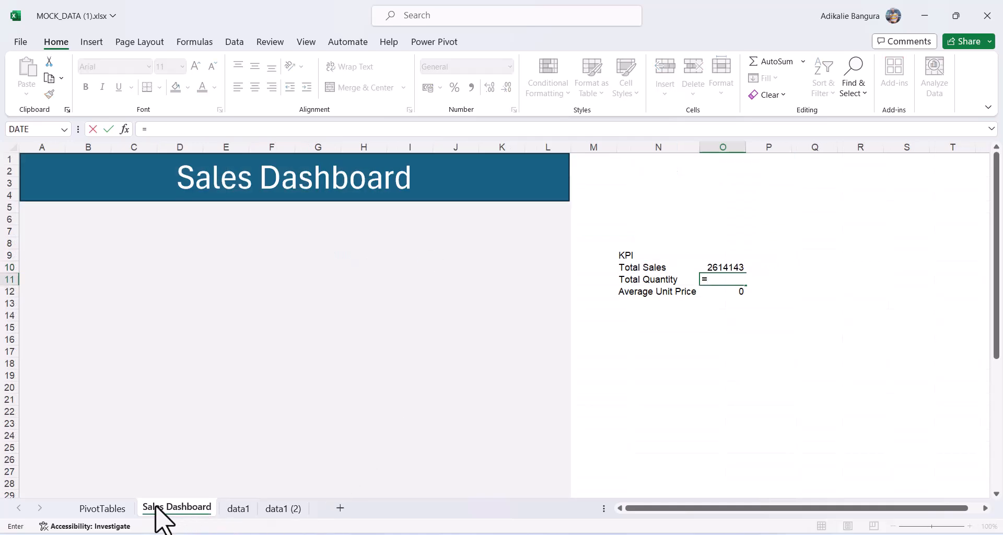
pyautogui.click(238, 508)
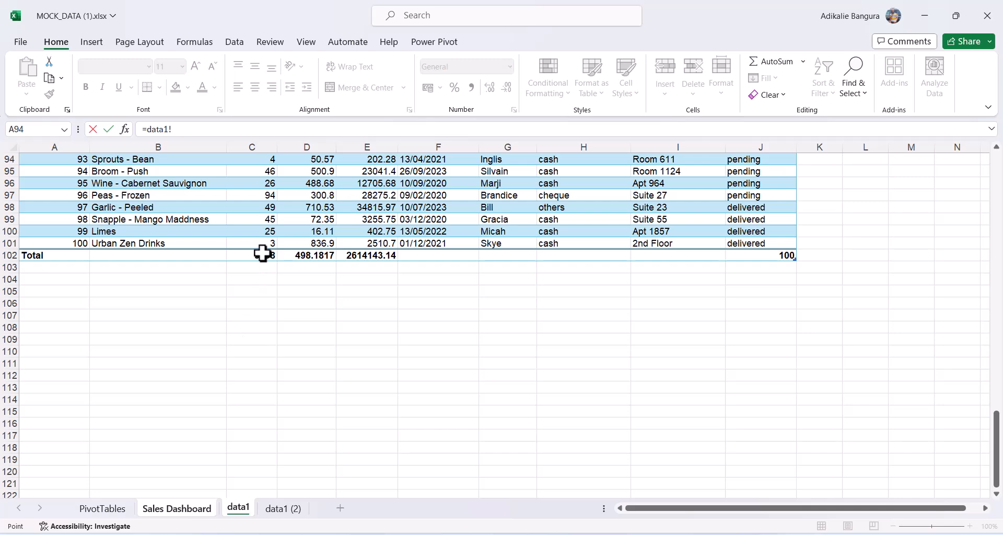
pyautogui.click(262, 254)
pyautogui.press('Return')
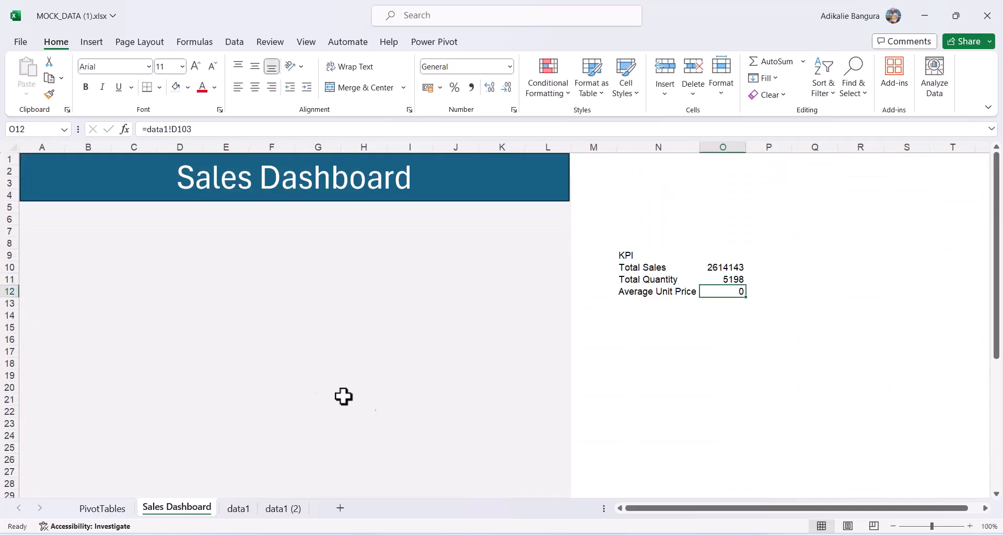
pyautogui.write('=')
pyautogui.click(239, 509)
pyautogui.click(321, 257)
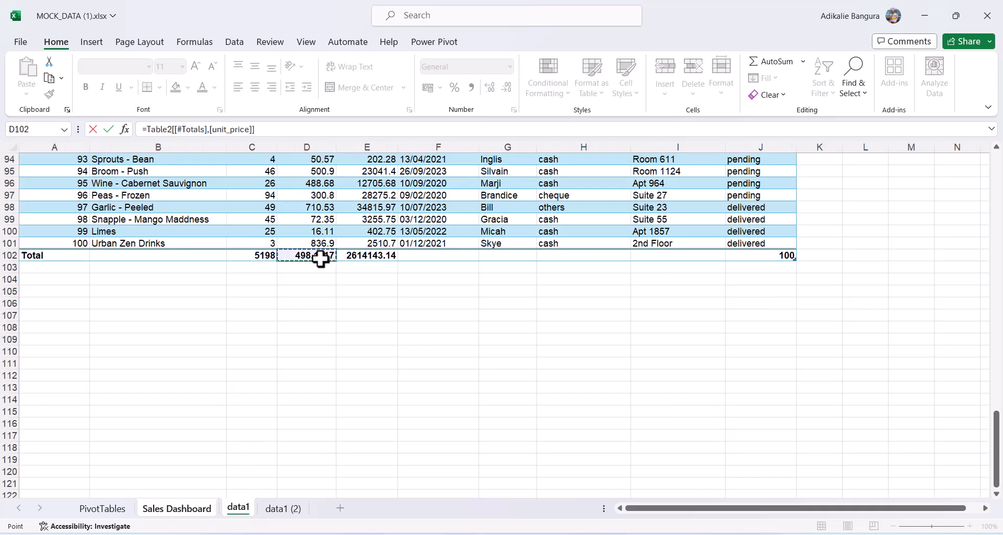
pyautogui.press('Return')
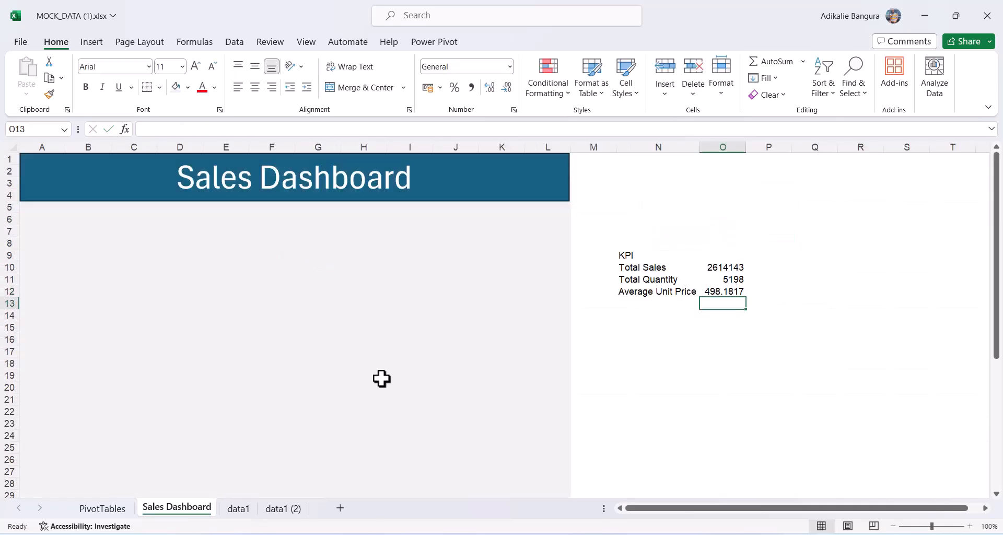
# Give the KPI header N9:O9 a light grey fill, bold text and Merge & Center.
pyautogui.click(712, 406)
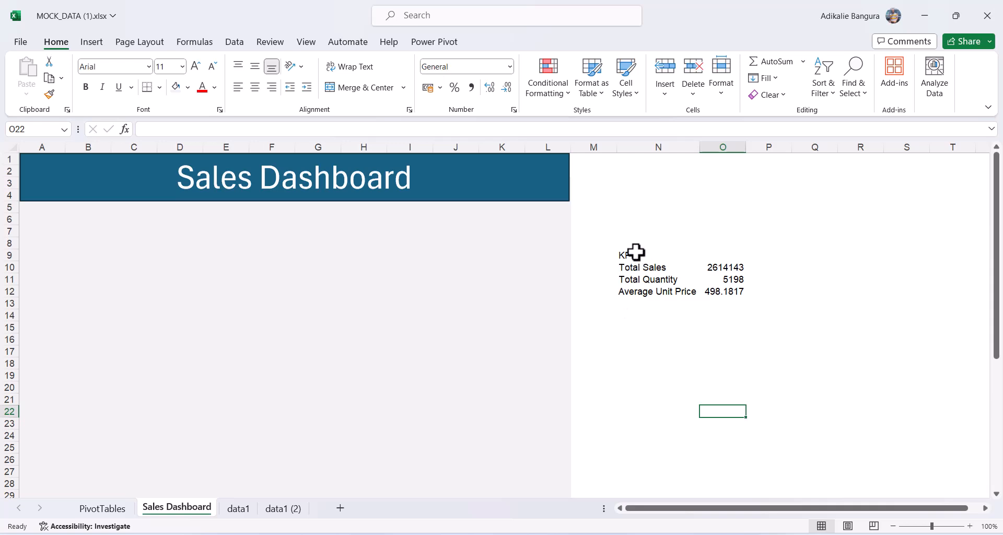
pyautogui.moveTo(631, 250); pyautogui.dragTo(723, 255)
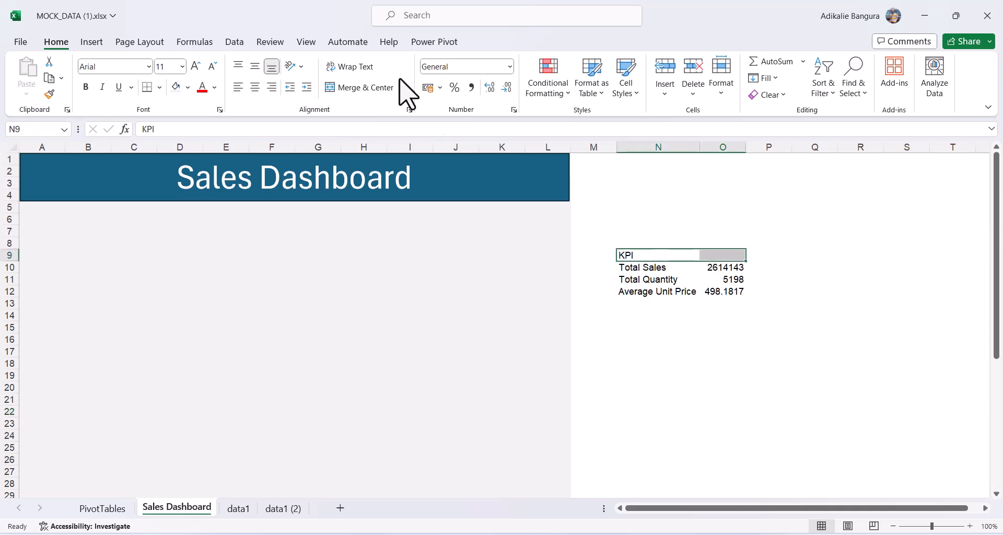
pyautogui.click(176, 89)
pyautogui.click(86, 86)
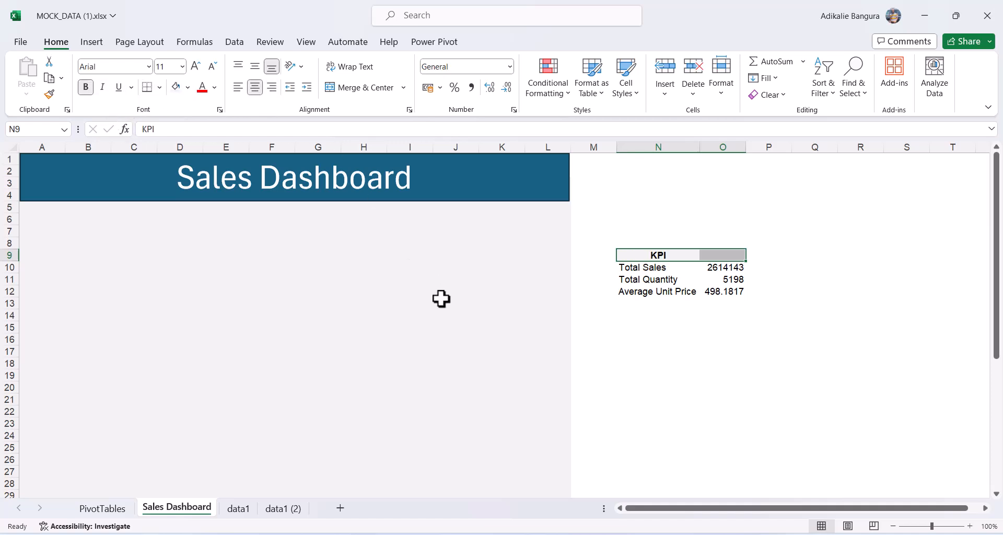
pyautogui.click(364, 88)
pyautogui.click(488, 364)
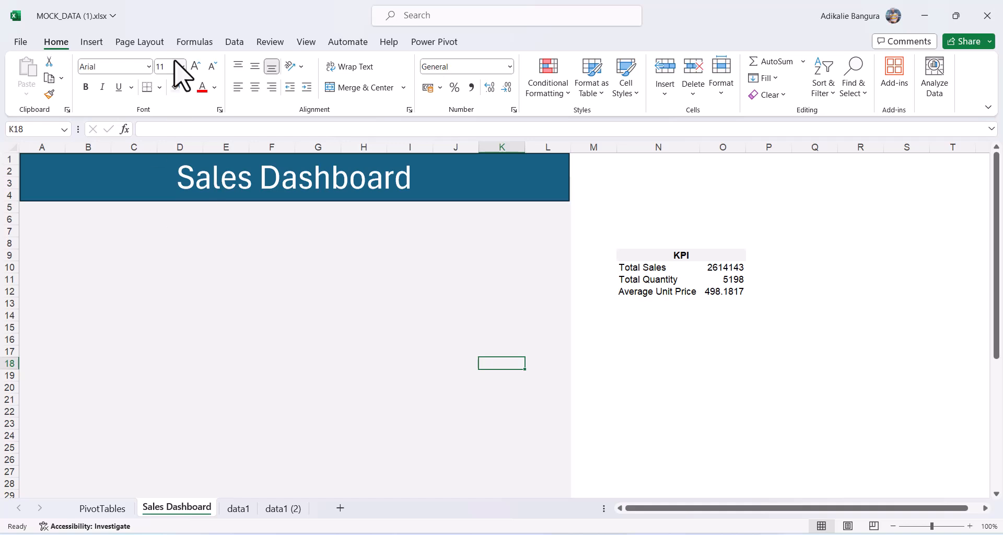
# Draw a text box below the banner's left side and link it to Total Sales with =$O$10.
pyautogui.click(91, 43)
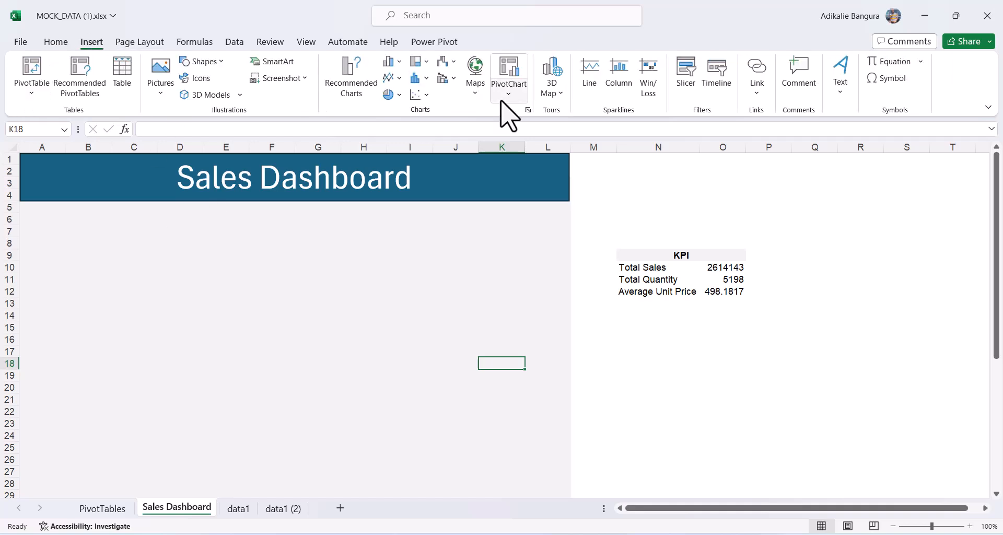
pyautogui.click(840, 88)
pyautogui.click(841, 143)
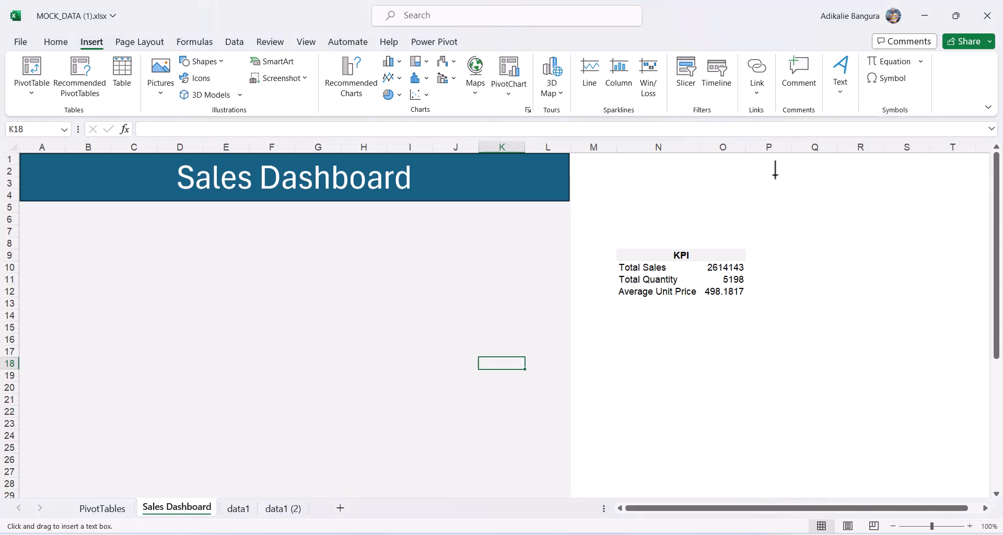
pyautogui.moveTo(75, 208); pyautogui.dragTo(195, 236)
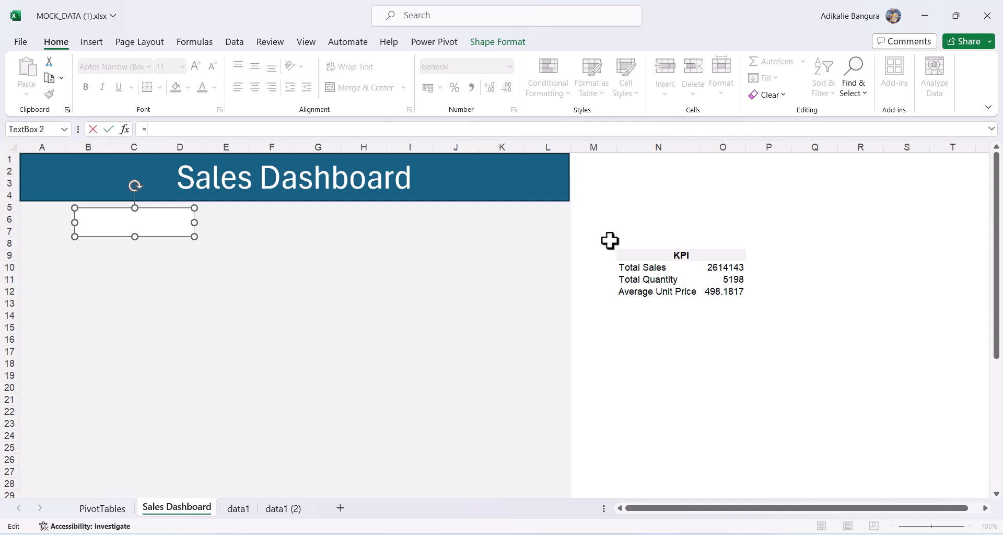
pyautogui.click(730, 270)
pyautogui.press('Return')
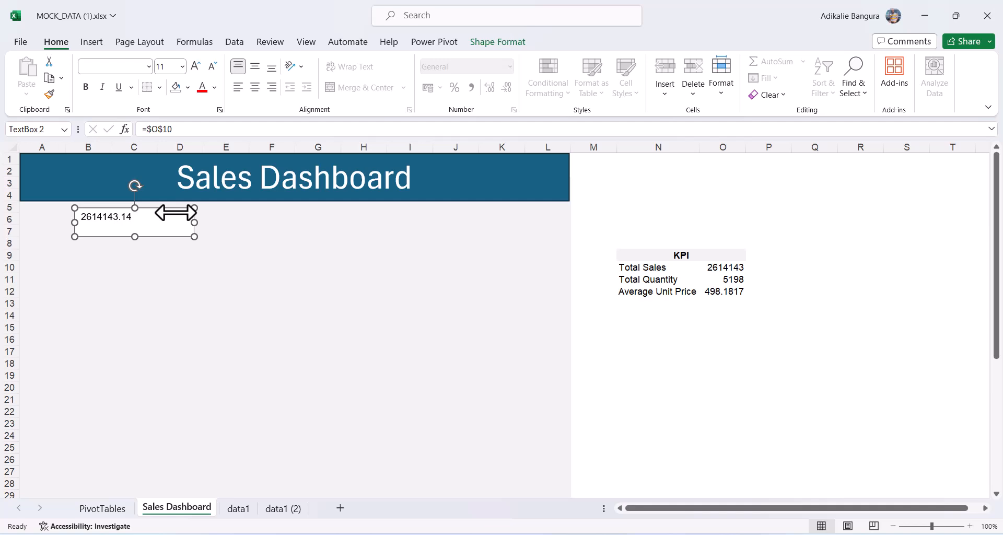
pyautogui.hotkey('ctrl', 'c')
pyautogui.hotkey('ctrl', 'v')
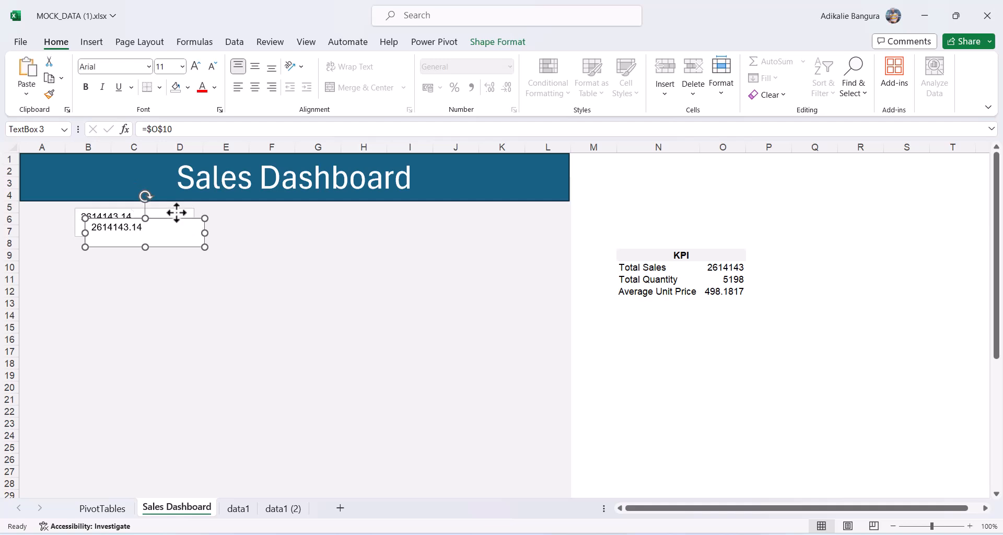
pyautogui.moveTo(170, 221); pyautogui.dragTo(290, 209)
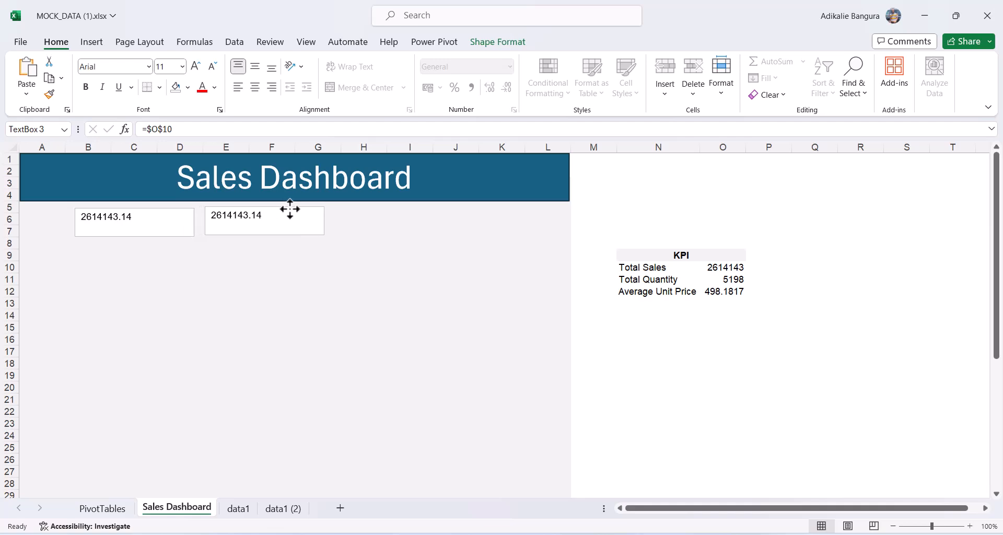
pyautogui.press('Delete')
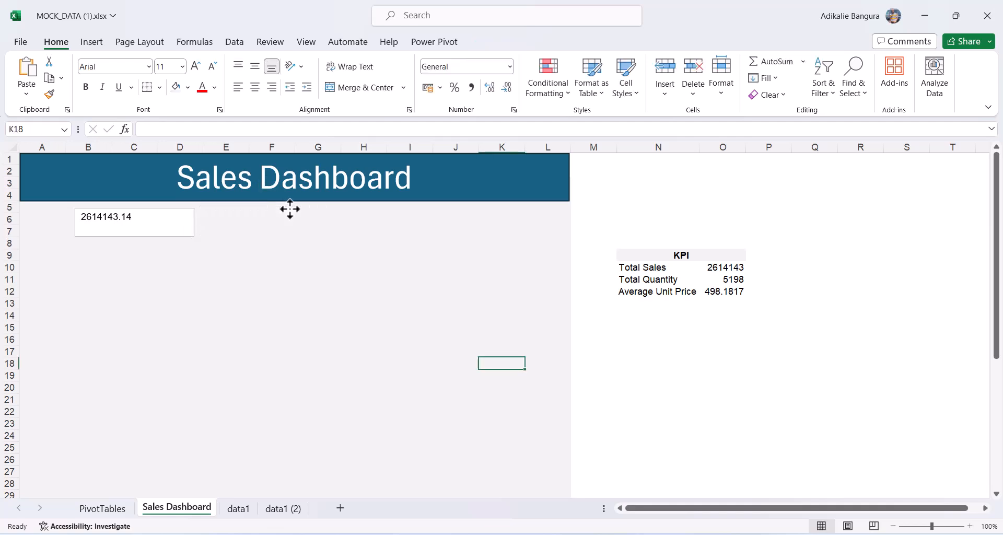
# Centre the text box value and make it bold at size 18.
pyautogui.click(194, 227)
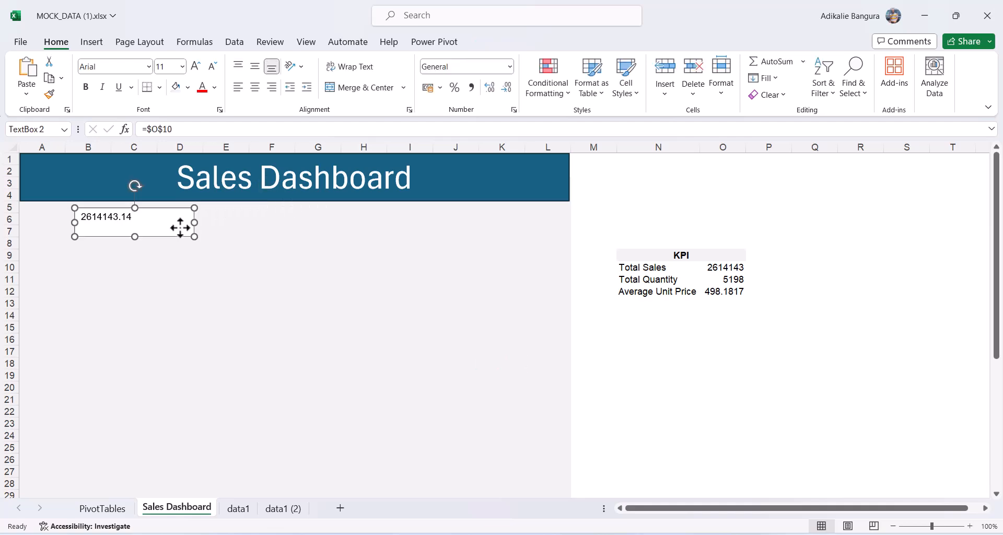
pyautogui.click(255, 87)
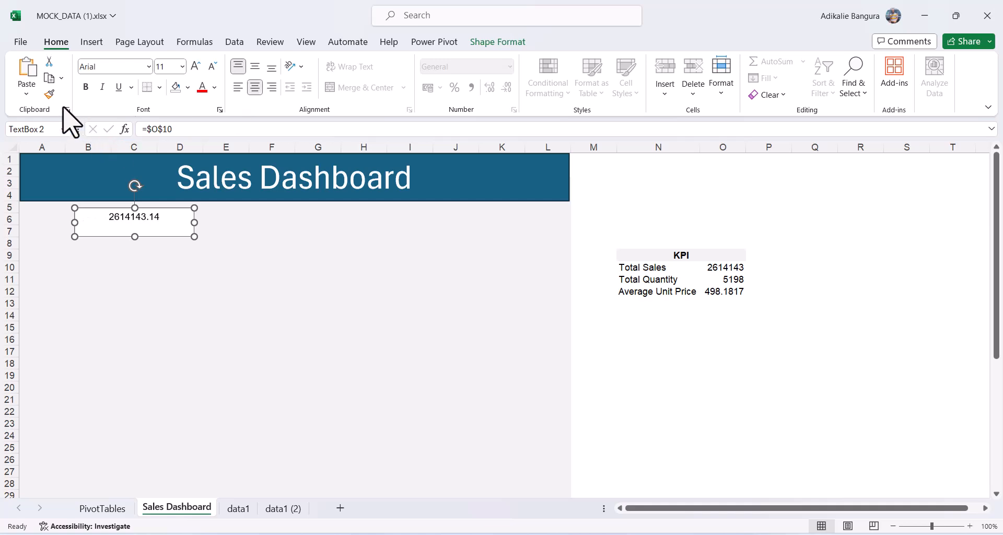
pyautogui.click(195, 66)
pyautogui.click(195, 67)
pyautogui.click(195, 67)
pyautogui.click(196, 66)
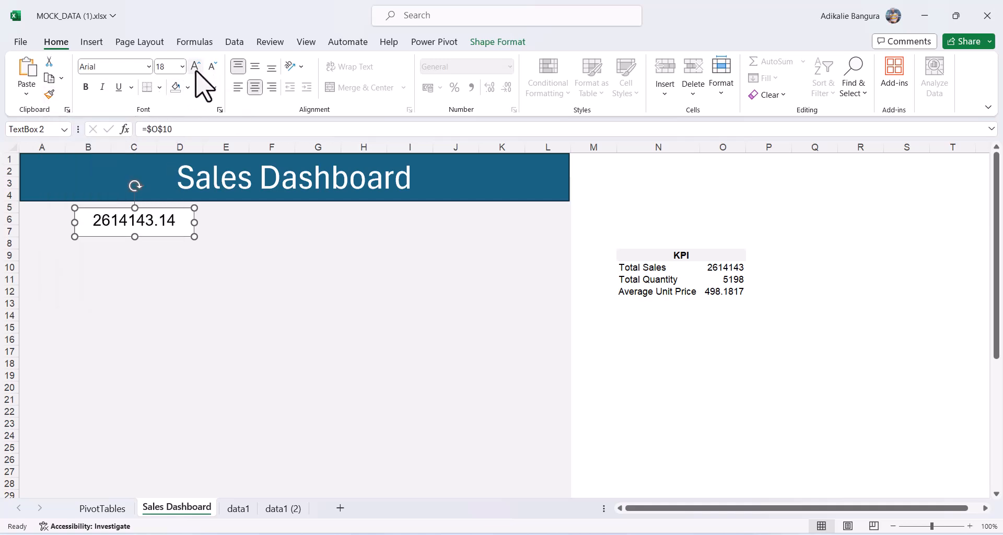
pyautogui.click(86, 86)
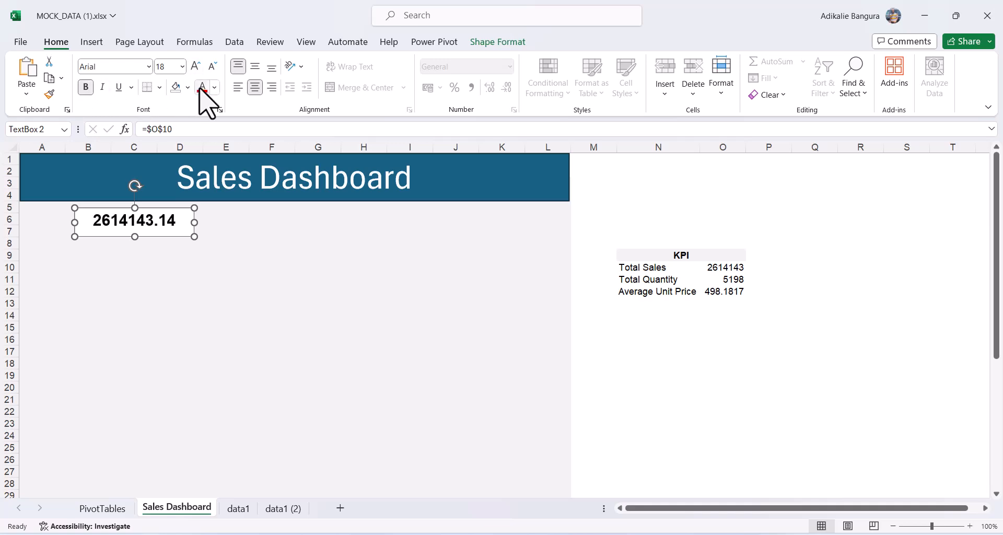
# Apply a transparent shape style to the Total Sales text box and nudge it into place.
pyautogui.click(260, 303)
pyautogui.click(176, 221)
pyautogui.click(497, 42)
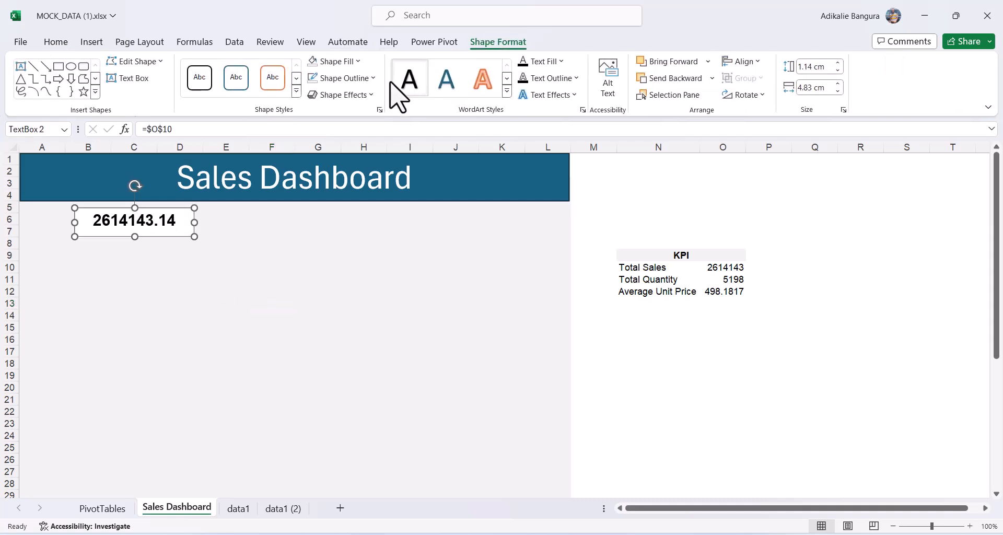
pyautogui.click(314, 63)
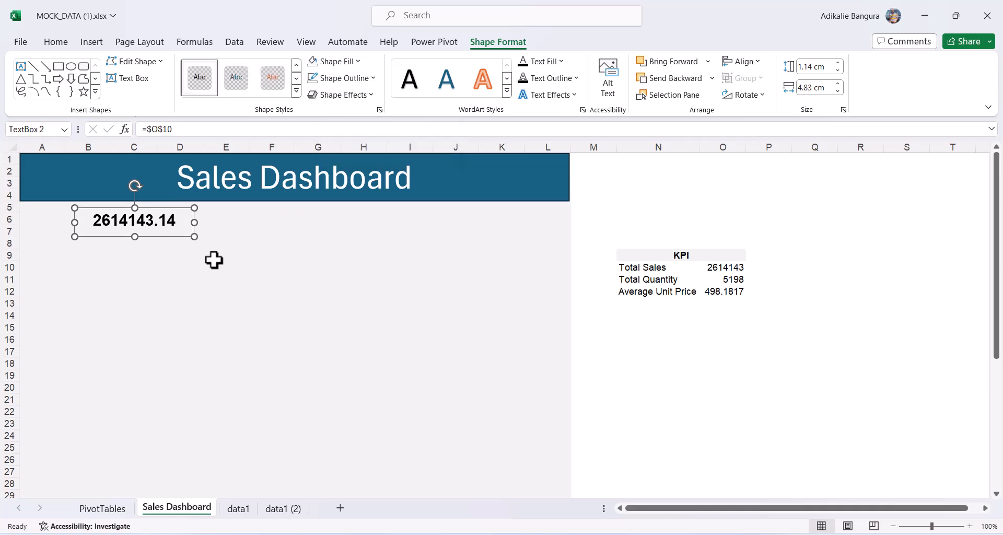
pyautogui.moveTo(180, 240); pyautogui.dragTo(181, 241)
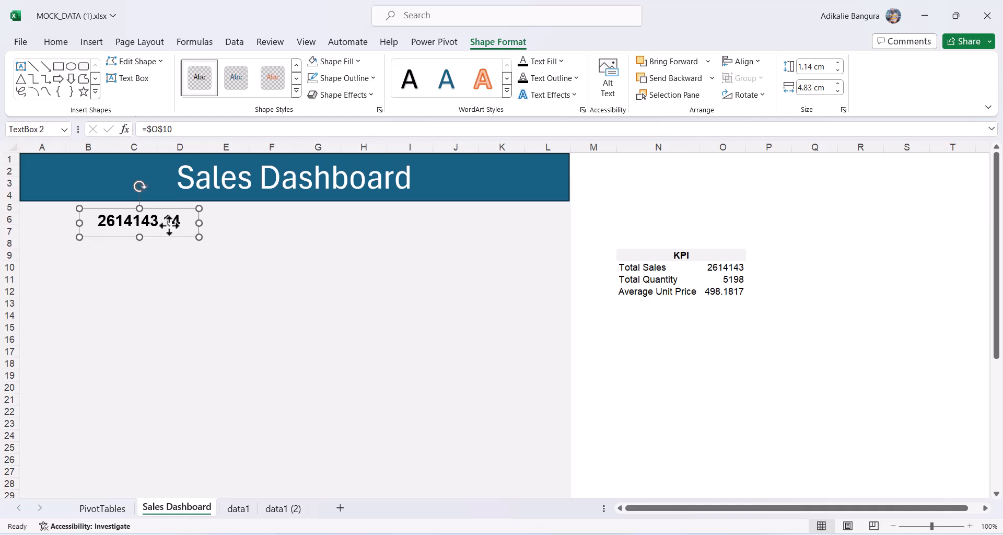
# Duplicate the value box twice into columns F and I–J, linking the middle copy to =$O$11.
pyautogui.hotkey('ctrl', 'd')
pyautogui.moveTo(174, 247); pyautogui.dragTo(309, 238)
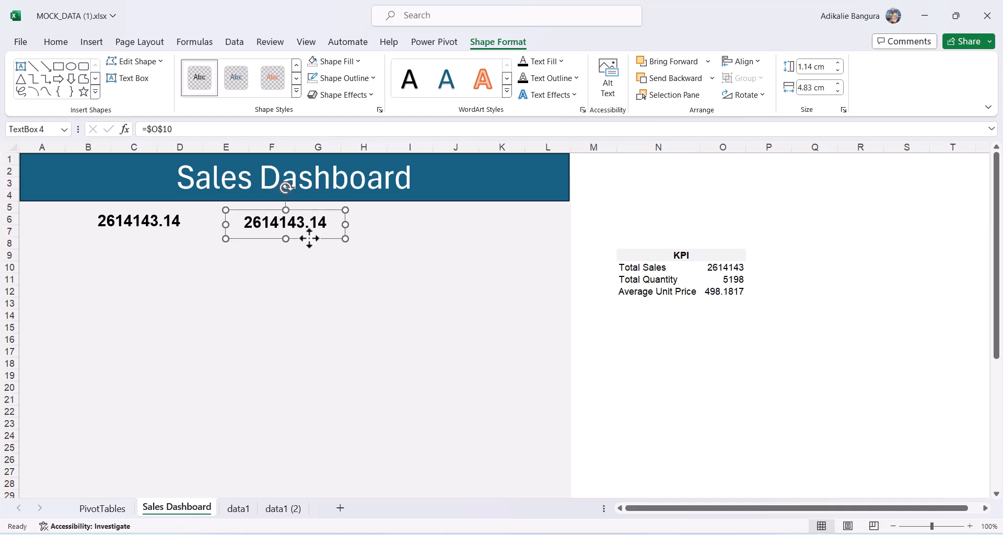
pyautogui.hotkey('ctrl', 'd')
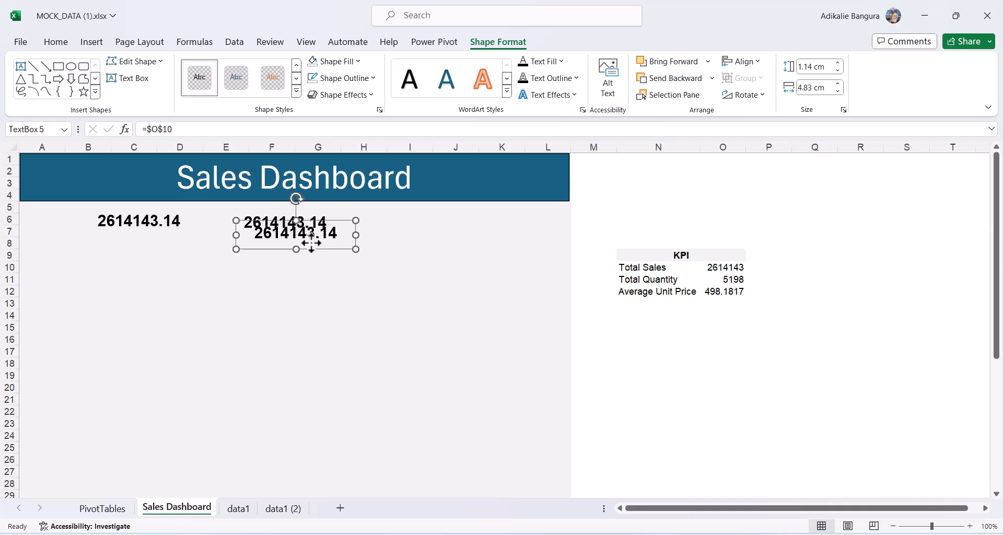
pyautogui.moveTo(313, 246); pyautogui.dragTo(453, 238)
pyautogui.click(298, 222)
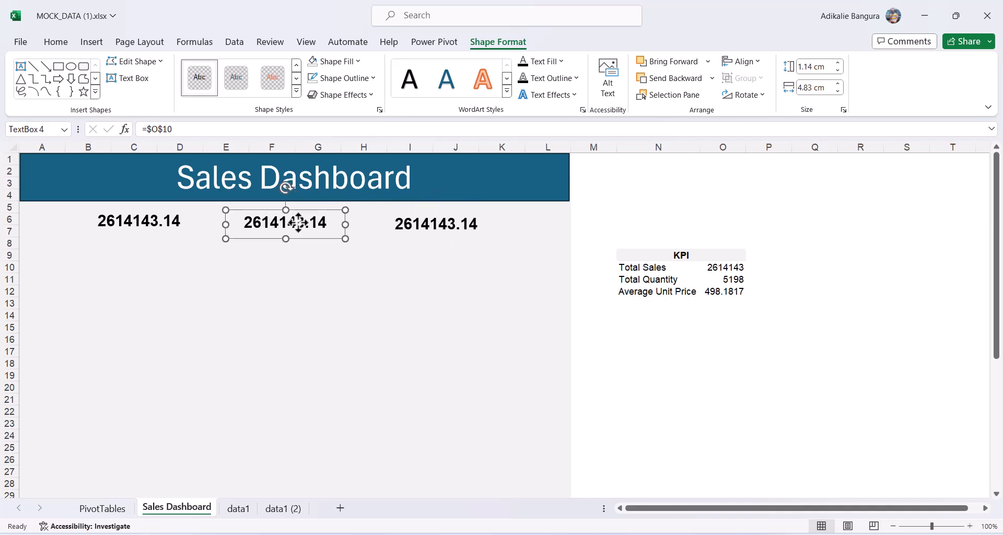
pyautogui.click(182, 129)
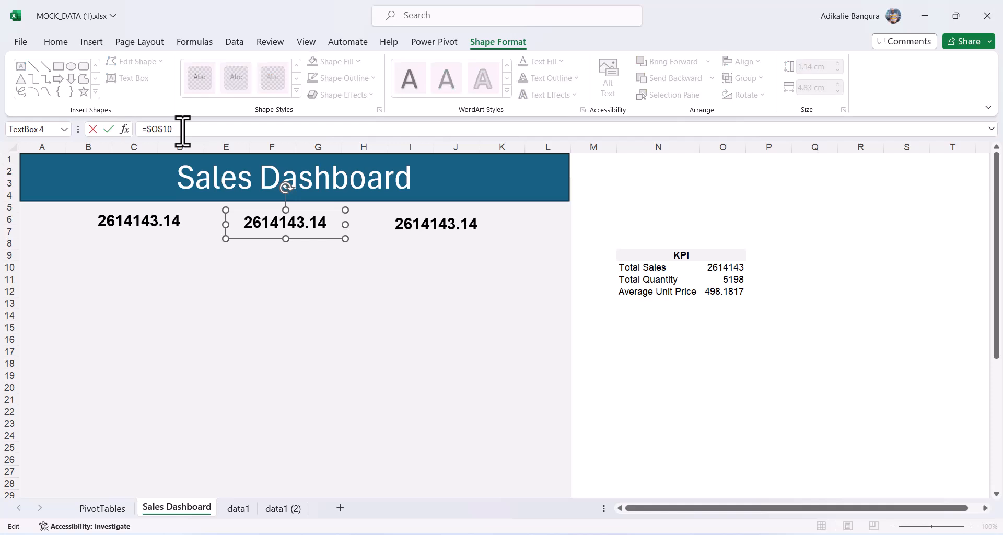
pyautogui.press('Return')
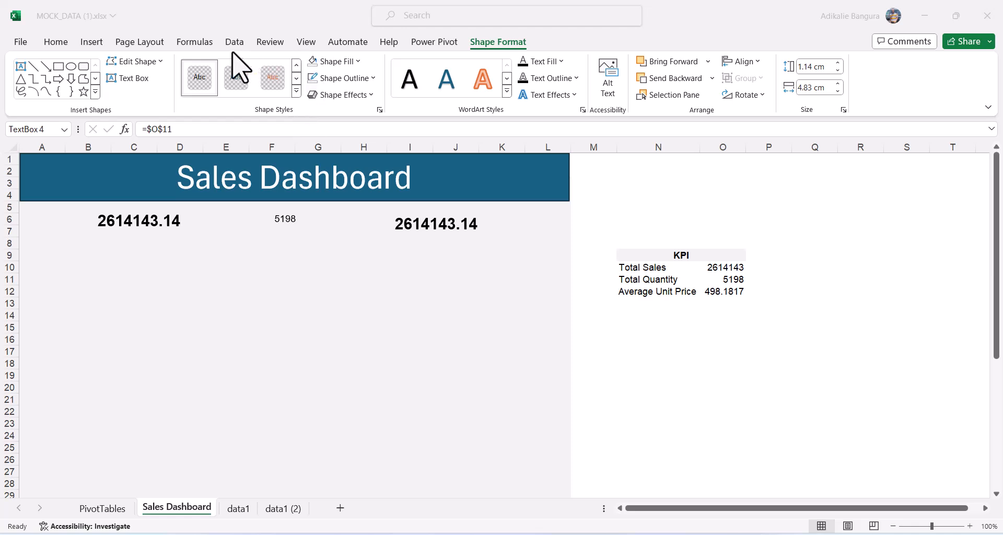
# Format Paint the first box's bold 18-point style onto the 5198 value box.
pyautogui.click(285, 222)
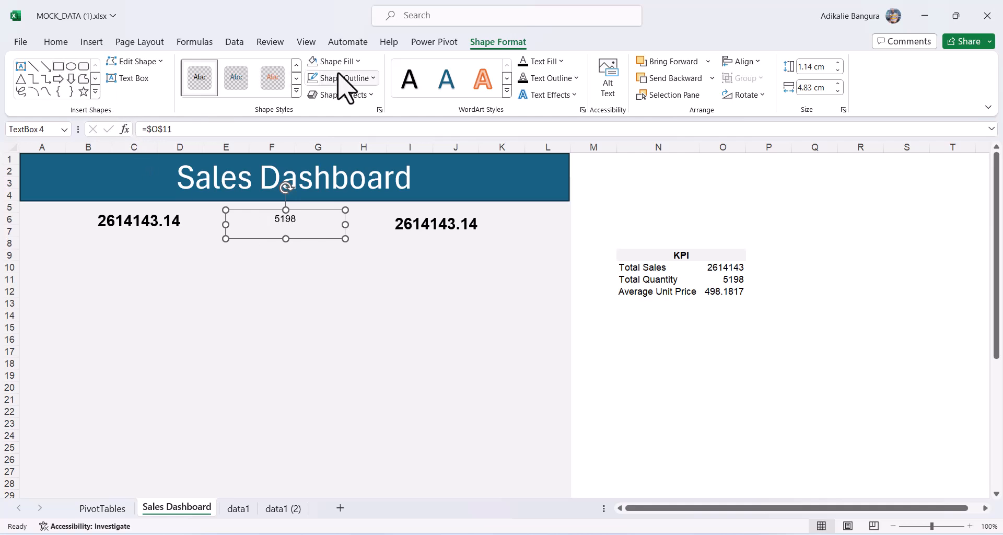
pyautogui.click(56, 41)
pyautogui.click(159, 209)
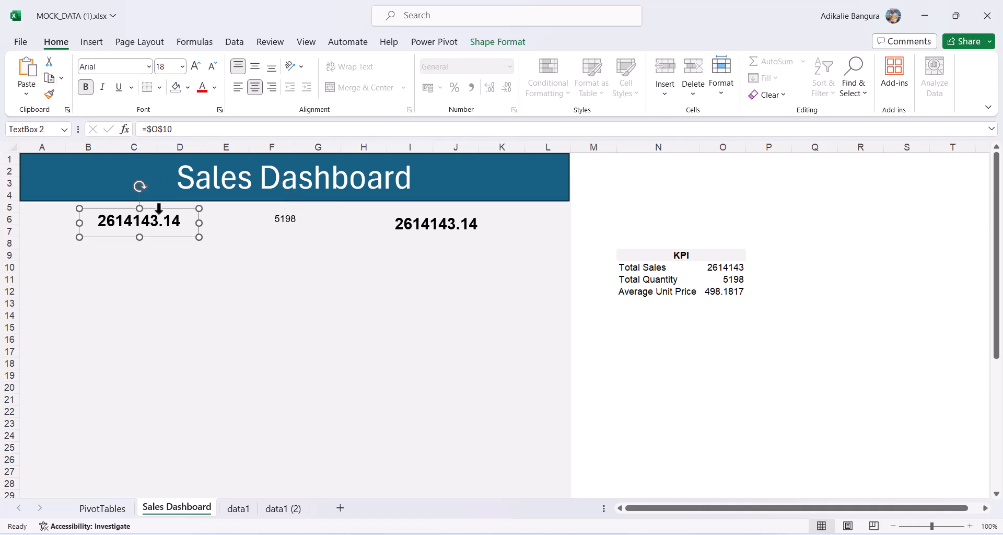
pyautogui.click(49, 94)
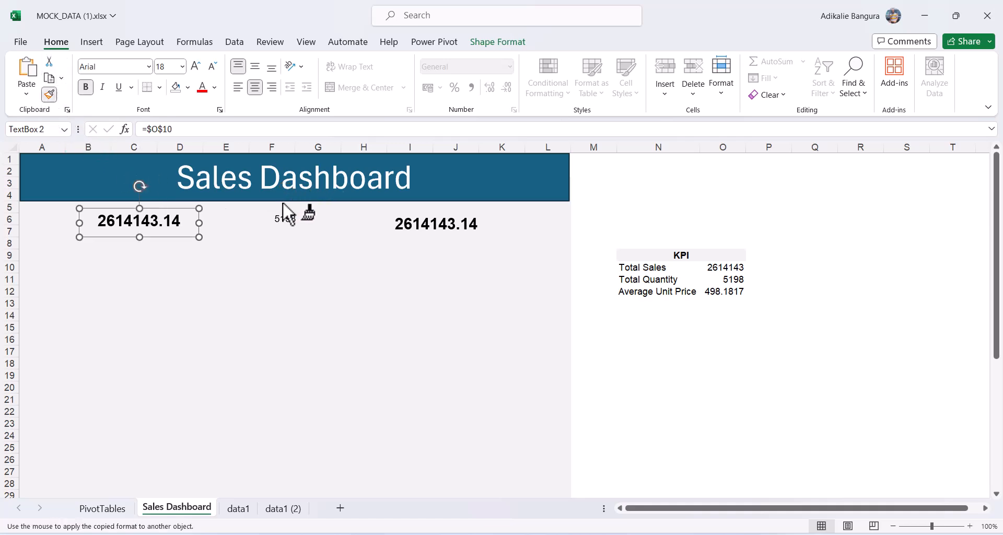
pyautogui.click(289, 219)
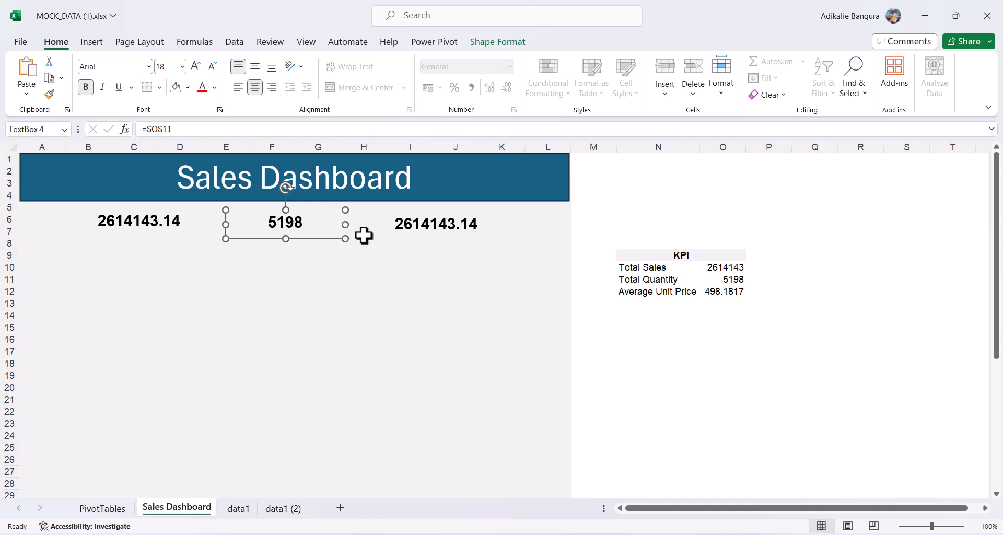
pyautogui.click(435, 229)
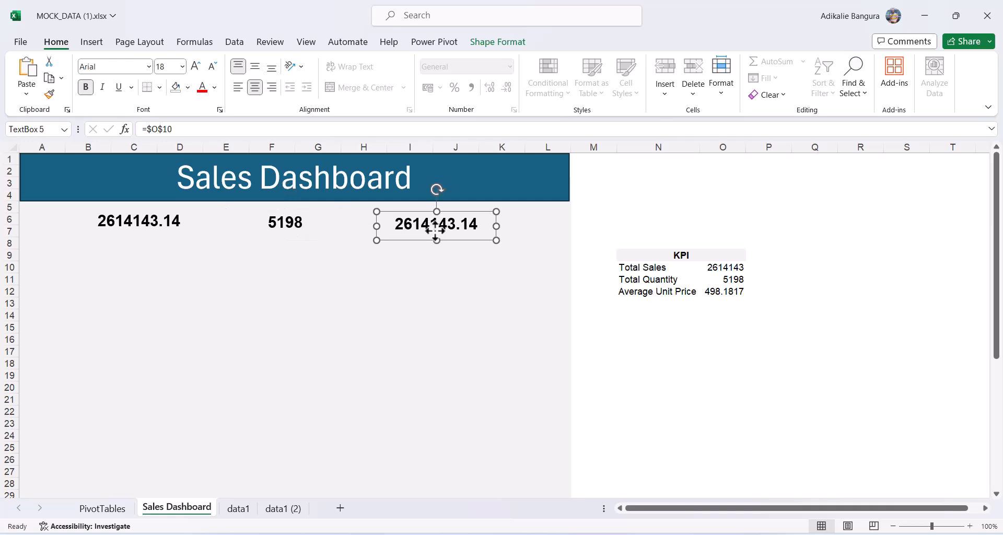
pyautogui.click(424, 302)
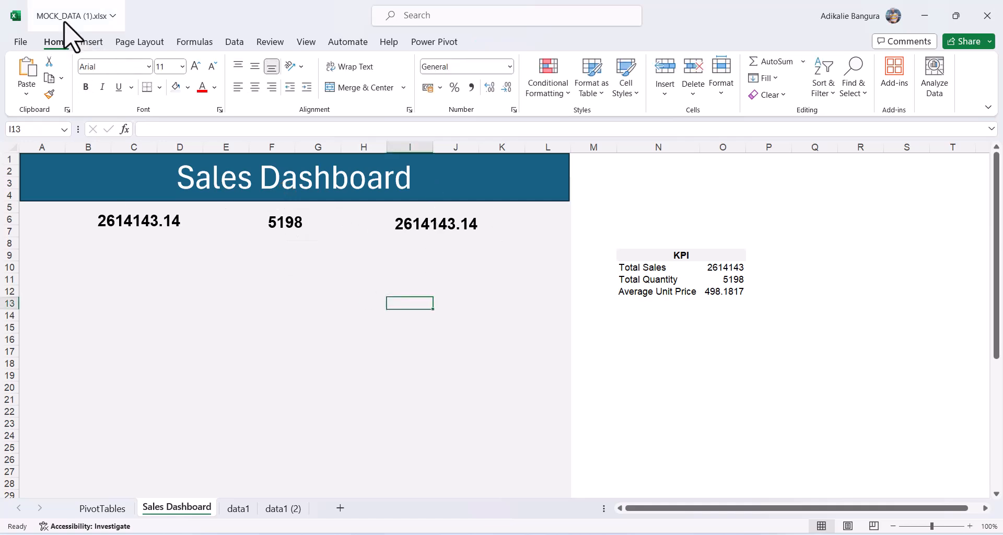
# Draw a label text box under the first KPI value linked to =$N$10.
pyautogui.click(89, 42)
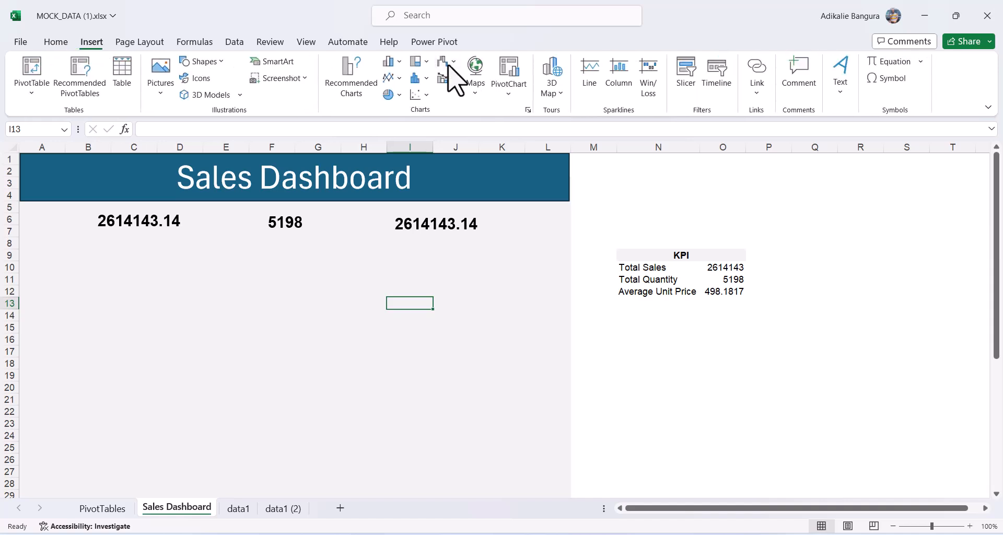
pyautogui.click(842, 84)
pyautogui.click(842, 137)
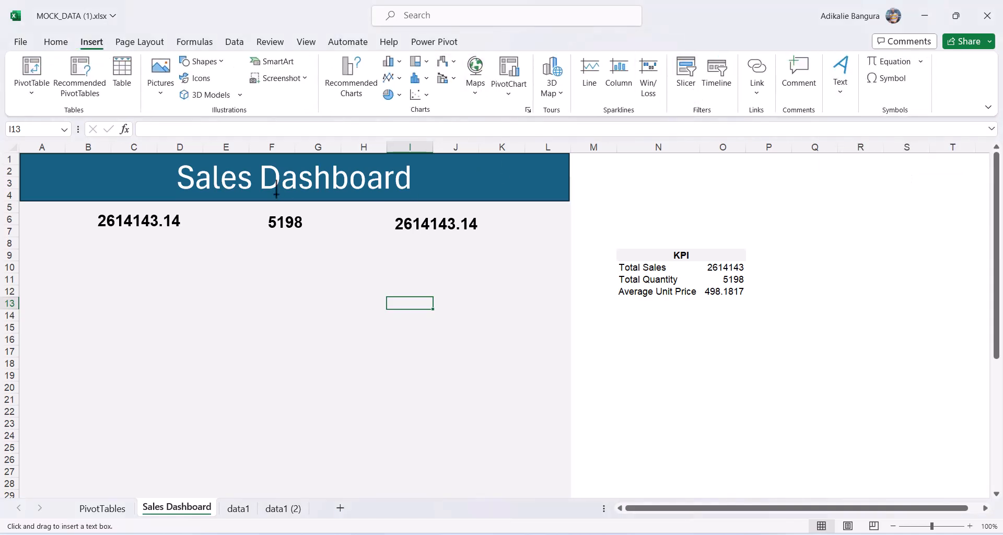
pyautogui.moveTo(87, 231); pyautogui.dragTo(180, 251)
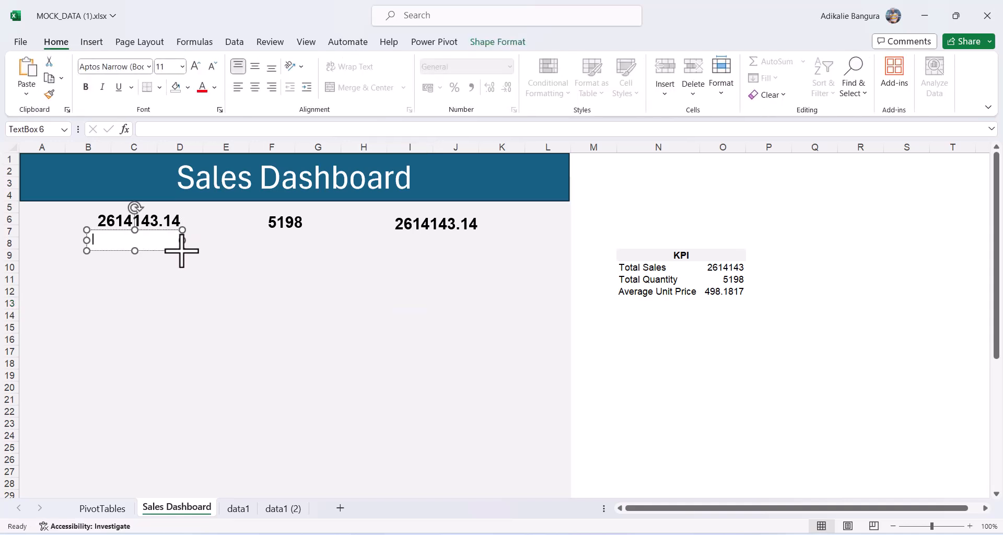
pyautogui.click(145, 130)
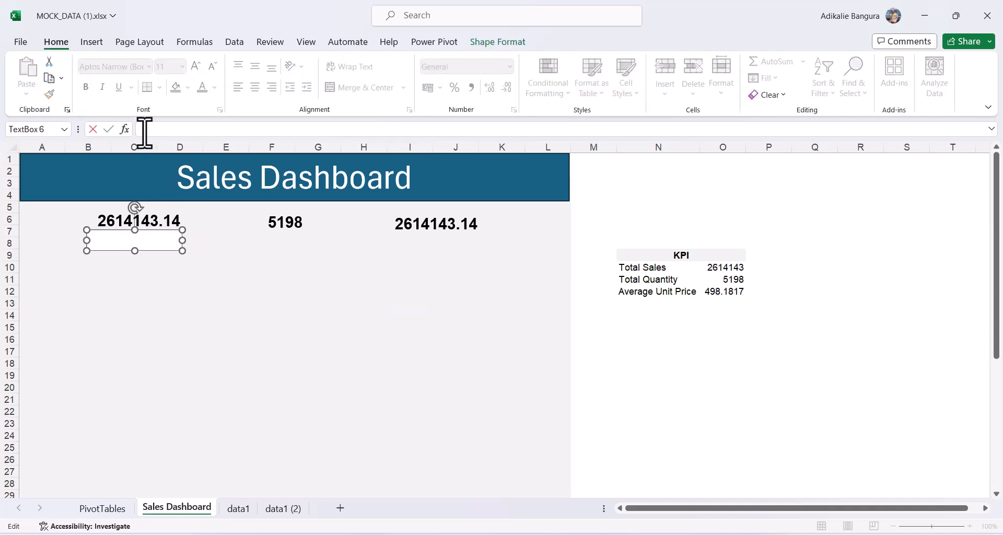
pyautogui.write('=')
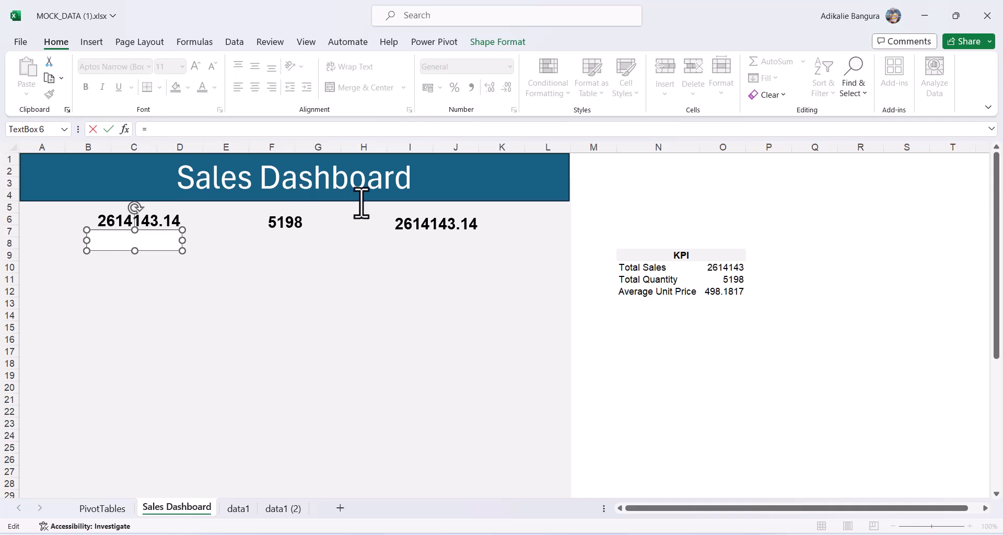
pyautogui.click(650, 269)
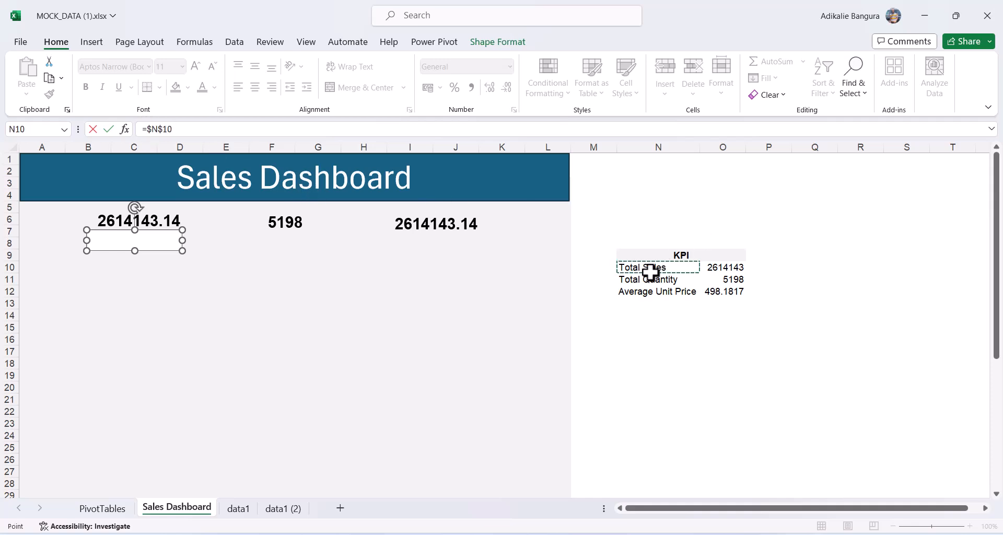
pyautogui.press('Return')
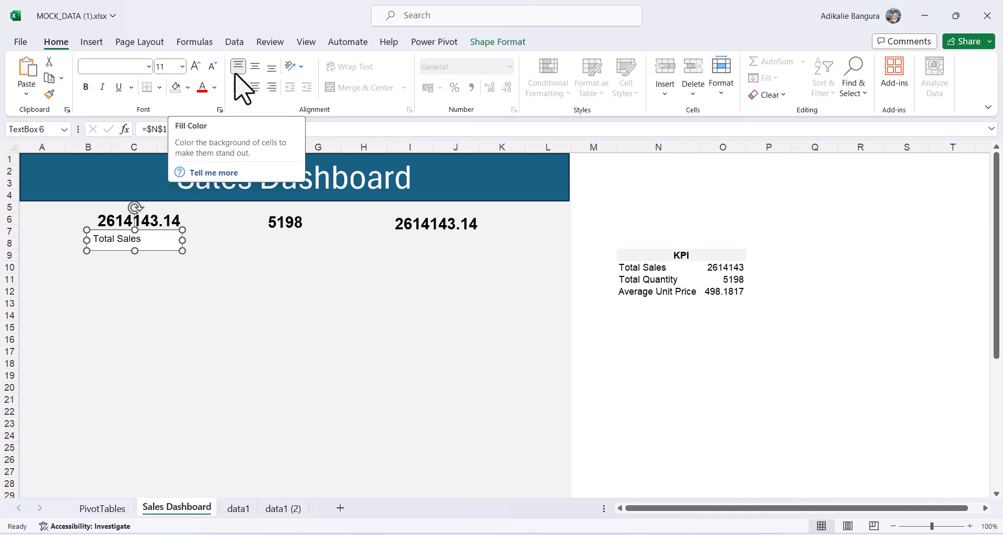
# Give the Total Sales label no shape fill, centred text and font size 12.
pyautogui.click(499, 43)
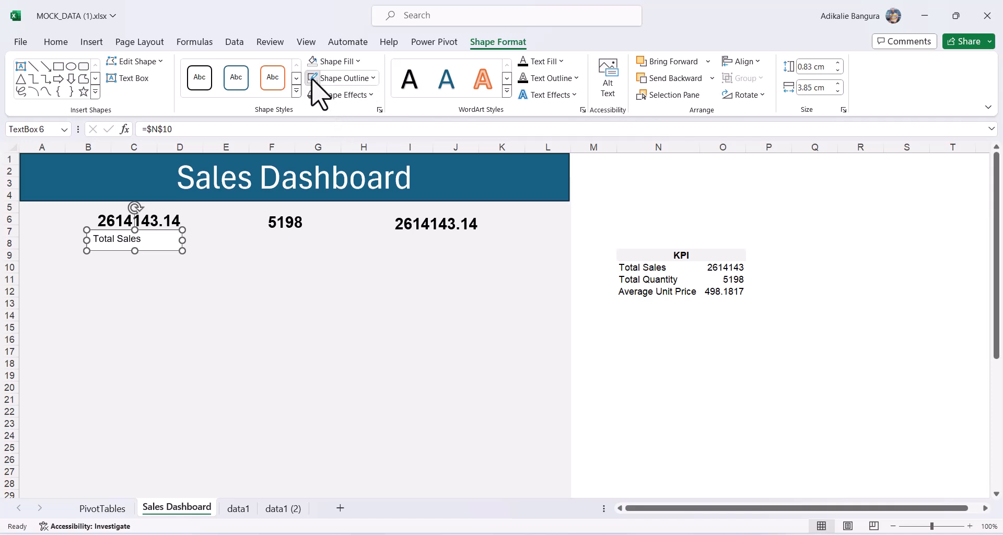
pyautogui.click(313, 62)
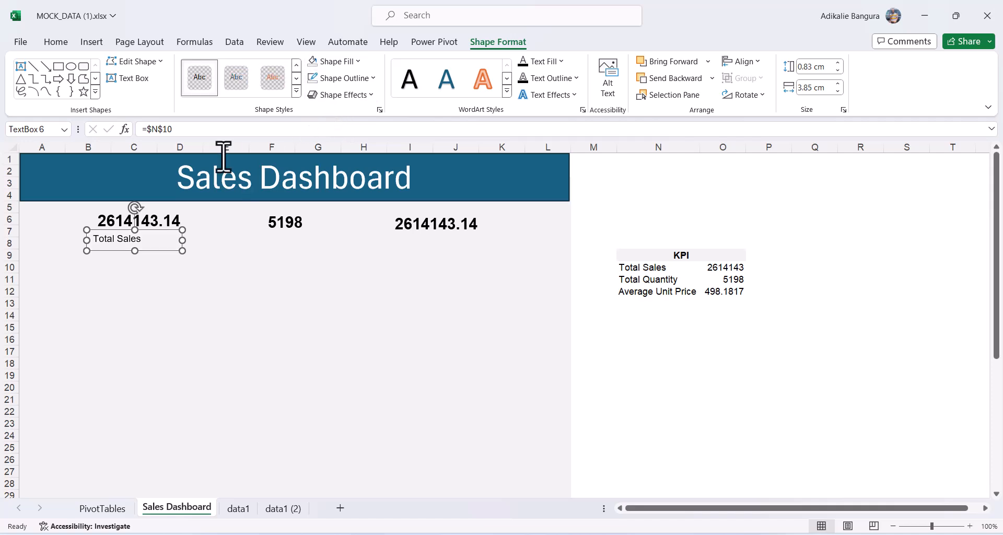
pyautogui.click(56, 44)
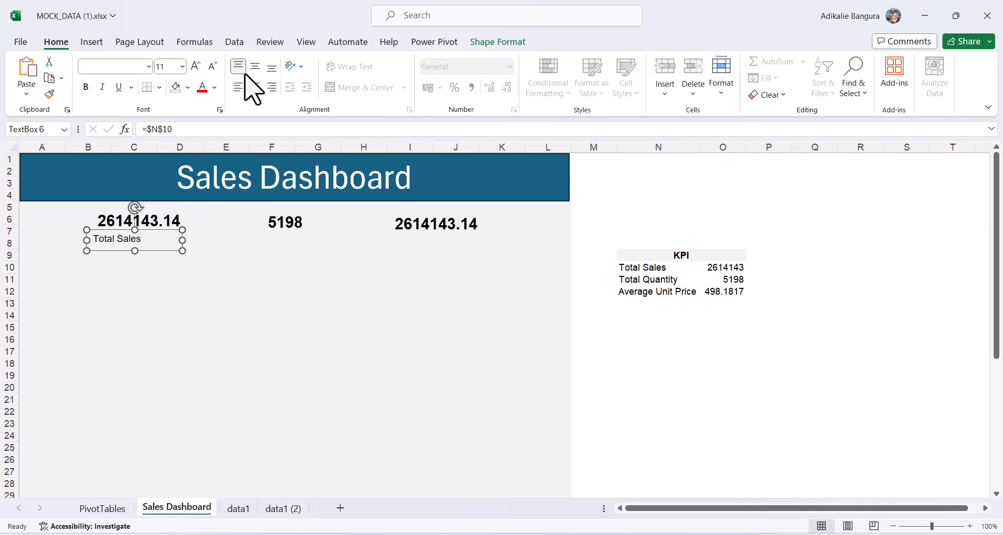
pyautogui.click(254, 87)
pyautogui.click(195, 66)
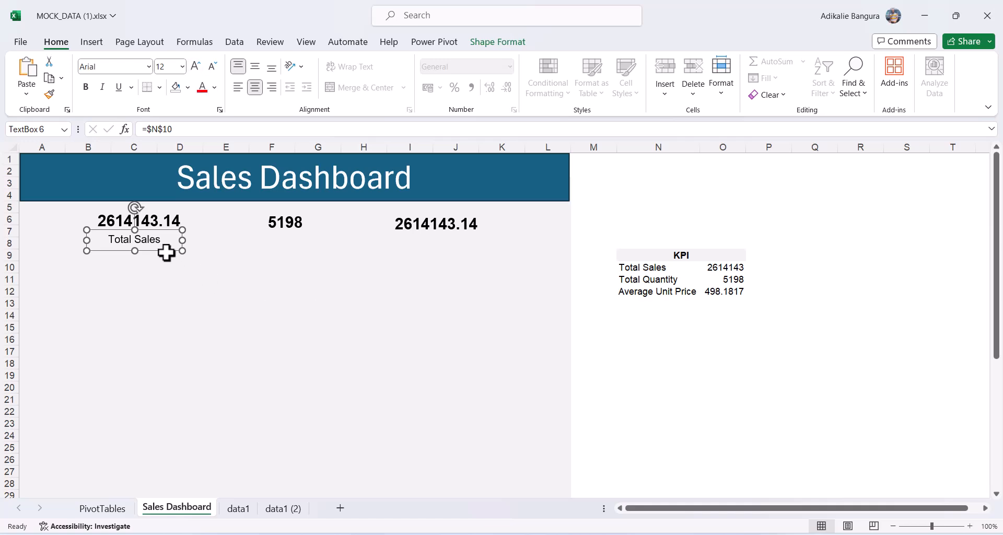
# Duplicate the Total Sales label twice, placing copies under the 5198 and third values.
pyautogui.hotkey('ctrl', 'd')
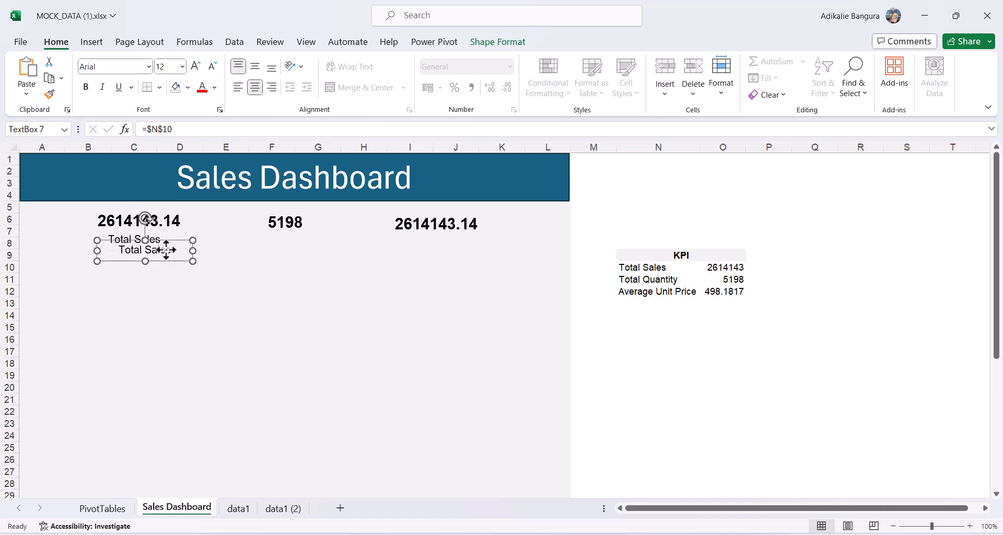
pyautogui.moveTo(163, 261); pyautogui.dragTo(446, 265)
pyautogui.hotkey('ctrl', 'd')
pyautogui.moveTo(446, 398); pyautogui.dragTo(447, 311)
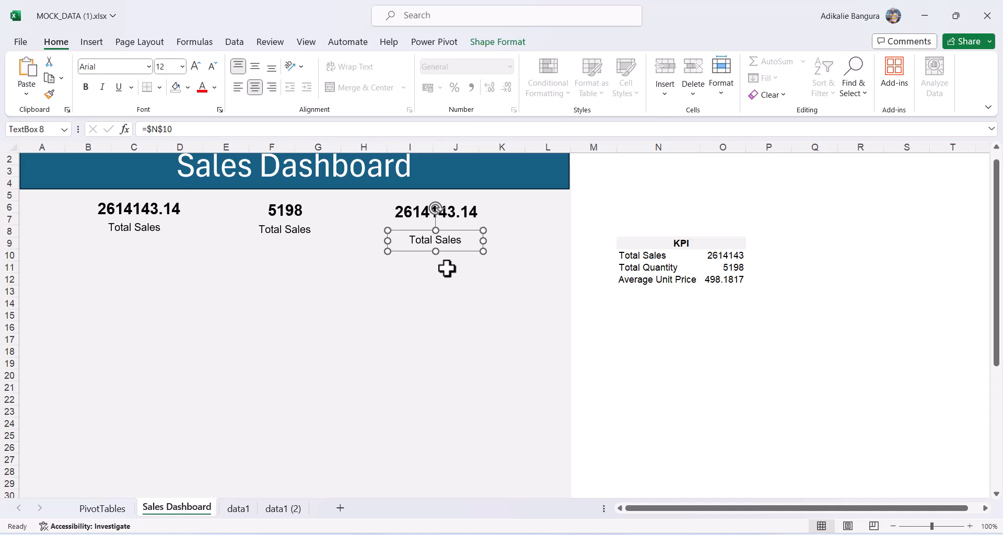
pyautogui.moveTo(456, 247); pyautogui.dragTo(453, 239)
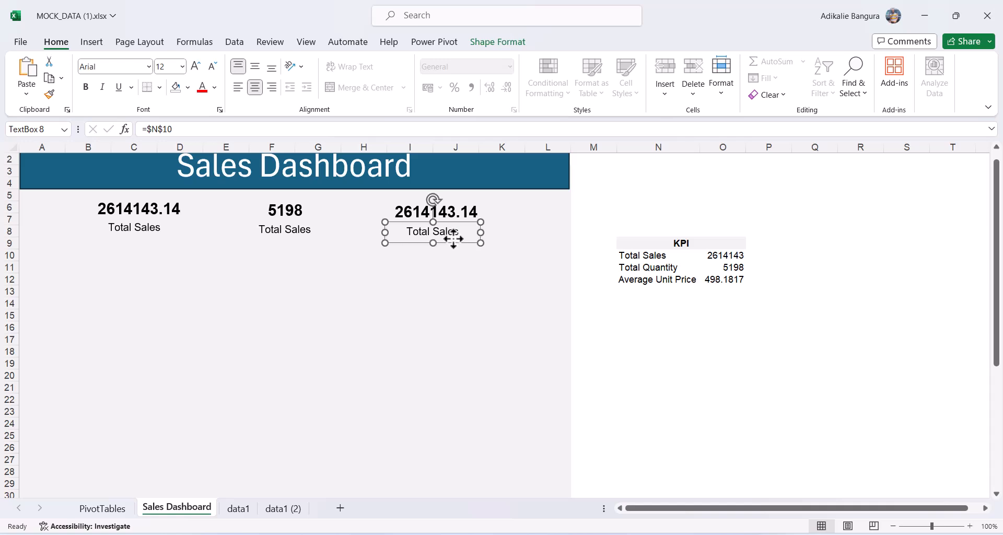
# Link the middle label to Total Quantity in N11 and the third to Average Unit Price in N12.
pyautogui.click(276, 232)
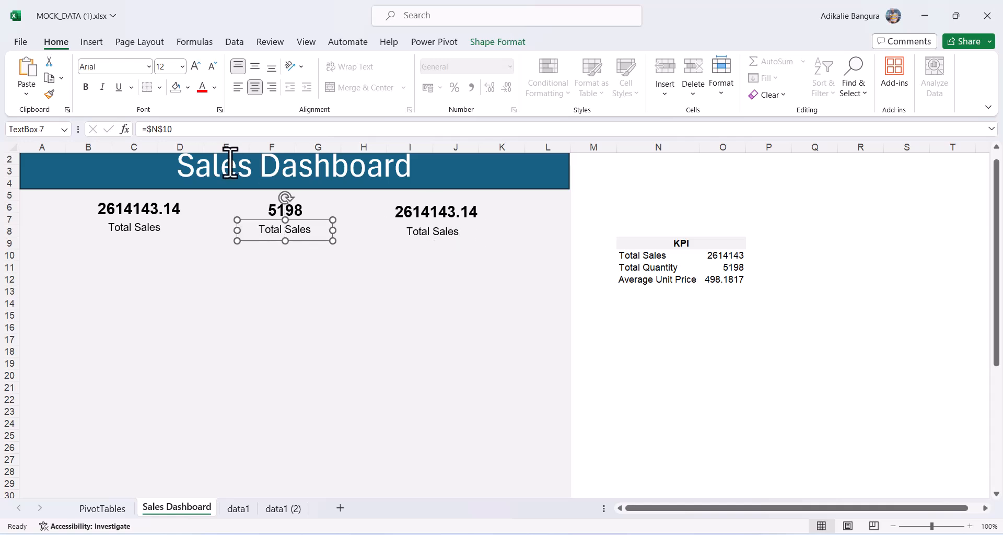
pyautogui.click(191, 132)
pyautogui.press('Return')
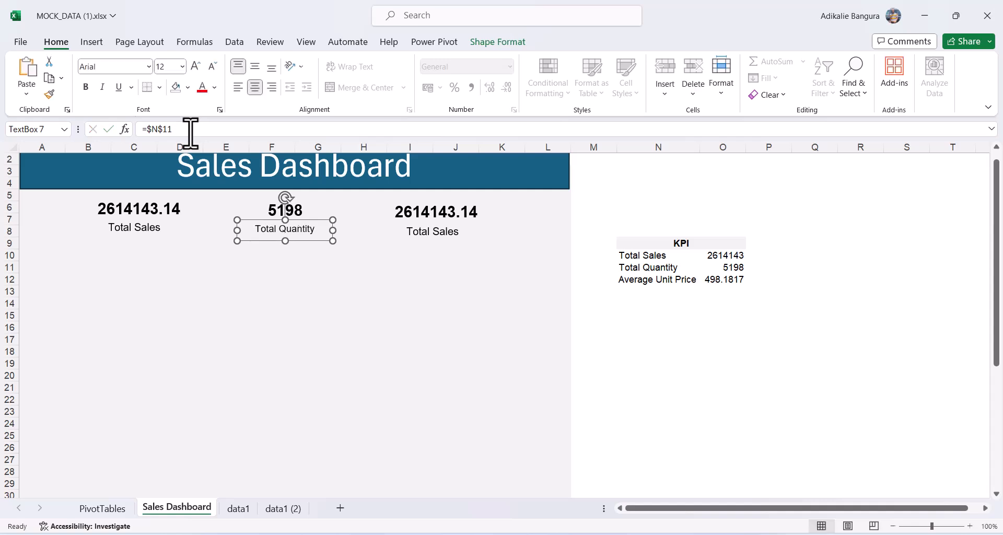
pyautogui.click(447, 231)
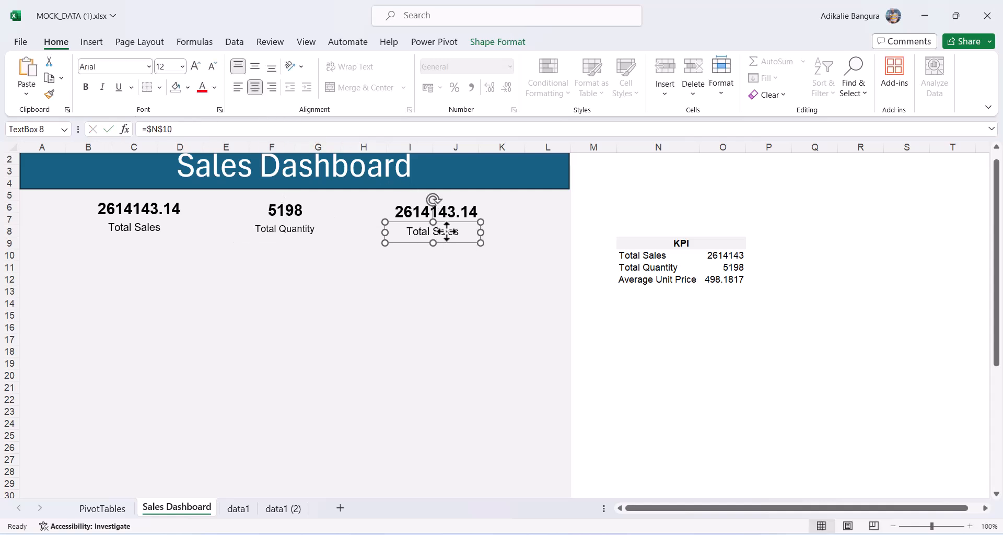
pyautogui.click(225, 132)
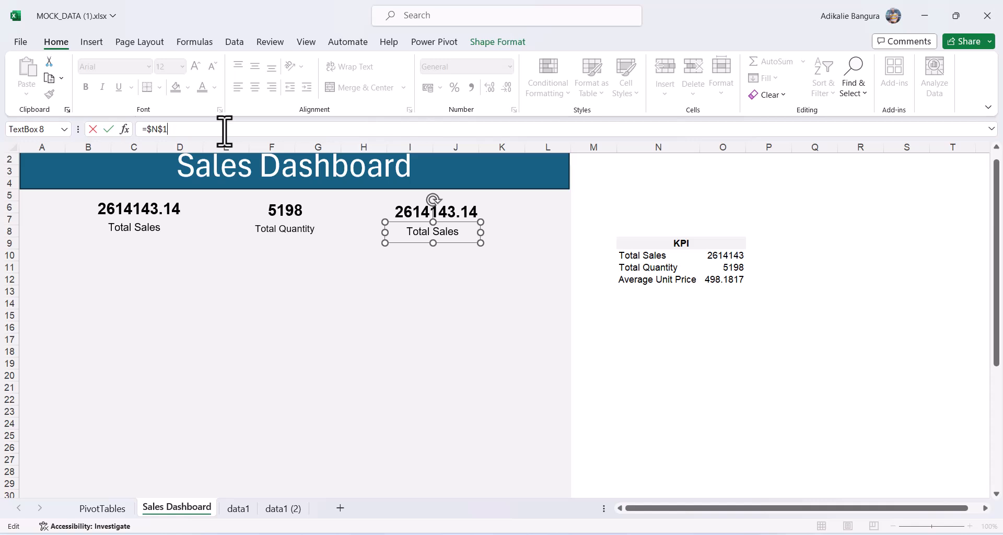
pyautogui.press('Return')
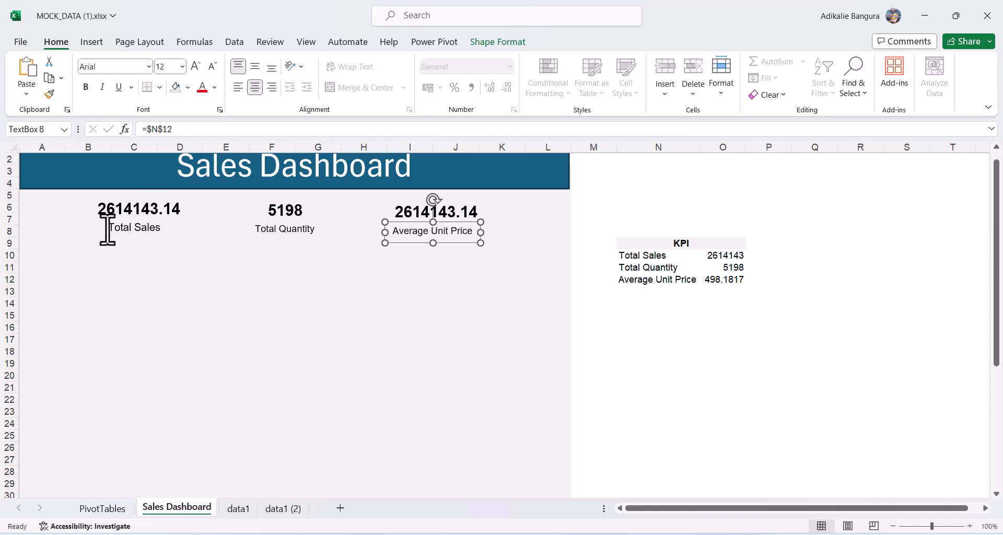
# Make all three KPI labels bold using Format Painter from the Total Sales label.
pyautogui.click(133, 229)
pyautogui.click(86, 87)
pyautogui.click(50, 95)
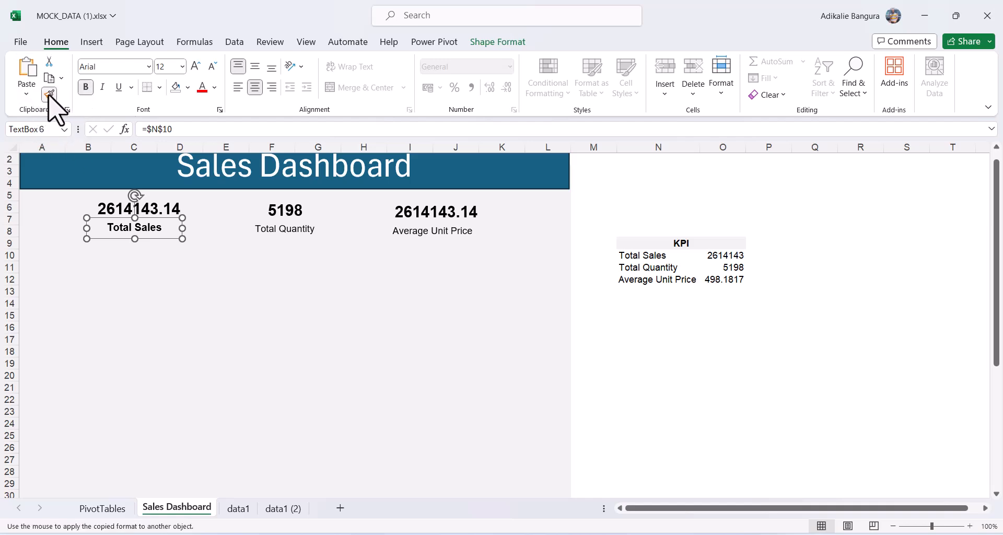
pyautogui.click(297, 226)
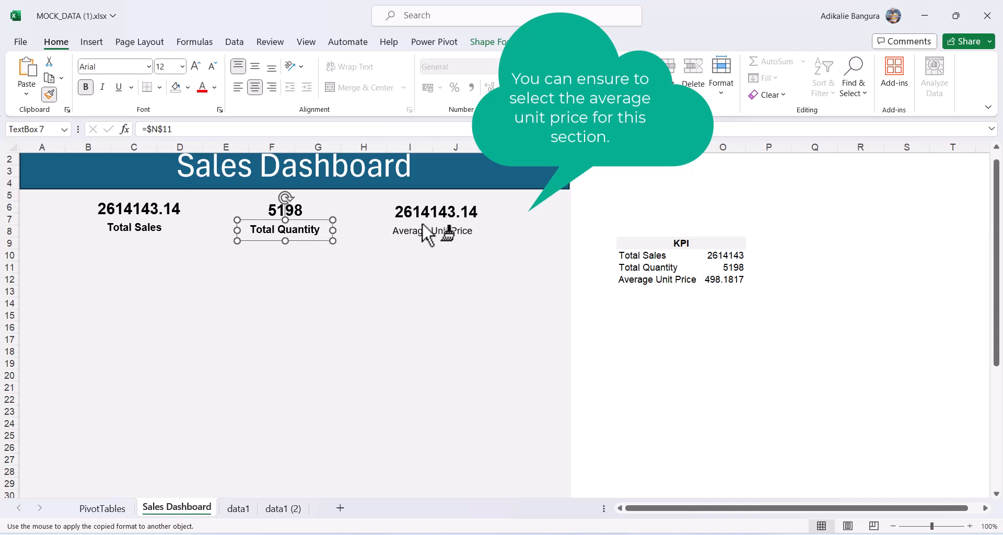
pyautogui.click(421, 231)
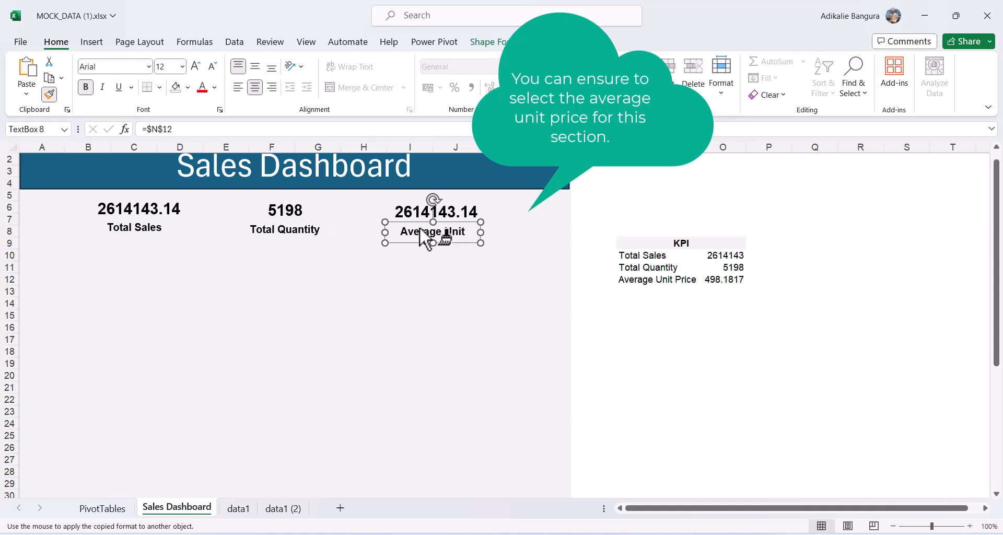
pyautogui.click(459, 290)
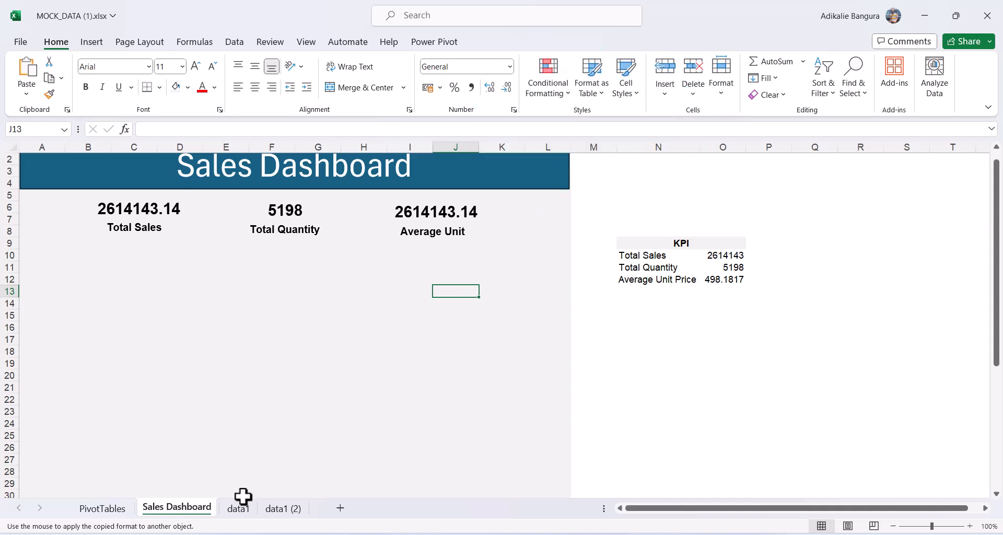
# Paste the top products bar chart from PivotTables onto the Sales Dashboard at cell A10.
pyautogui.click(104, 509)
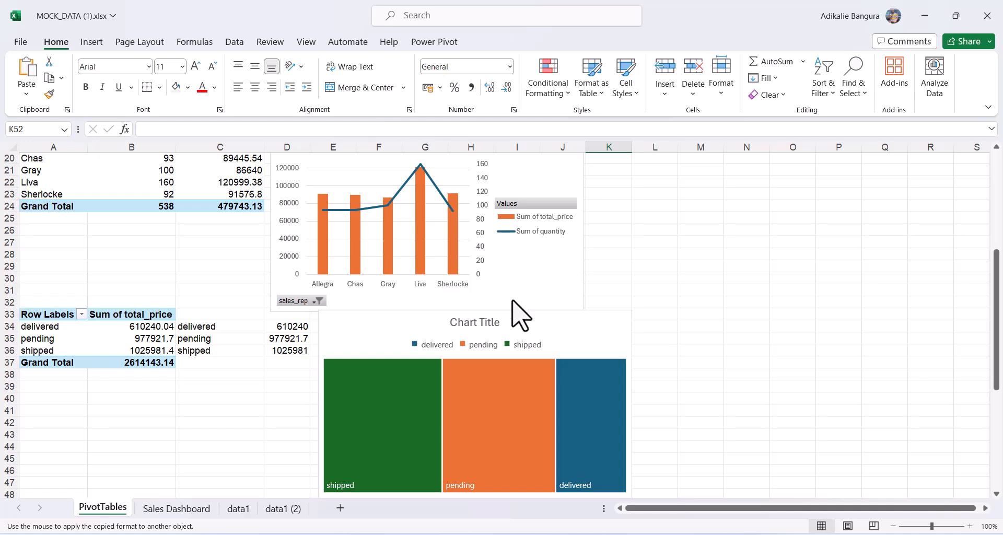
pyautogui.scroll(6, 520, 315)
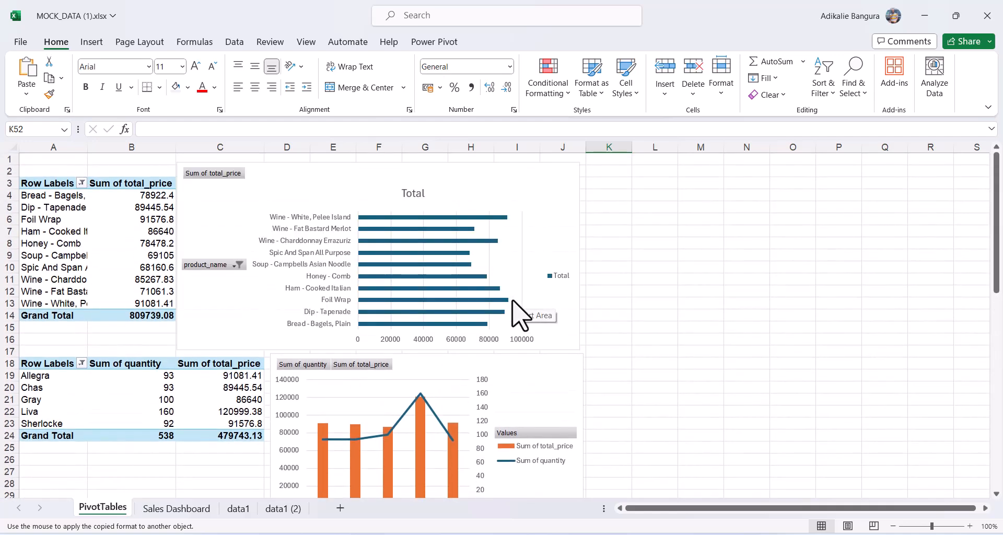
pyautogui.click(549, 182)
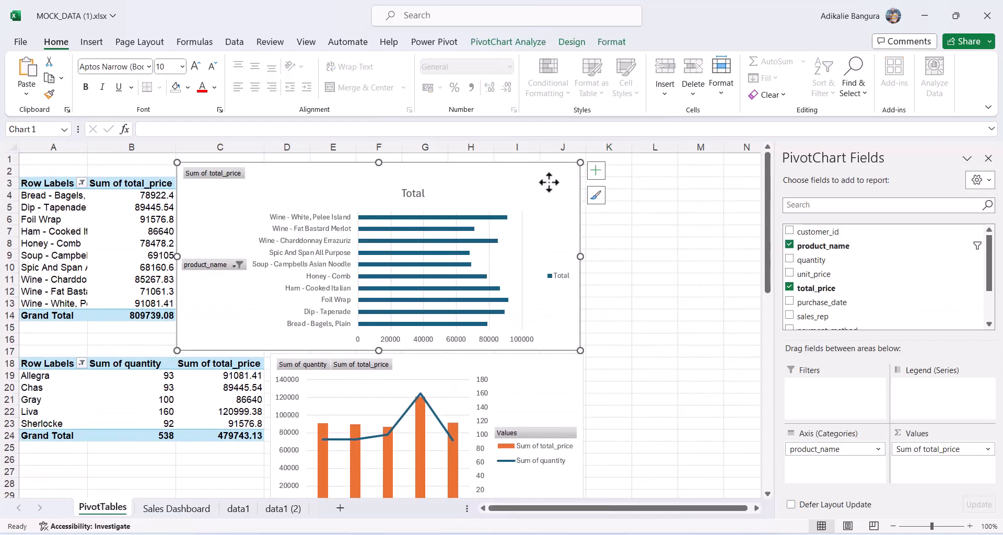
pyautogui.click(201, 512)
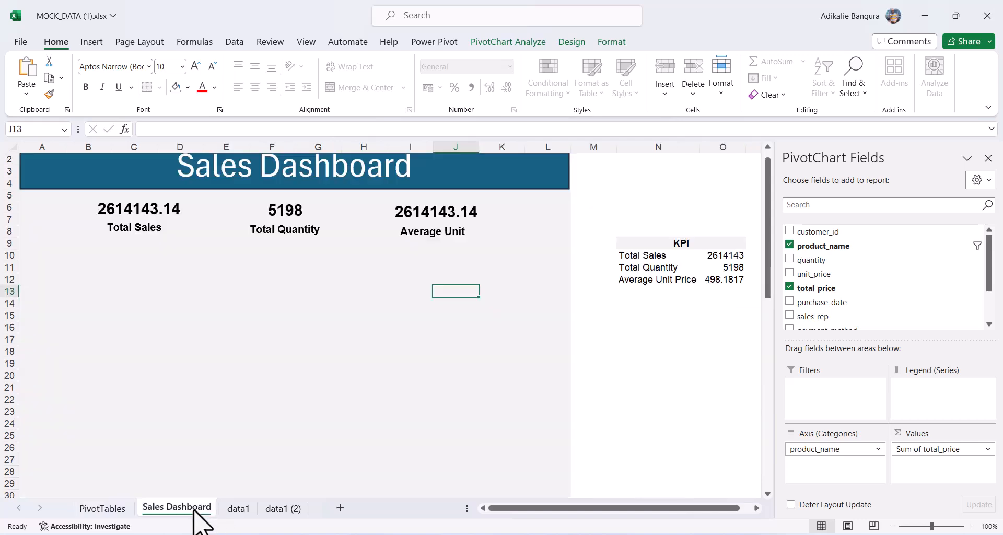
pyautogui.click(39, 257)
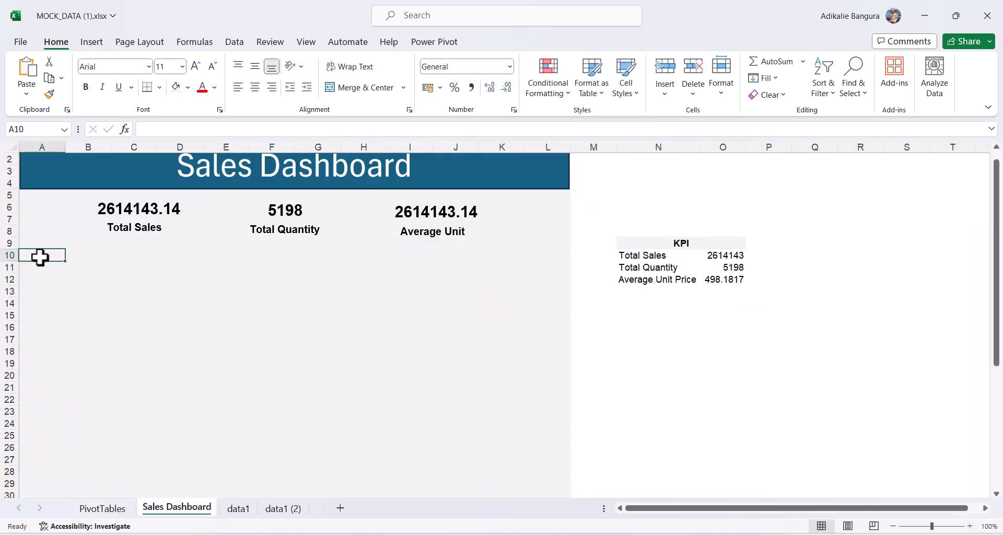
pyautogui.hotkey('ctrl', 'v')
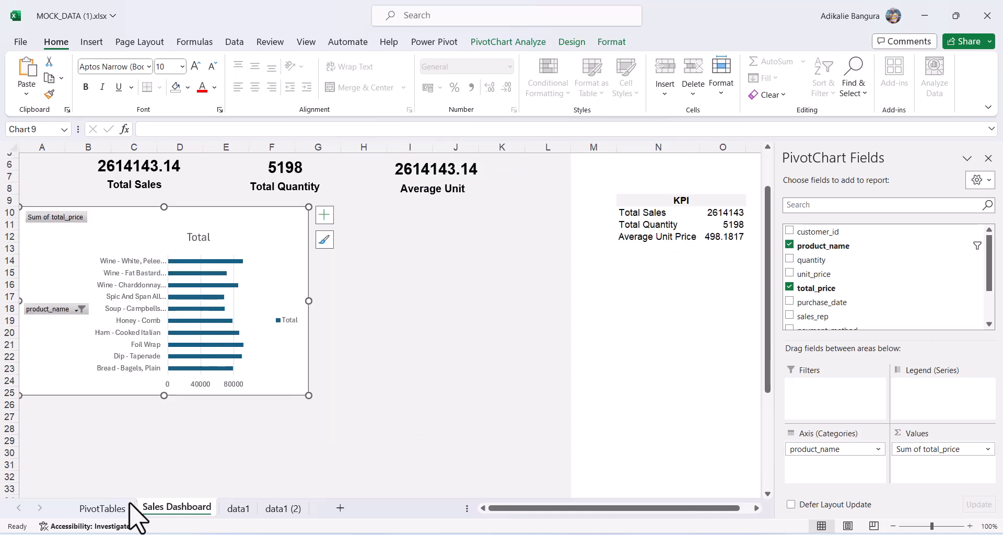
# Paste the sales-rep combo chart beside the bar chart, narrowed to the banner's right edge.
pyautogui.click(114, 512)
pyautogui.click(548, 383)
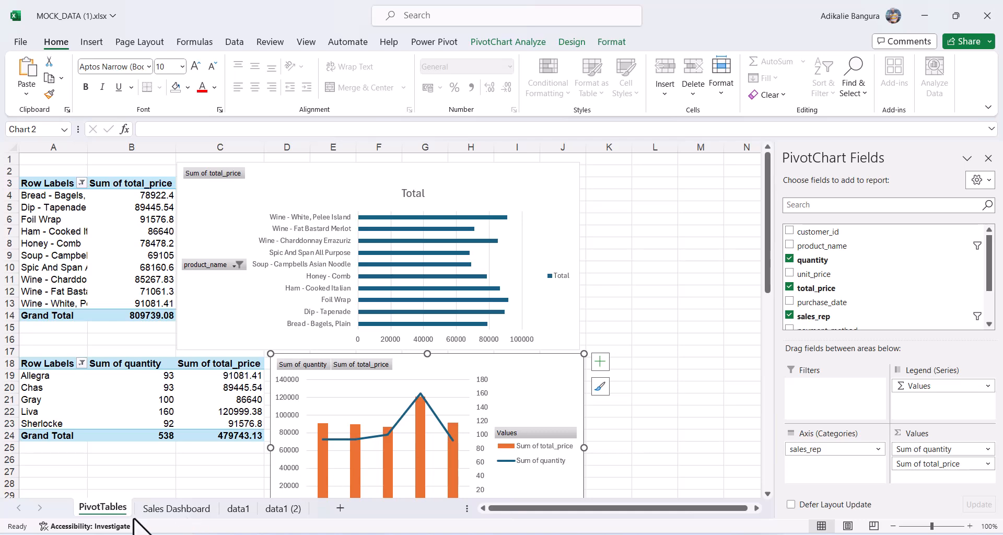
pyautogui.click(167, 508)
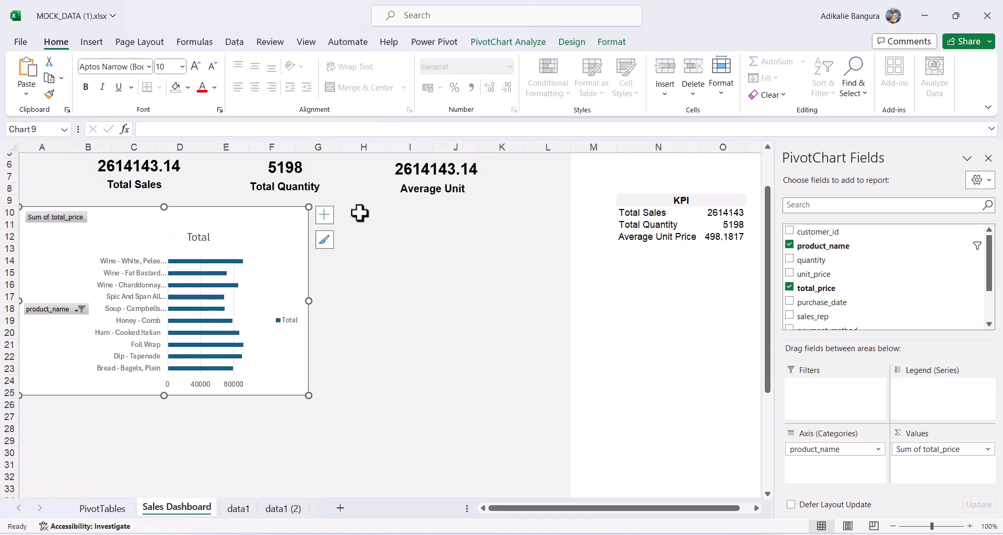
pyautogui.click(361, 213)
pyautogui.hotkey('ctrl', 'v')
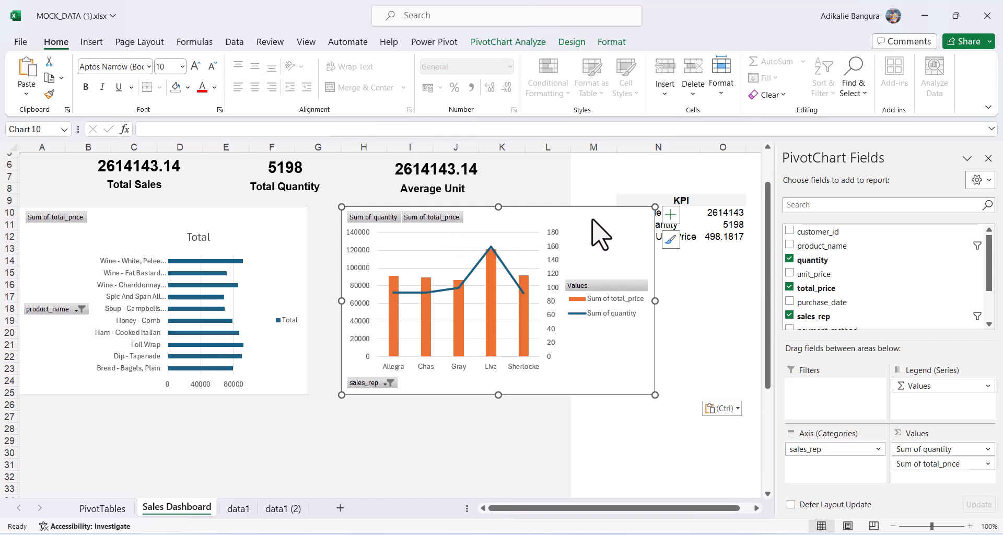
pyautogui.moveTo(604, 229); pyautogui.dragTo(570, 218)
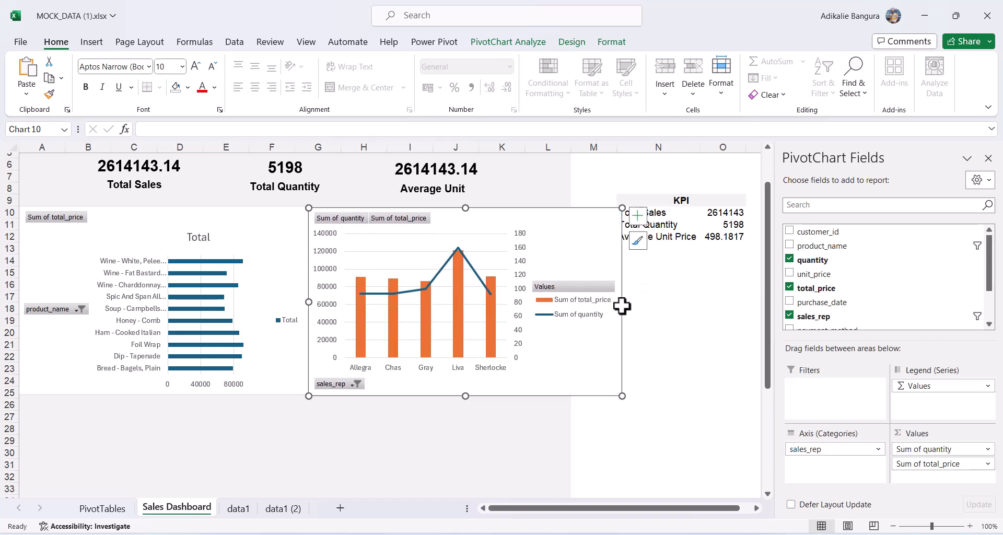
pyautogui.moveTo(622, 303); pyautogui.dragTo(571, 302)
pyautogui.click(588, 310)
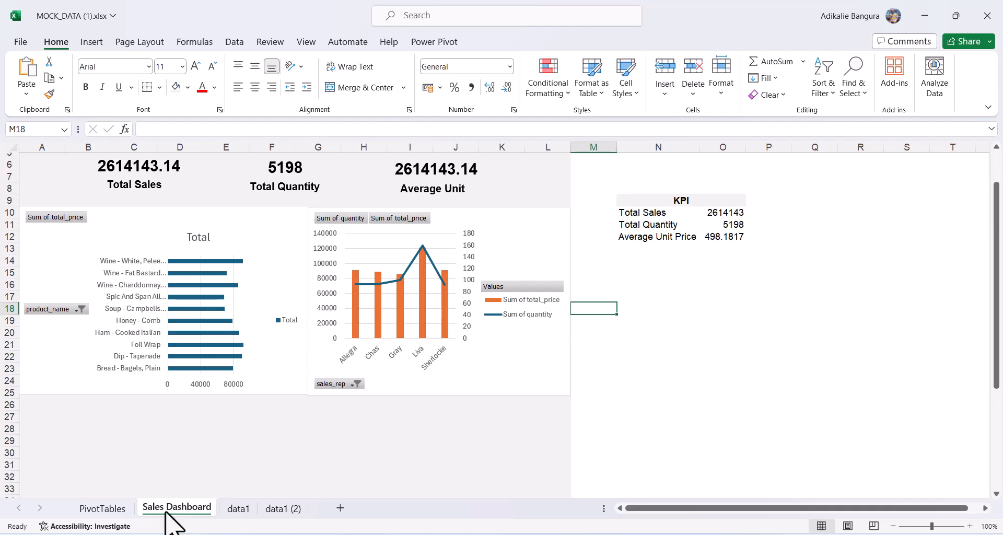
# Paste the order-status treemap and payment-method pie chart together onto the dashboard at A28.
pyautogui.click(103, 508)
pyautogui.scroll(-10, 533, 358)
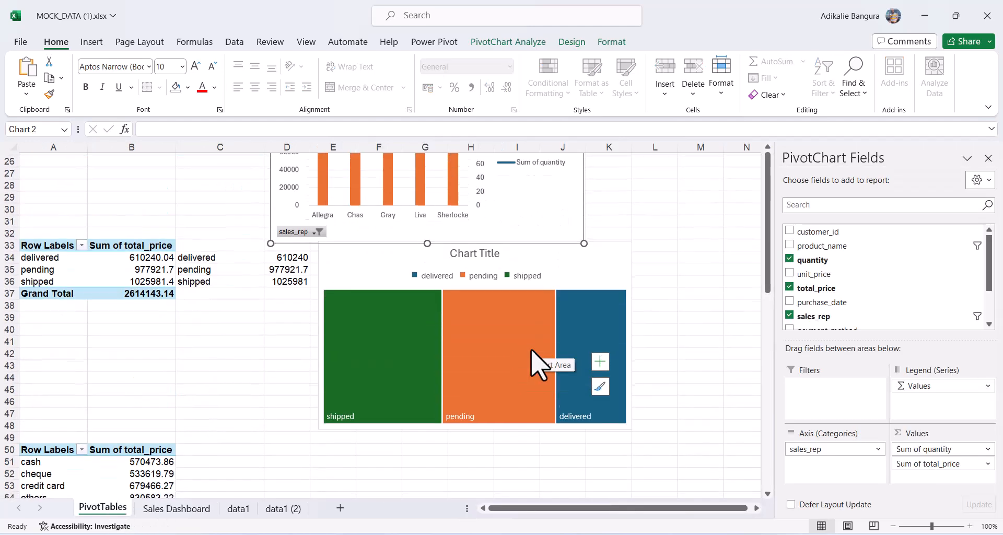
pyautogui.click(592, 220)
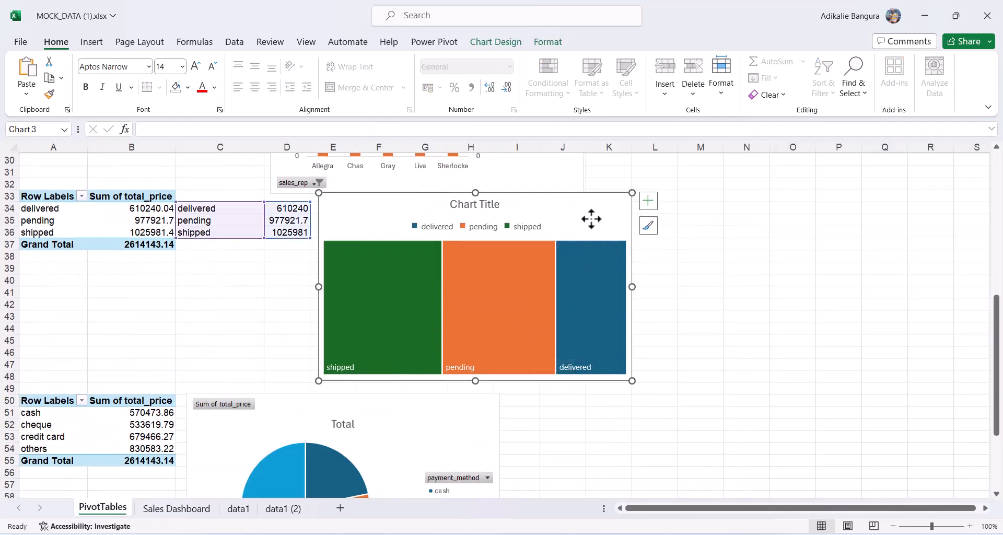
pyautogui.keyDown('ctrl'); pyautogui.click(451, 426); pyautogui.keyUp('ctrl')
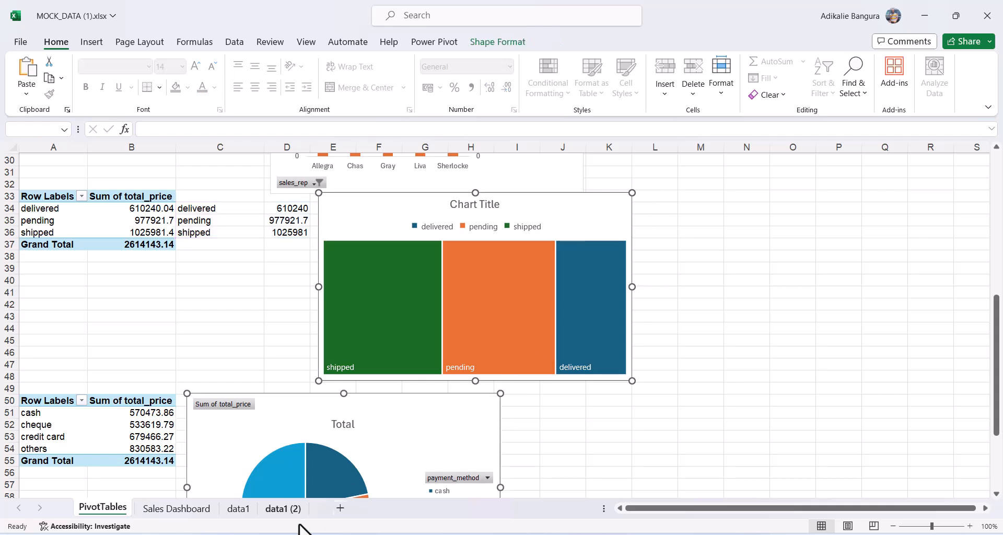
pyautogui.click(186, 509)
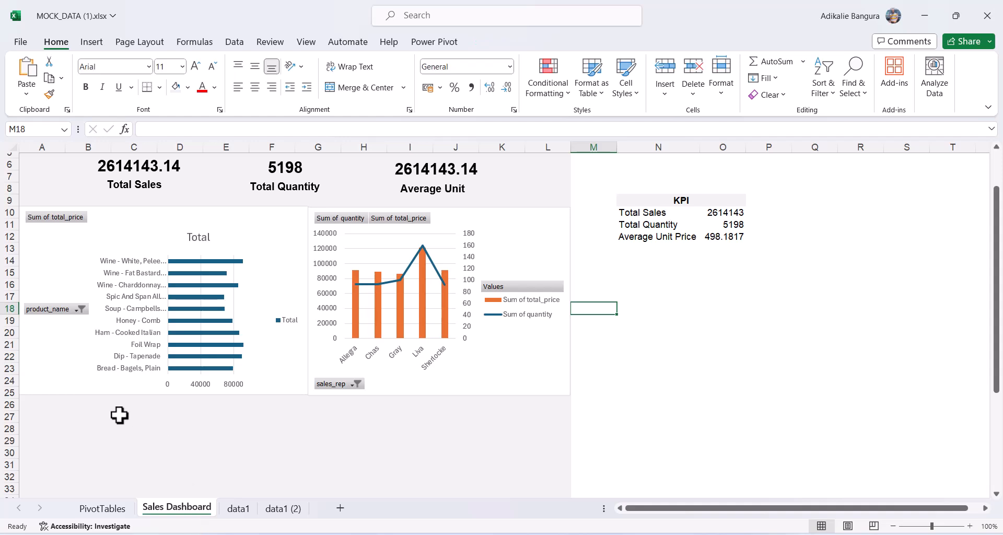
pyautogui.click(40, 424)
pyautogui.hotkey('ctrl', 'v')
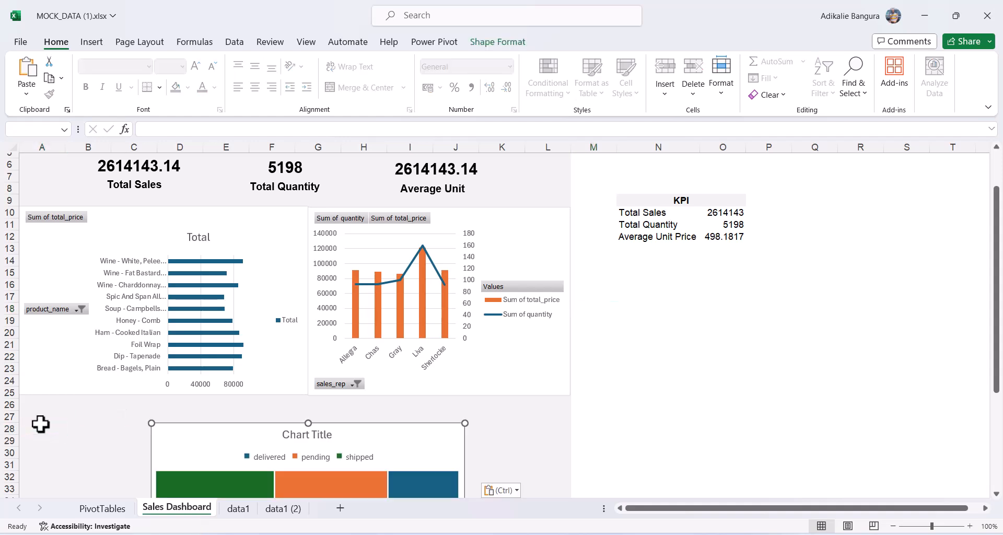
pyautogui.scroll(-6, 460, 441)
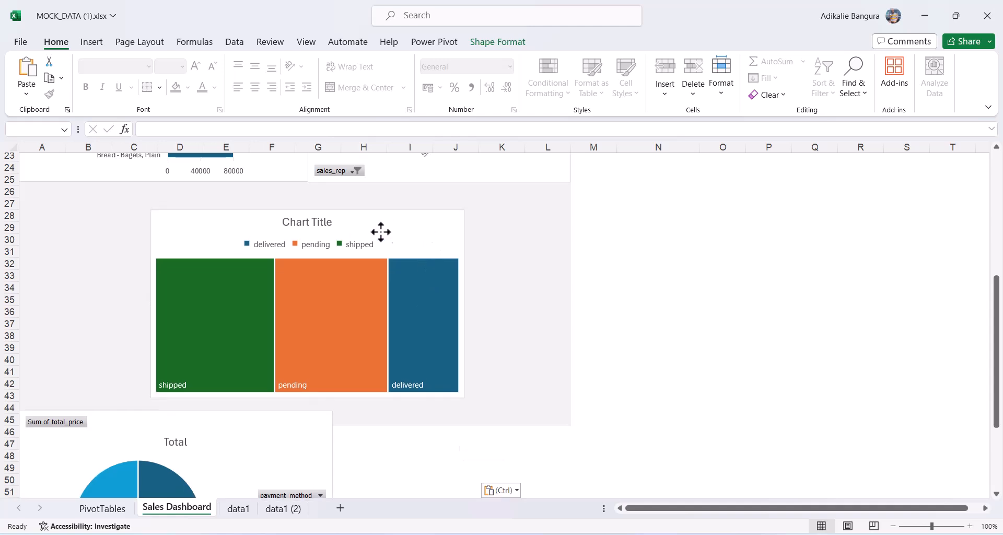
# Move the treemap under the bar chart and the pie chart beside it, ending at the banner's edge.
pyautogui.click(531, 240)
pyautogui.click(426, 223)
pyautogui.moveTo(424, 221)
pyautogui.mouseDown()
pyautogui.moveTo(319, 226)
pyautogui.moveTo(288, 208)
pyautogui.mouseUp()
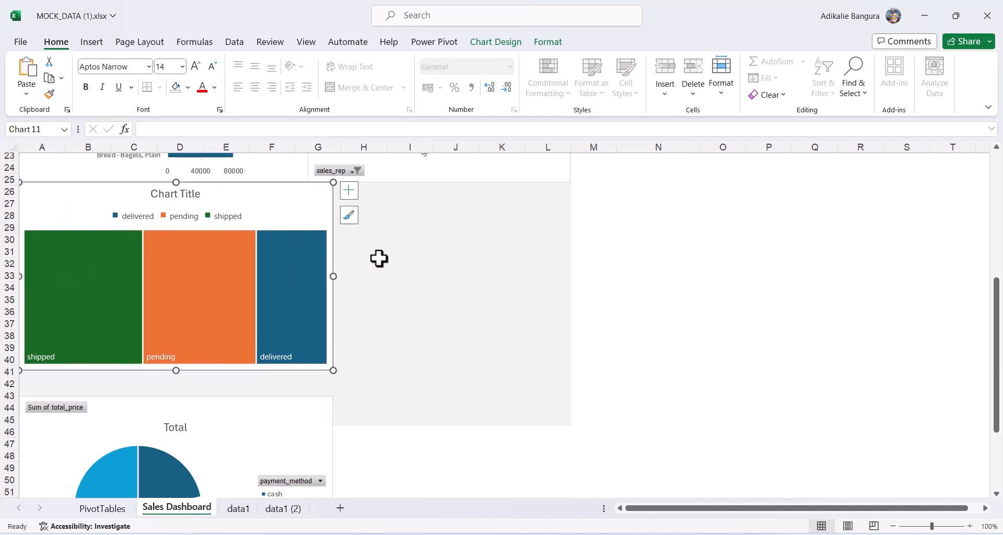
pyautogui.moveTo(246, 456); pyautogui.dragTo(555, 242)
pyautogui.moveTo(645, 276); pyautogui.dragTo(569, 290)
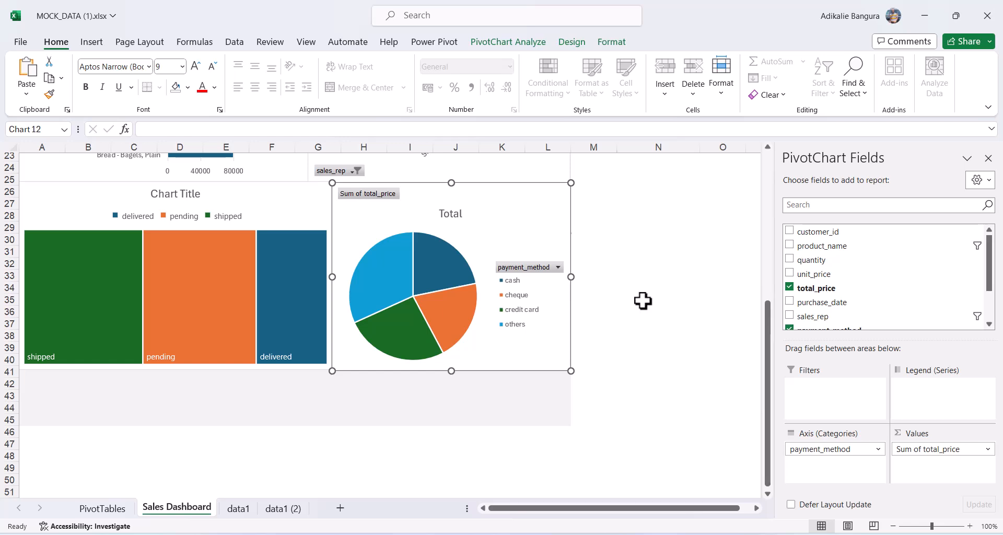
pyautogui.click(646, 299)
# Narrow the treemap to match the bar chart above and check the empty rows 43–47 below.
pyautogui.click(296, 200)
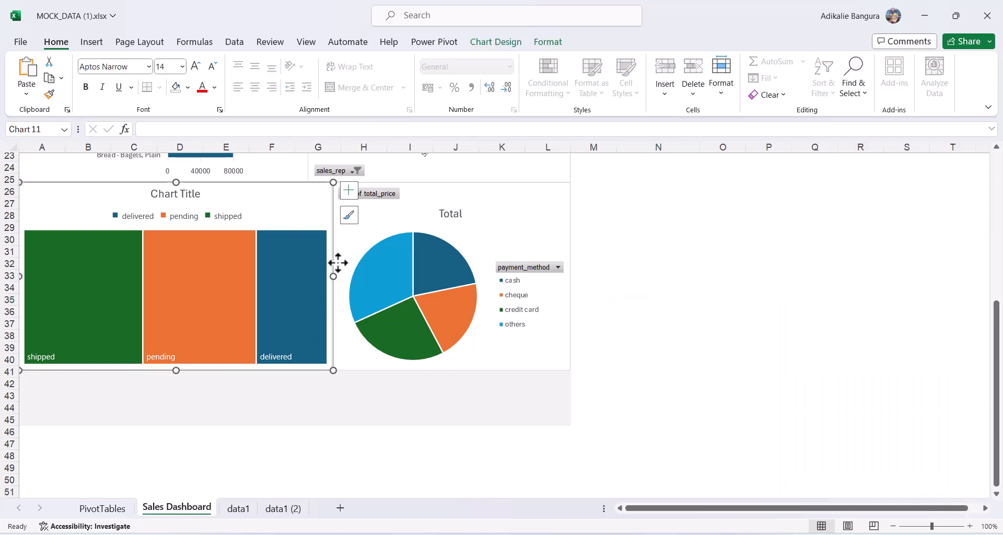
pyautogui.moveTo(333, 276); pyautogui.dragTo(307, 279)
pyautogui.click(341, 287)
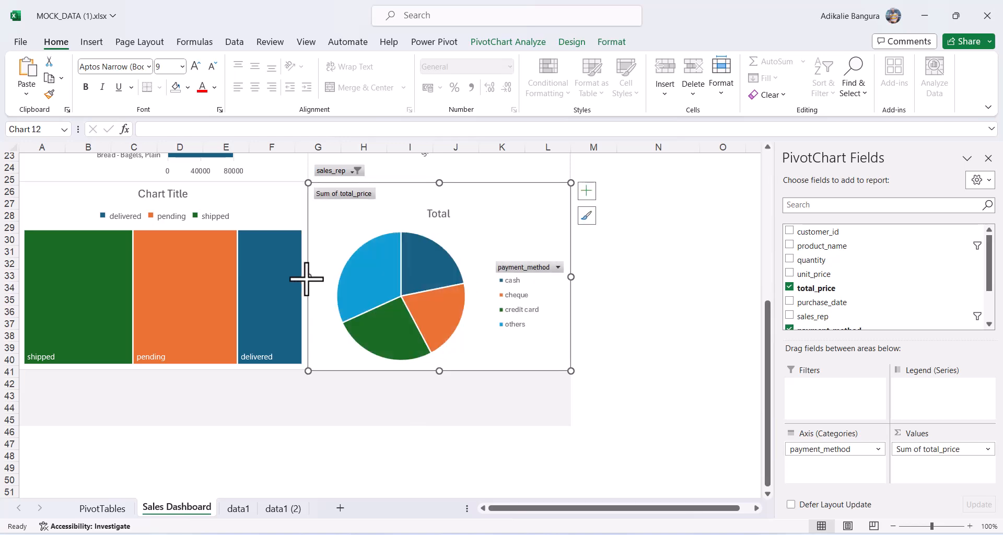
pyautogui.click(437, 407)
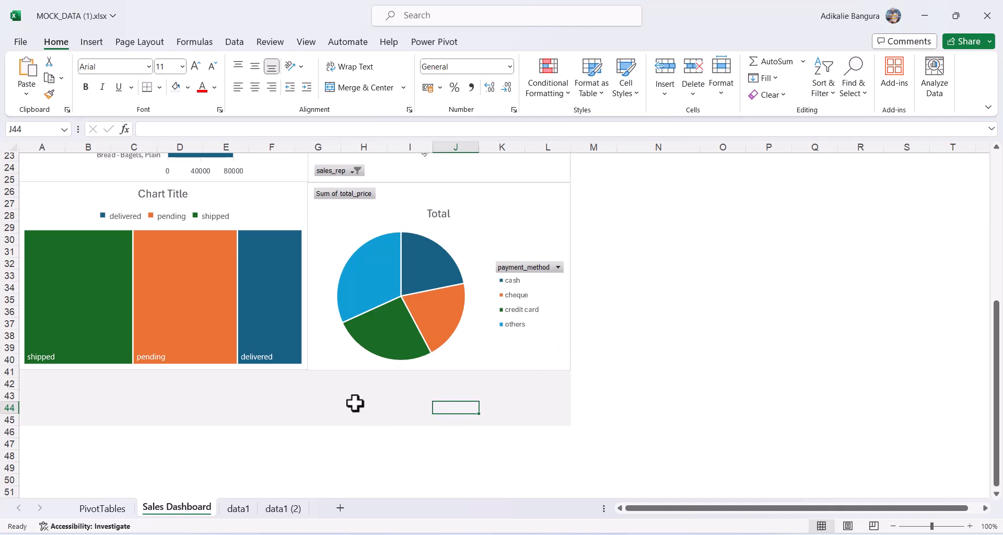
pyautogui.moveTo(7, 396); pyautogui.dragTo(4, 442)
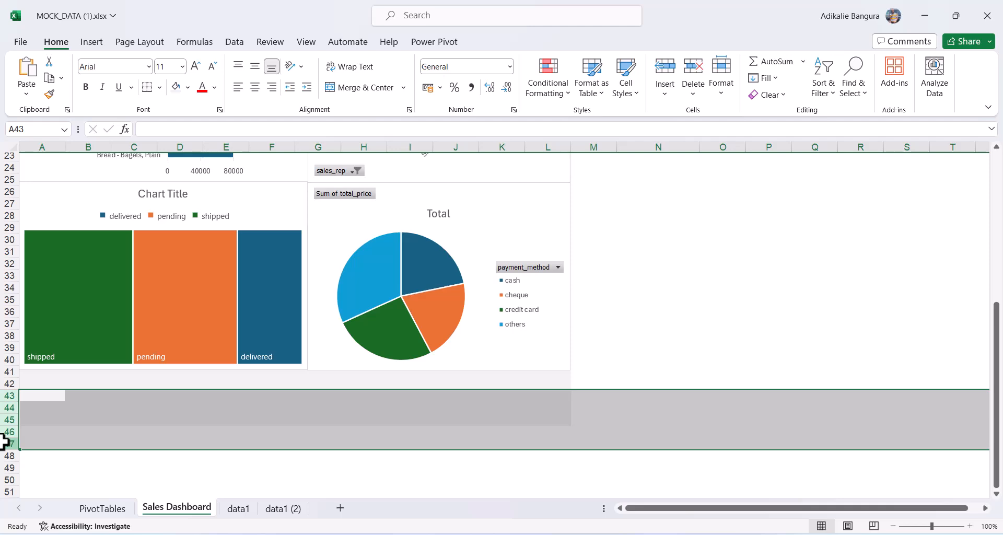
pyautogui.click(349, 454)
# Replace the product bar chart's 'Total' title with 'Top 10 Sales Person'.
pyautogui.scroll(1, 349, 453)
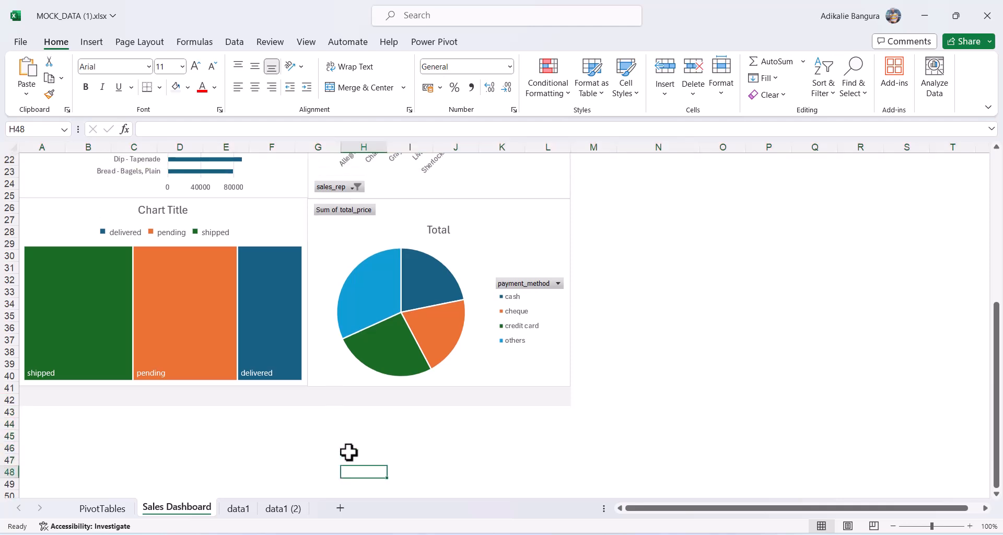
pyautogui.scroll(7, 349, 453)
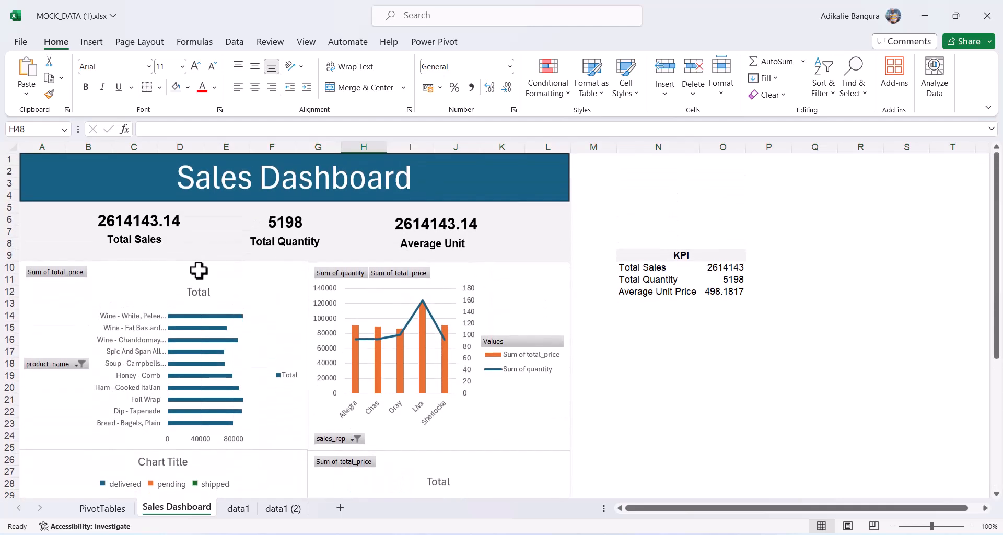
pyautogui.doubleClick(203, 291)
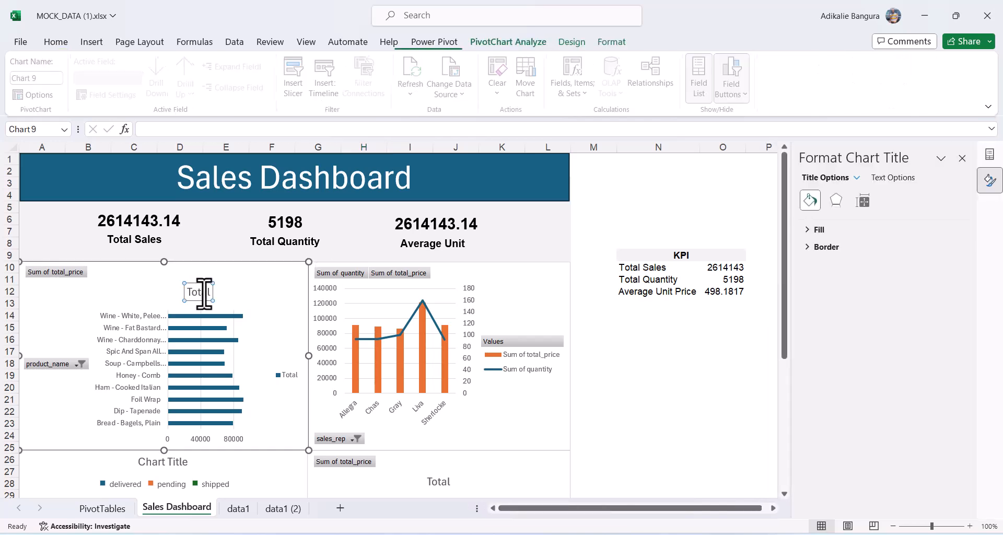
pyautogui.click(203, 292)
pyautogui.doubleClick(204, 291)
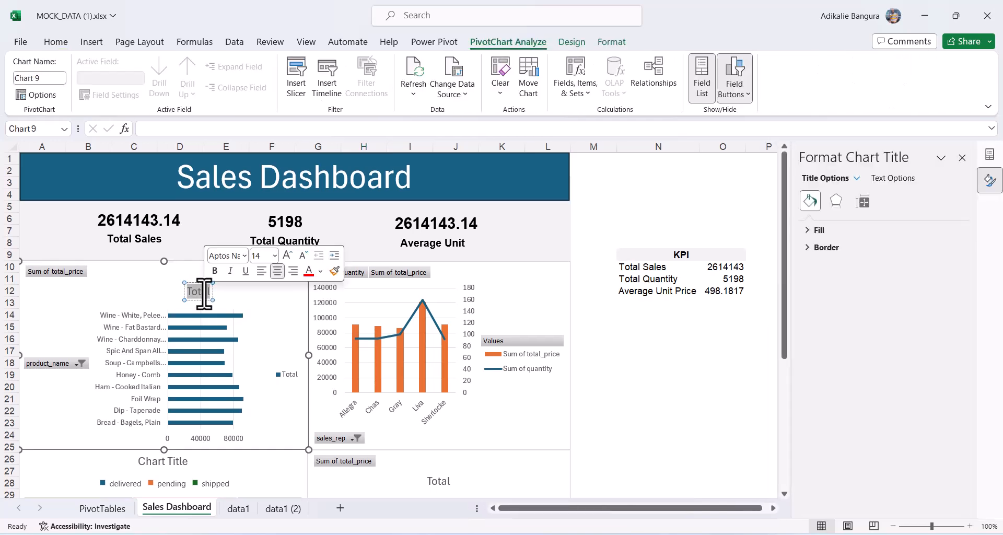
pyautogui.write('To')
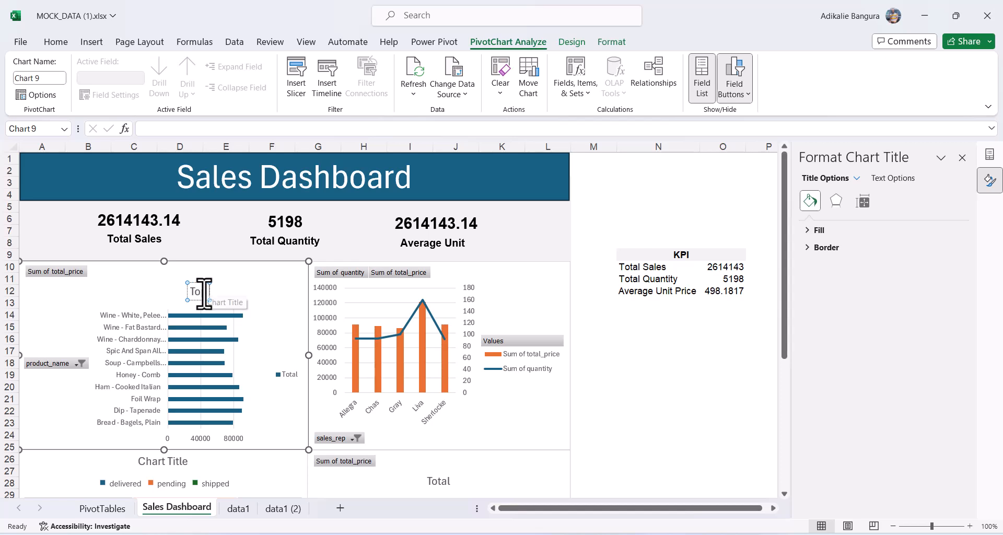
pyautogui.write('p 10 Sales P')
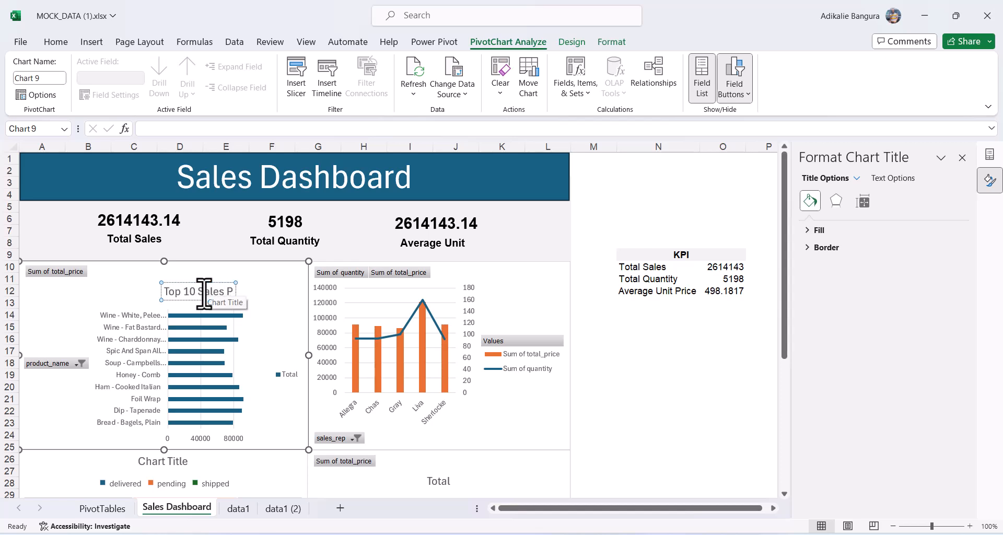
pyautogui.write('erson')
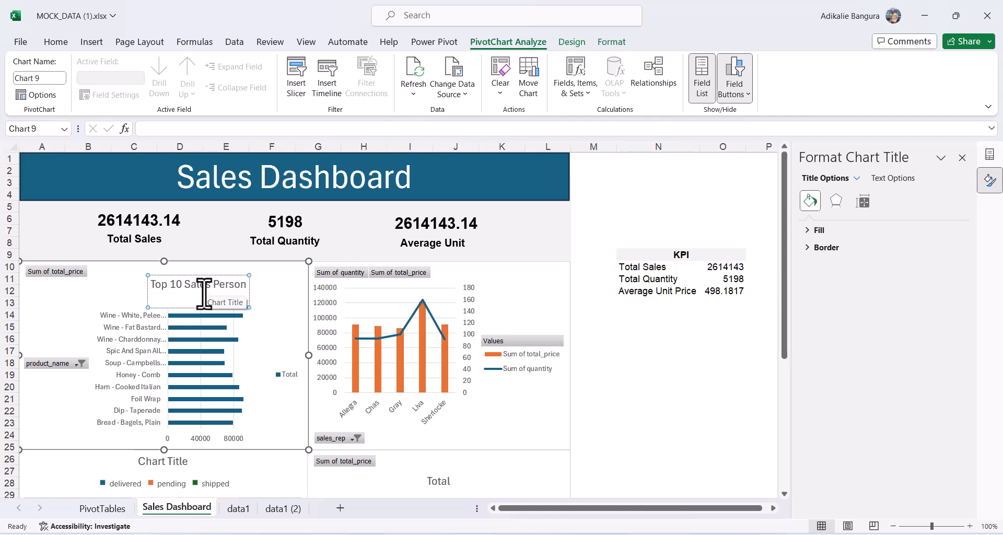
pyautogui.click(269, 306)
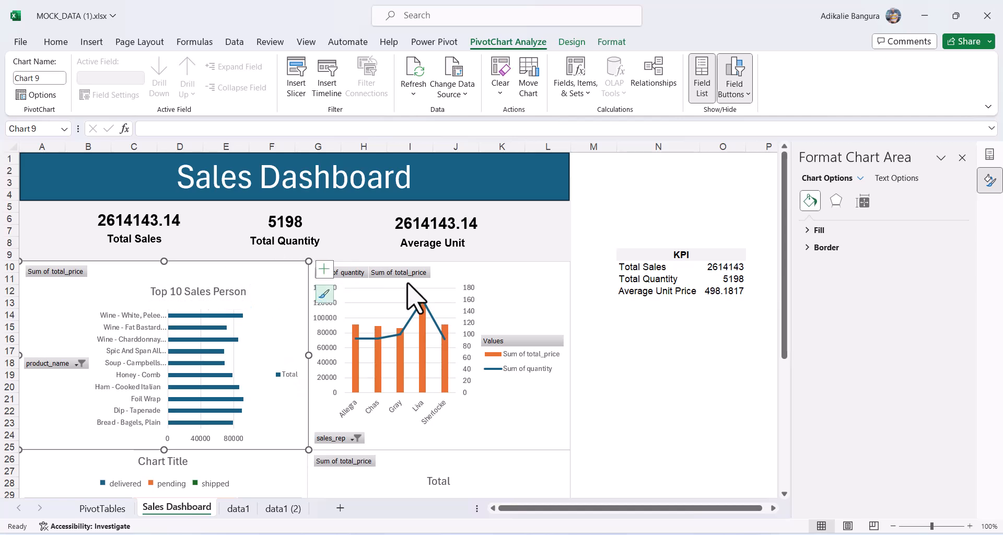
# Add the chart title 'Top 5 Sales Person by Sales and Product' to the combo chart.
pyautogui.click(524, 293)
pyautogui.click(588, 275)
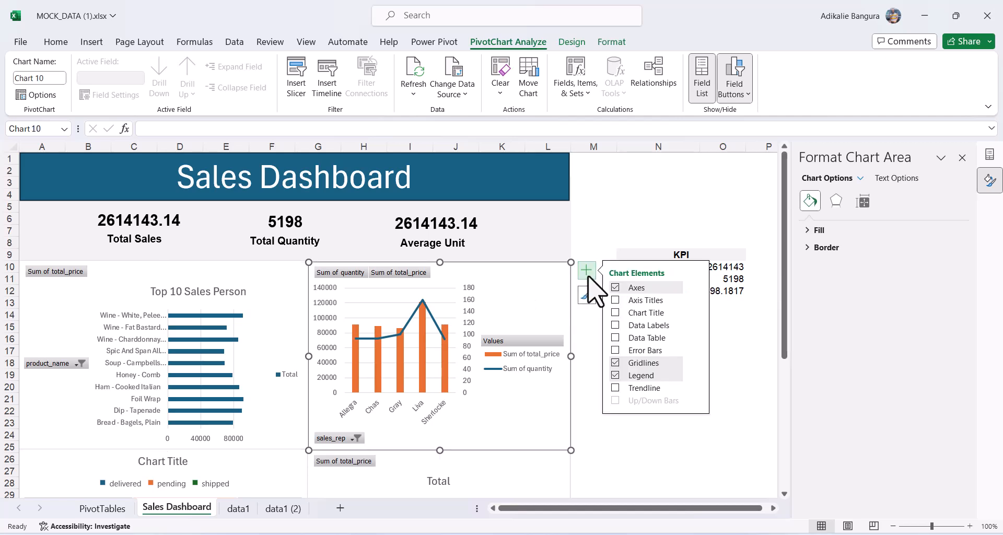
pyautogui.click(617, 312)
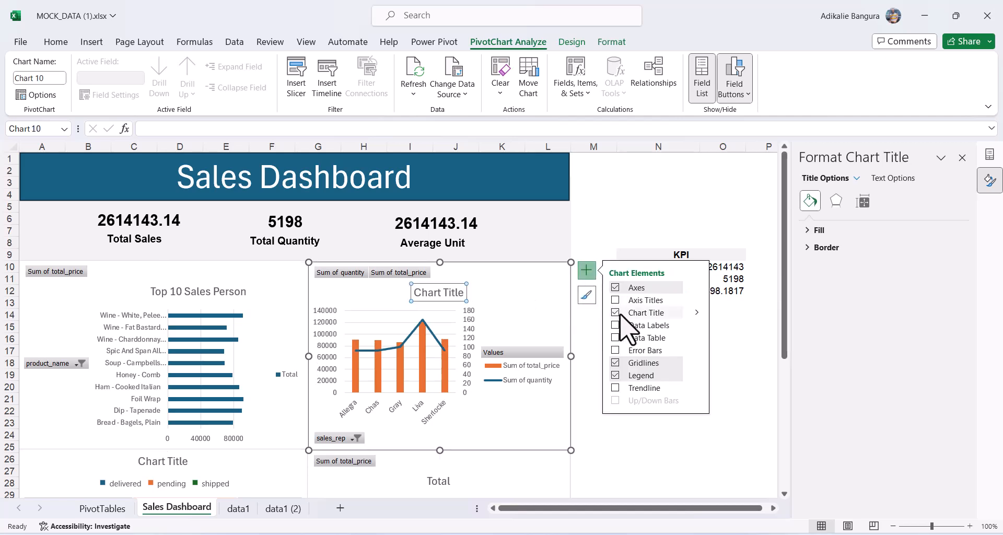
pyautogui.tripleClick(438, 298)
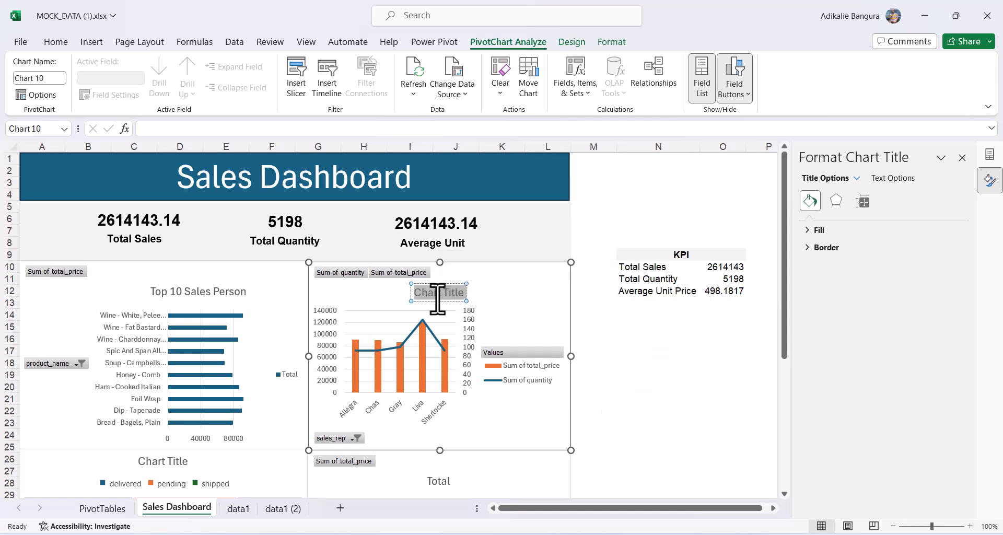
pyautogui.press('BackSpace')
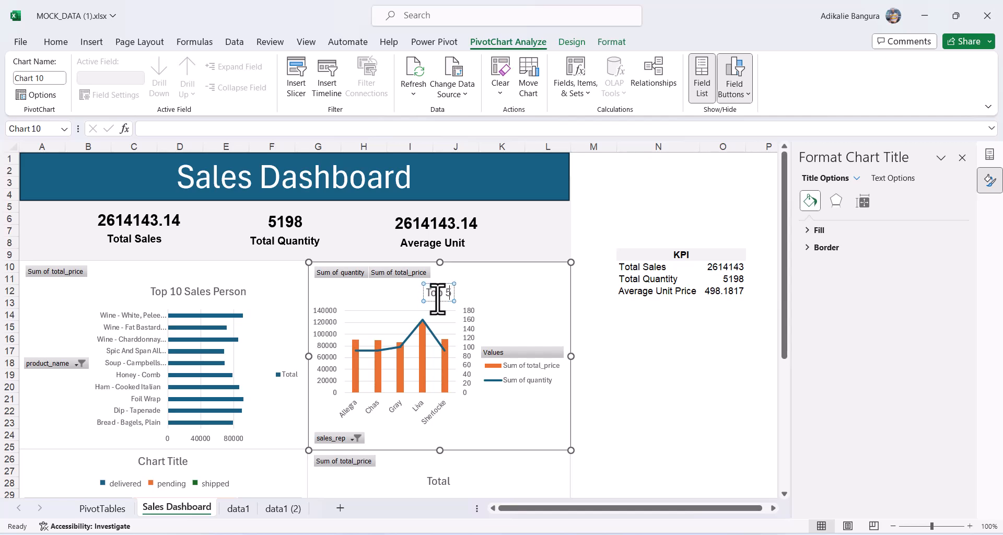
pyautogui.write('Top 5 Sales Person')
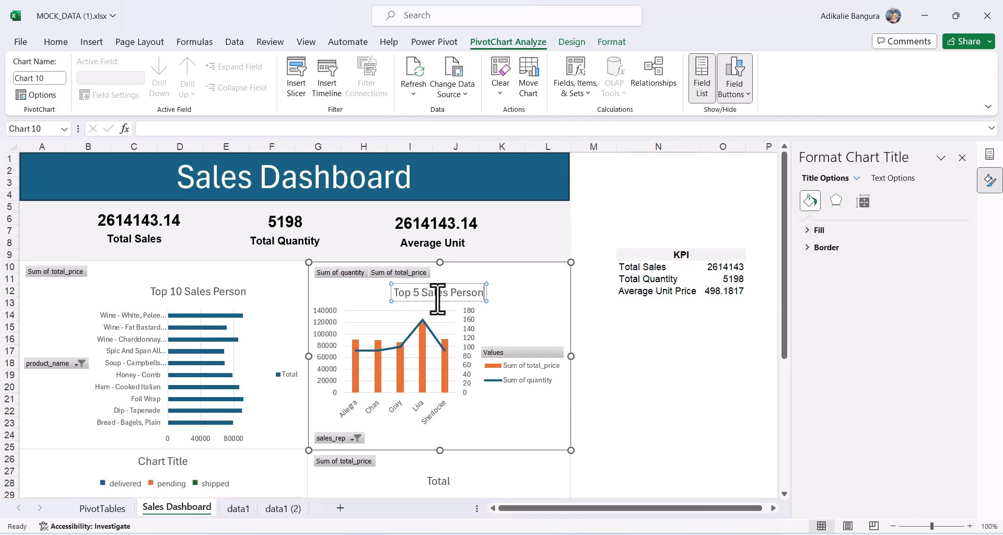
pyautogui.write(' by Sales and')
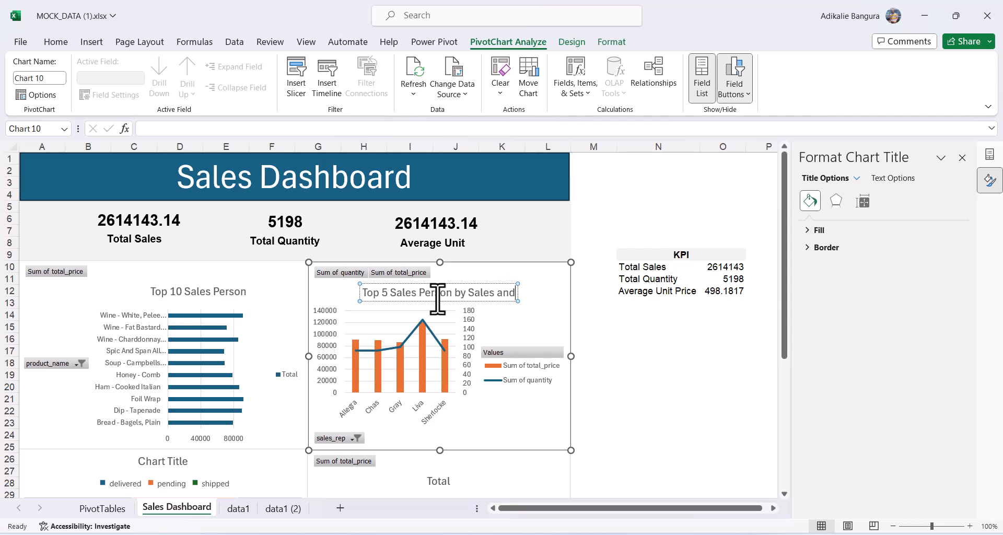
pyautogui.write(' Pr')
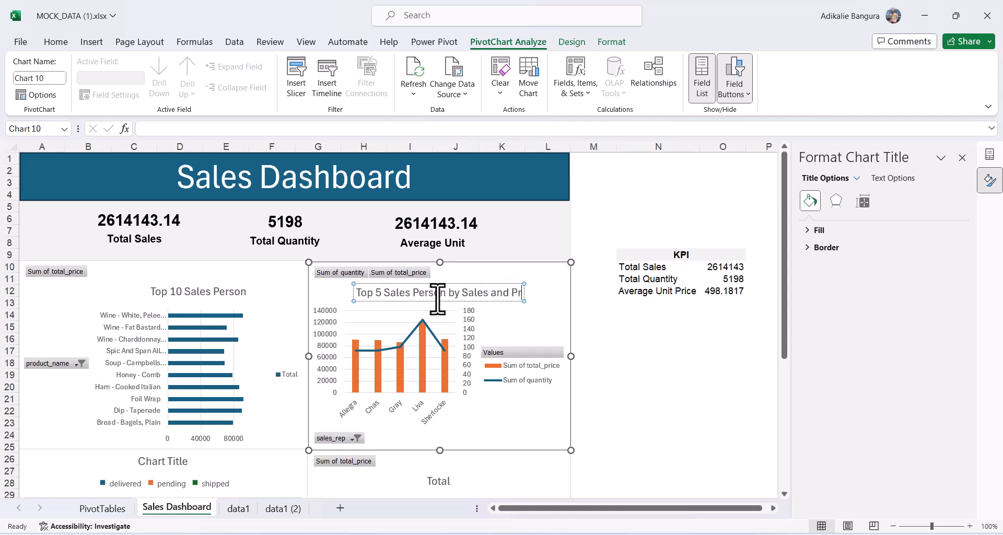
pyautogui.write('oduct')
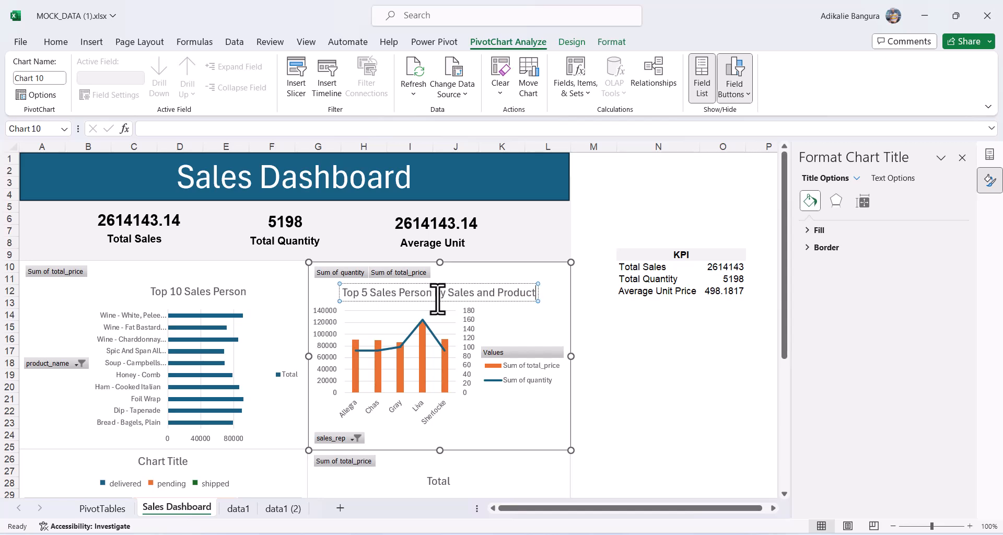
# Correct the bar chart title to read 'Top 10 Product by Sales'.
pyautogui.click(222, 306)
pyautogui.click(204, 294)
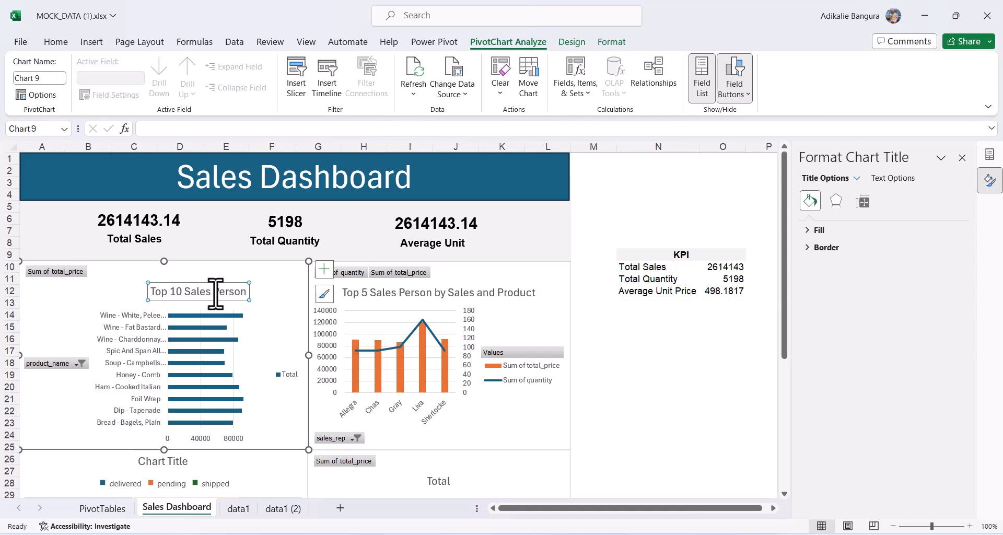
pyautogui.tripleClick(187, 294)
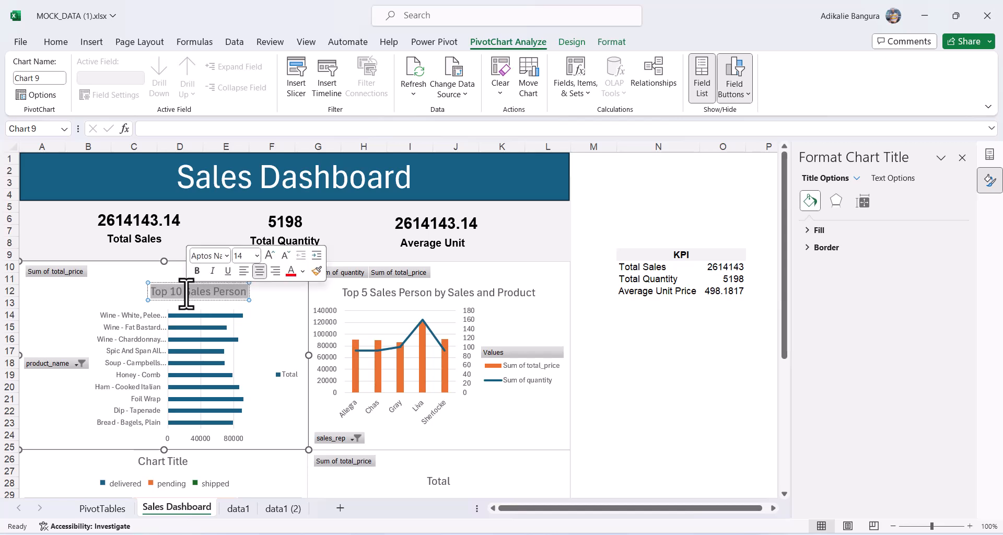
pyautogui.click(187, 293)
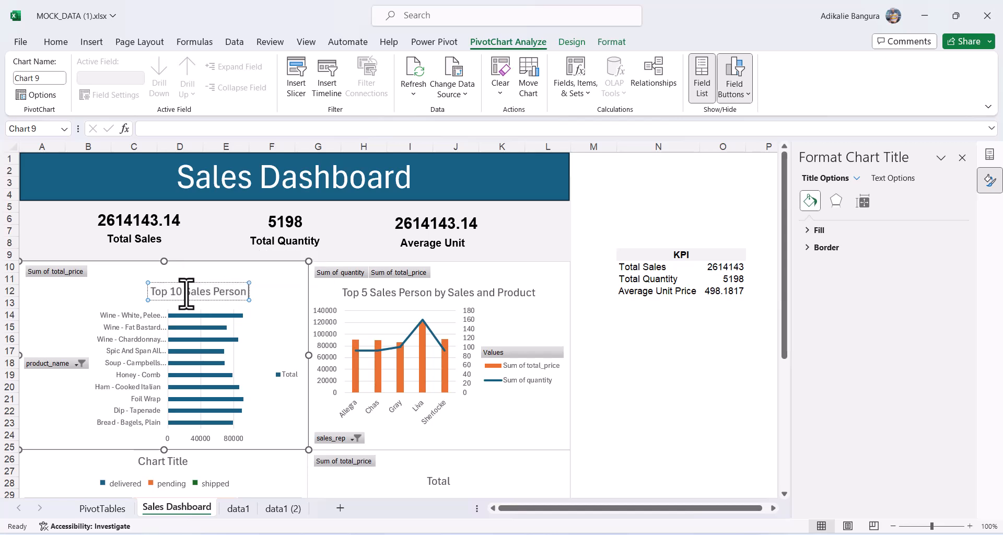
pyautogui.hotkey('ctrl', 'shift', 'Left')
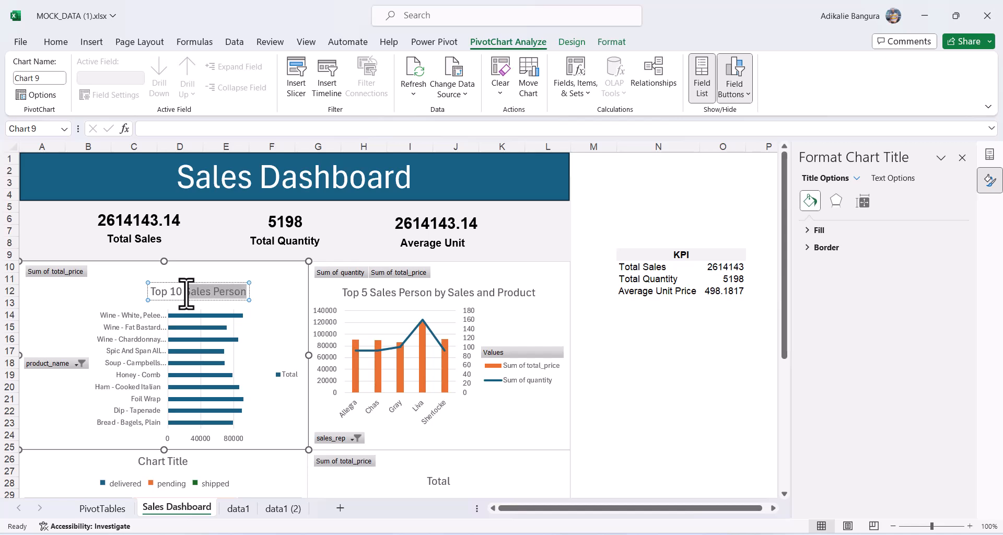
pyautogui.write('Product by Sales')
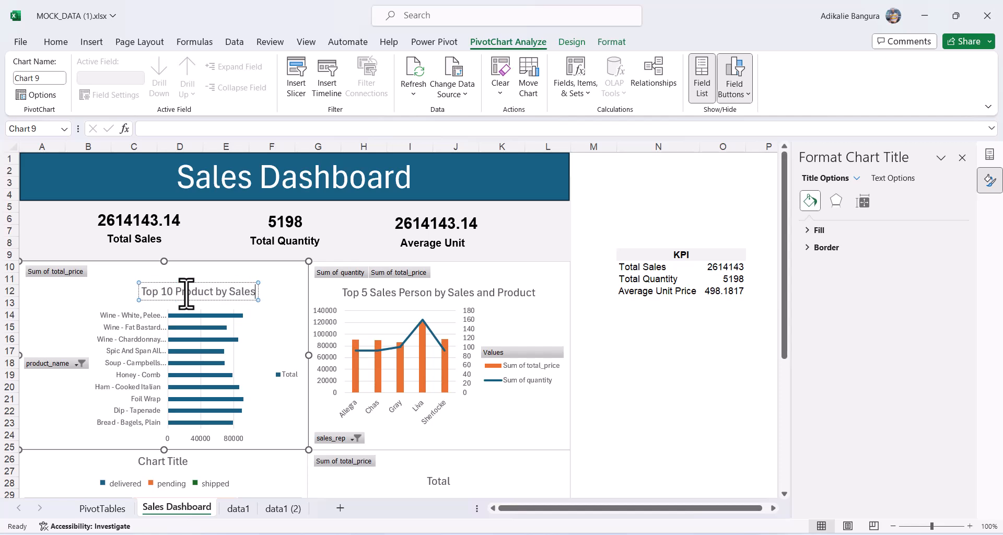
pyautogui.click(282, 337)
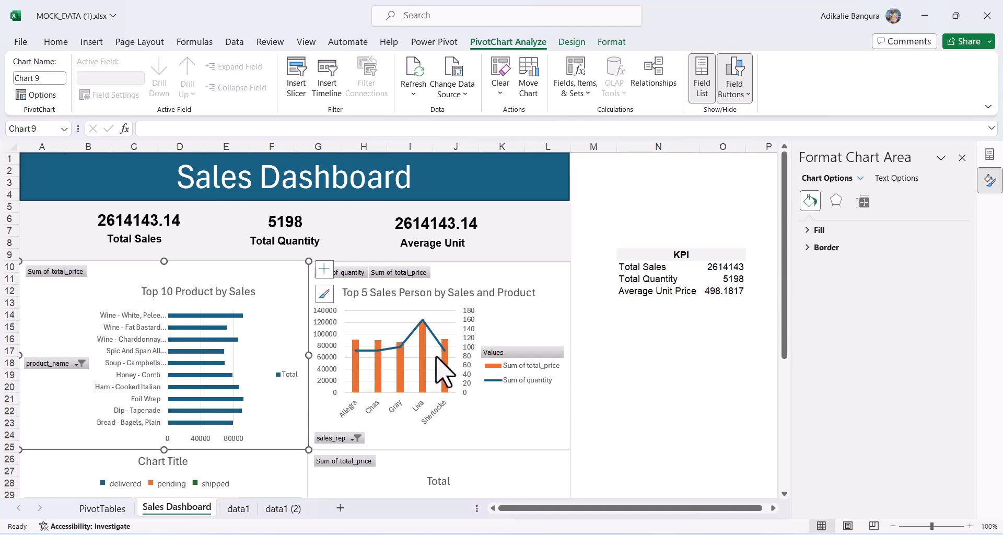
# Title the treemap 'Delivery Status'.
pyautogui.scroll(-5, 443, 370)
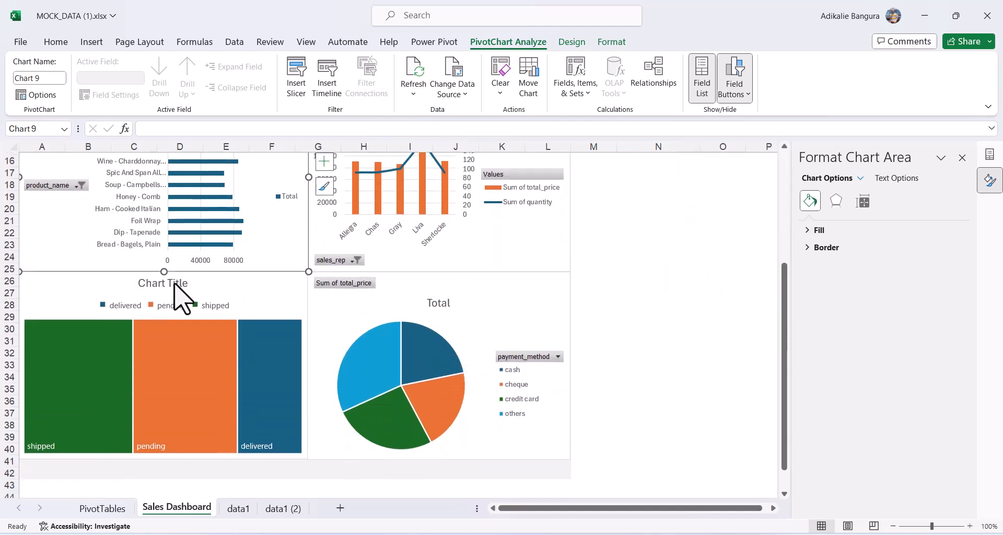
pyautogui.click(170, 286)
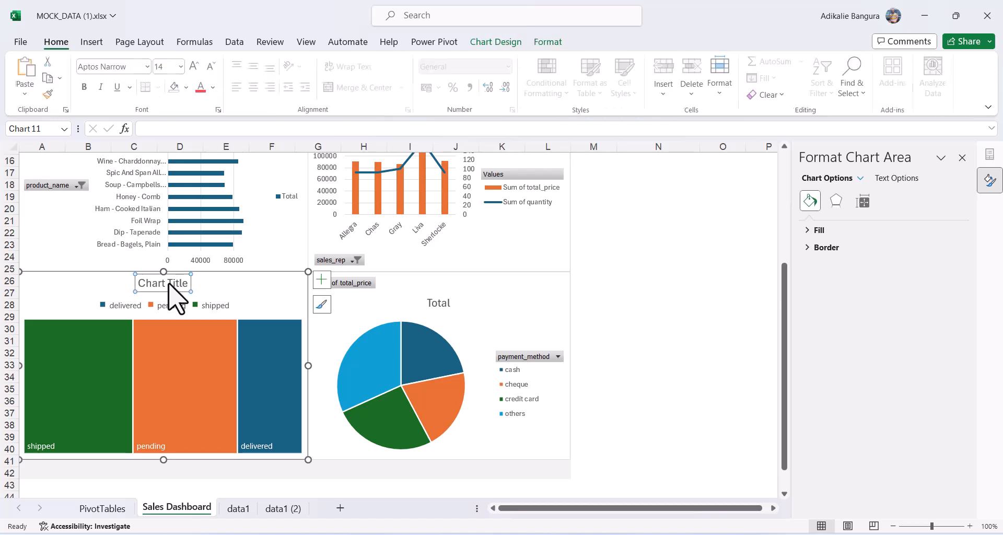
pyautogui.doubleClick(169, 285)
pyautogui.write('Deliver')
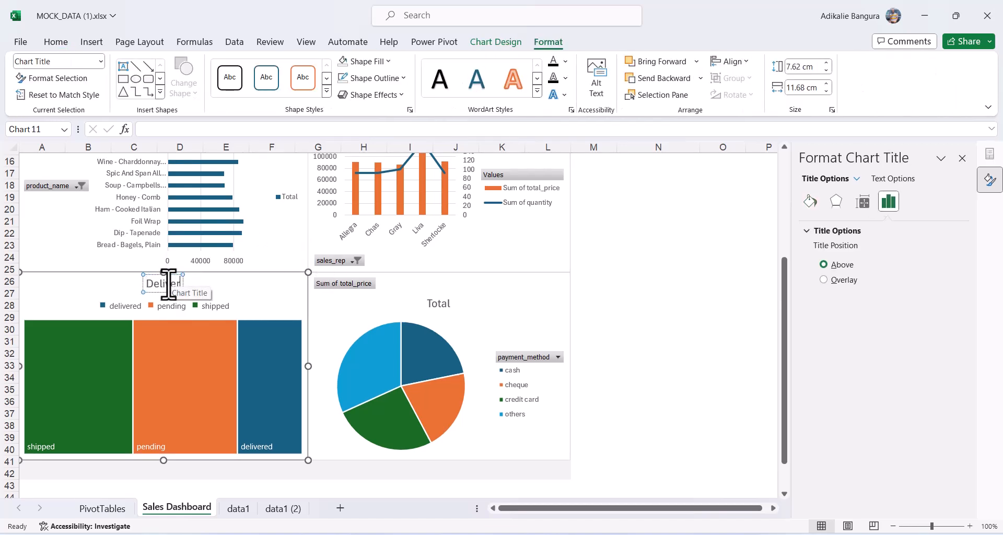
pyautogui.write('y Status')
# Replace the pie chart's 'Total' title with 'Payment Method'.
pyautogui.click(439, 305)
pyautogui.doubleClick(439, 304)
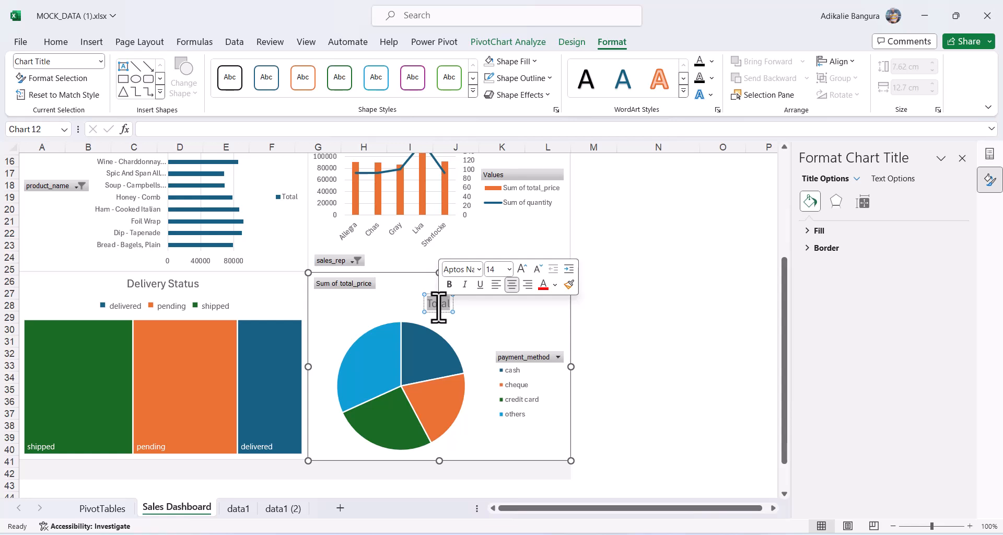
pyautogui.press('Delete')
pyautogui.write('Payment Methopd]]')
pyautogui.press('BackSpace')
pyautogui.press('BackSpace')
pyautogui.press('BackSpace')
pyautogui.press('BackSpace')
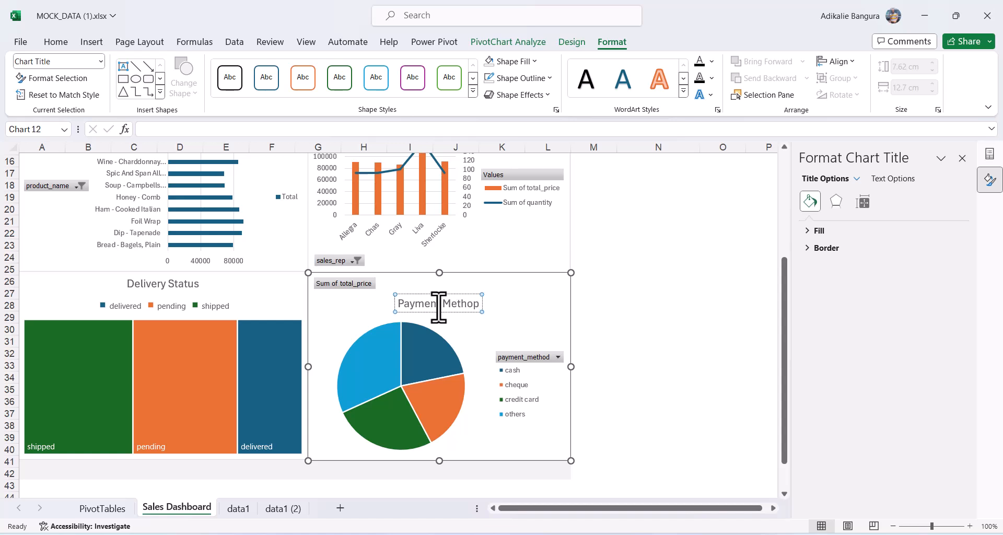
pyautogui.write('d')
pyautogui.click(665, 327)
pyautogui.scroll(5, 665, 327)
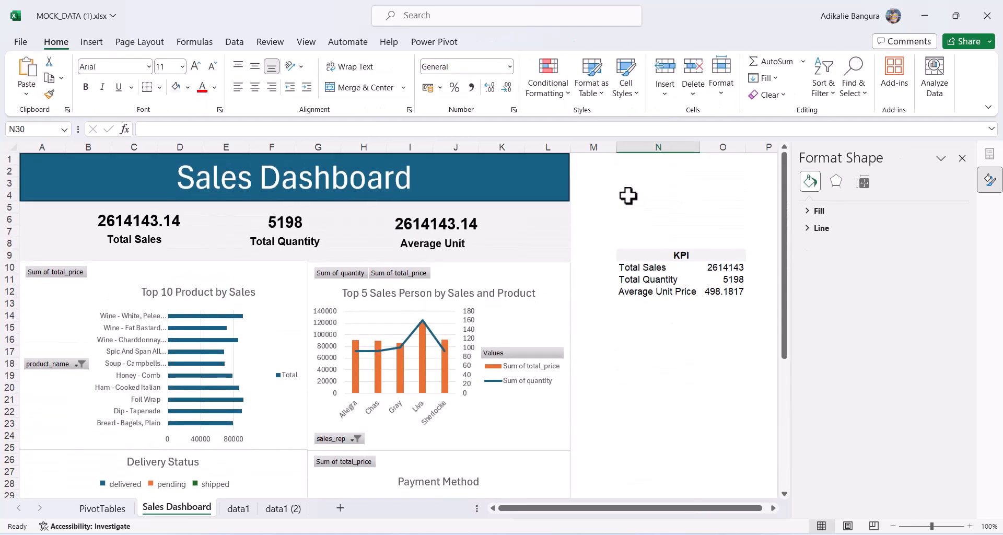
# Hide columns N and O containing the KPI helper table.
pyautogui.moveTo(627, 147); pyautogui.dragTo(735, 168)
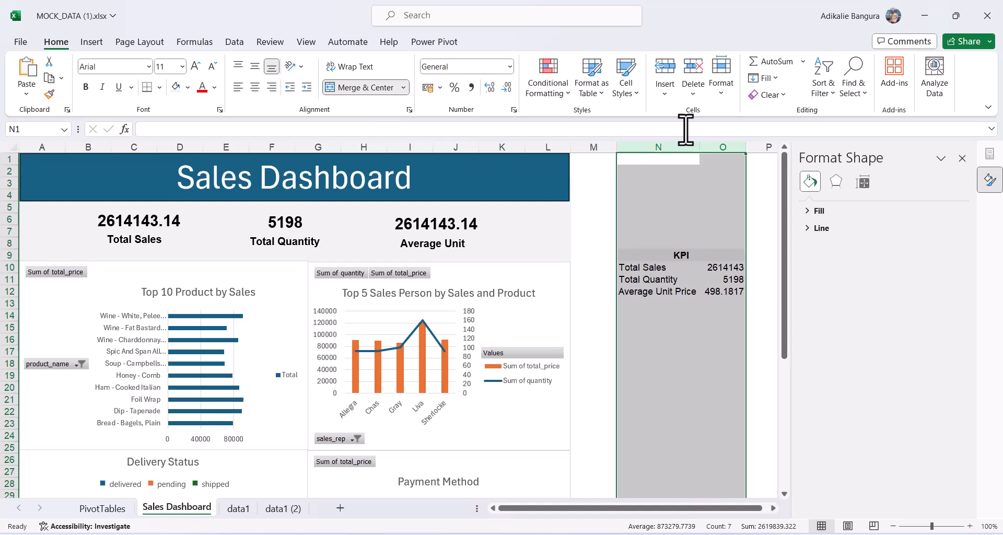
pyautogui.rightClick(673, 144)
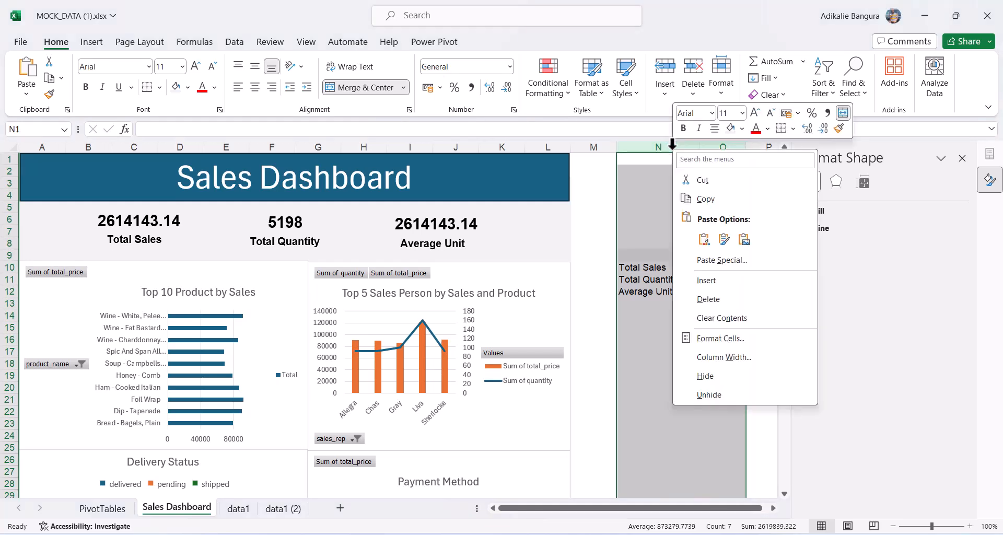
pyautogui.click(706, 377)
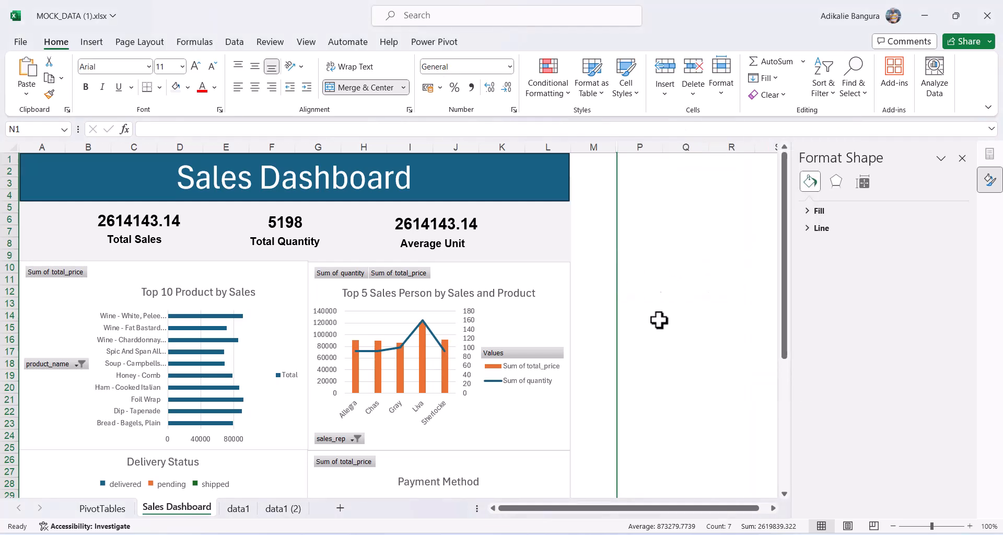
pyautogui.click(690, 278)
pyautogui.scroll(-4, 596, 367)
pyautogui.scroll(4, 597, 367)
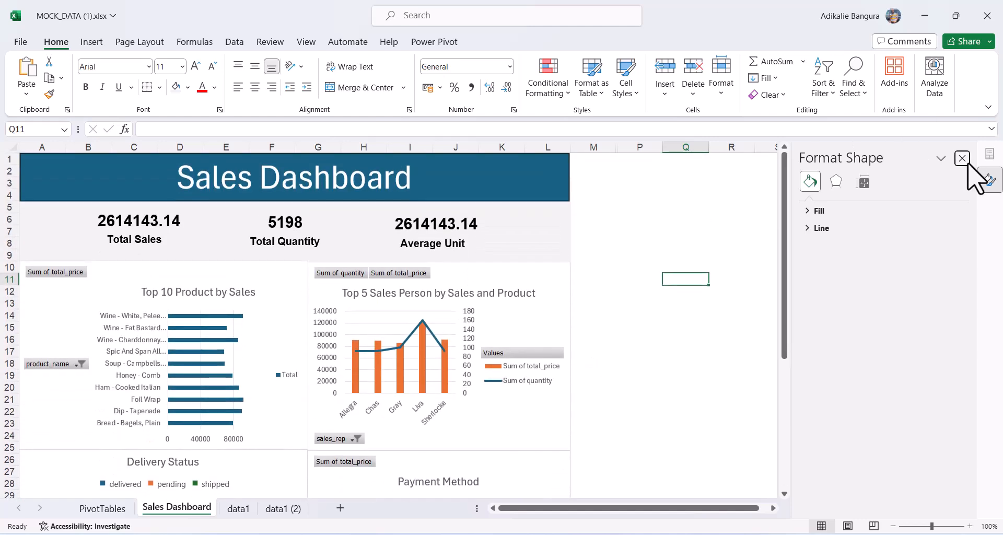
# Close the Format Shape pane.
pyautogui.click(962, 158)
pyautogui.scroll(-8, 774, 305)
pyautogui.scroll(7, 773, 304)
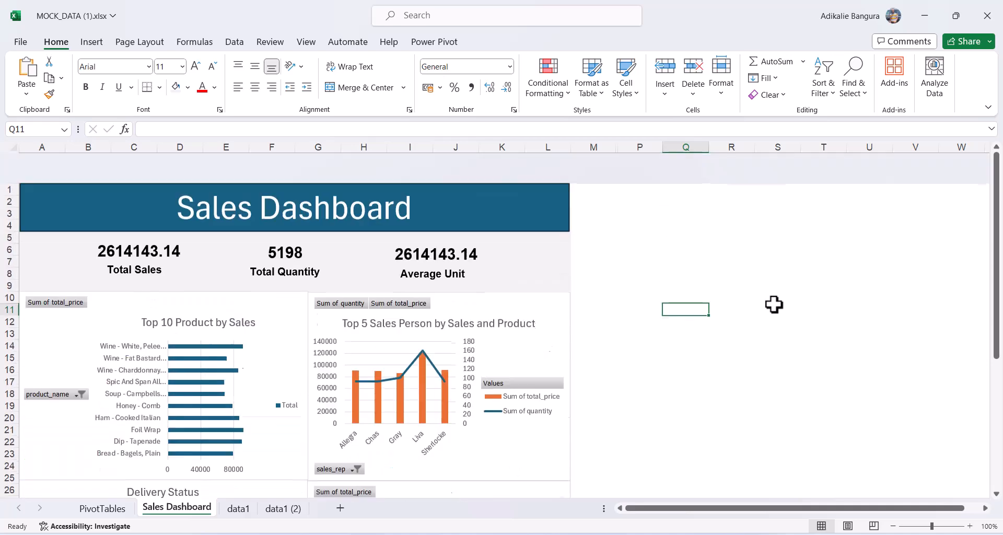
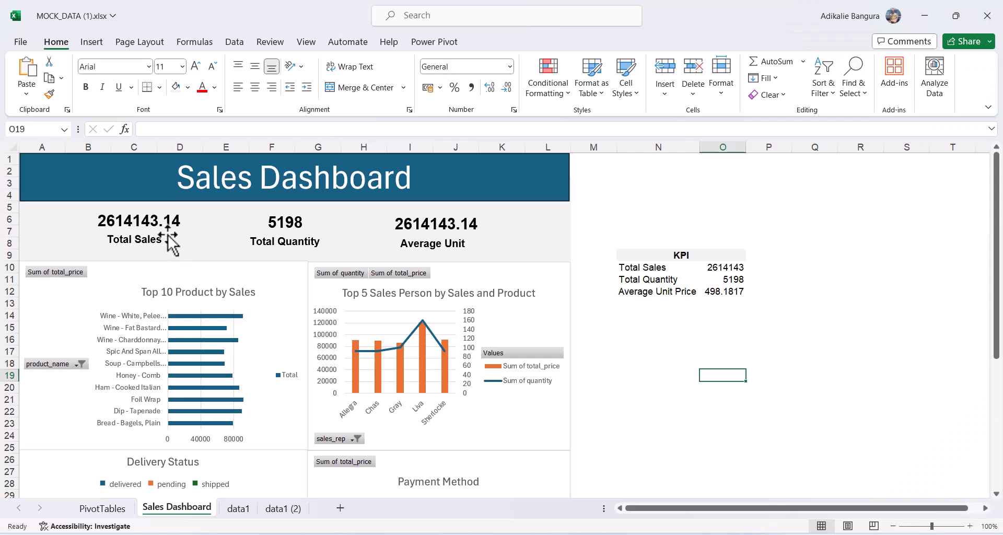
# Relabel N10 'Total Sales in Million' and give O10 the custom format 0.00,,"M" (2.61M).
pyautogui.click(657, 271)
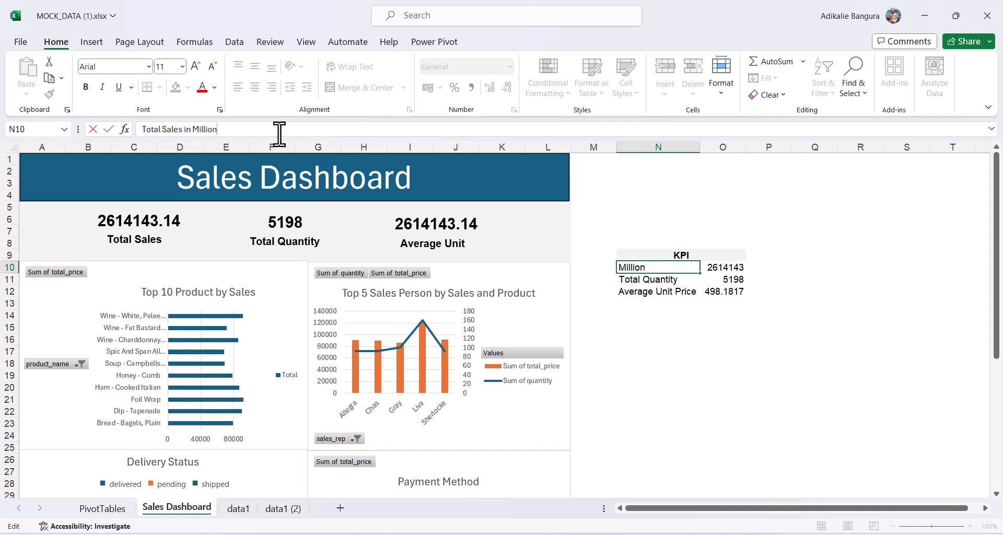
pyautogui.press('Return')
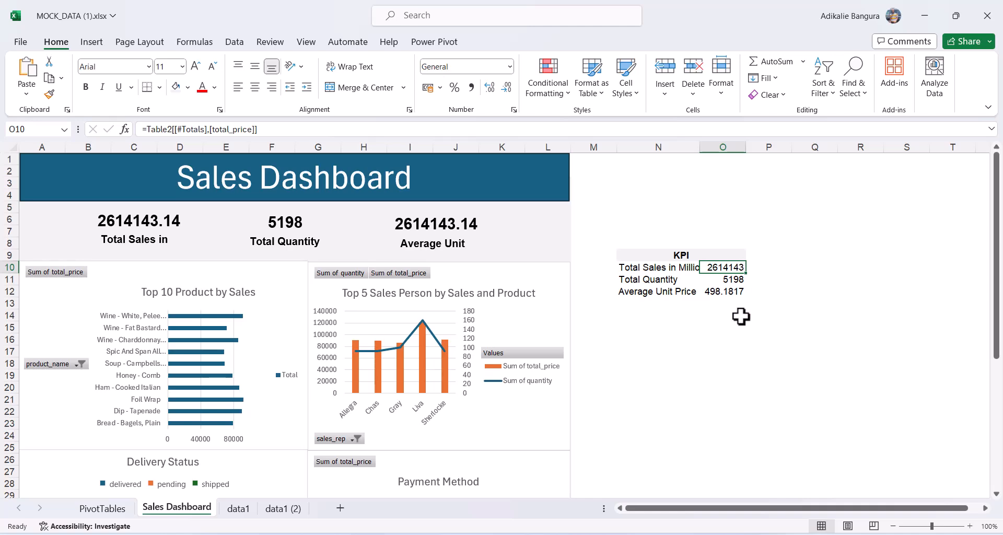
pyautogui.hotkey('ctrl', '1')
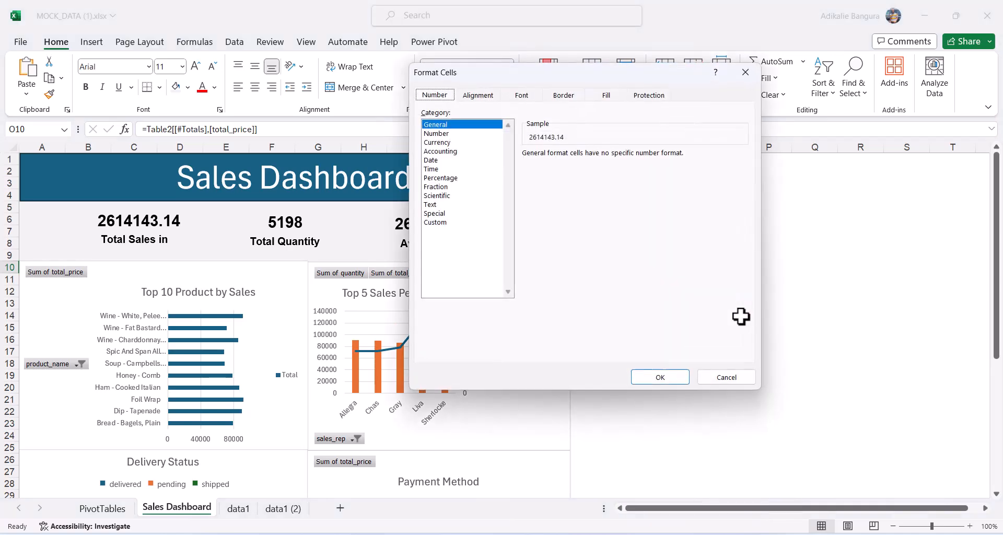
pyautogui.click(441, 223)
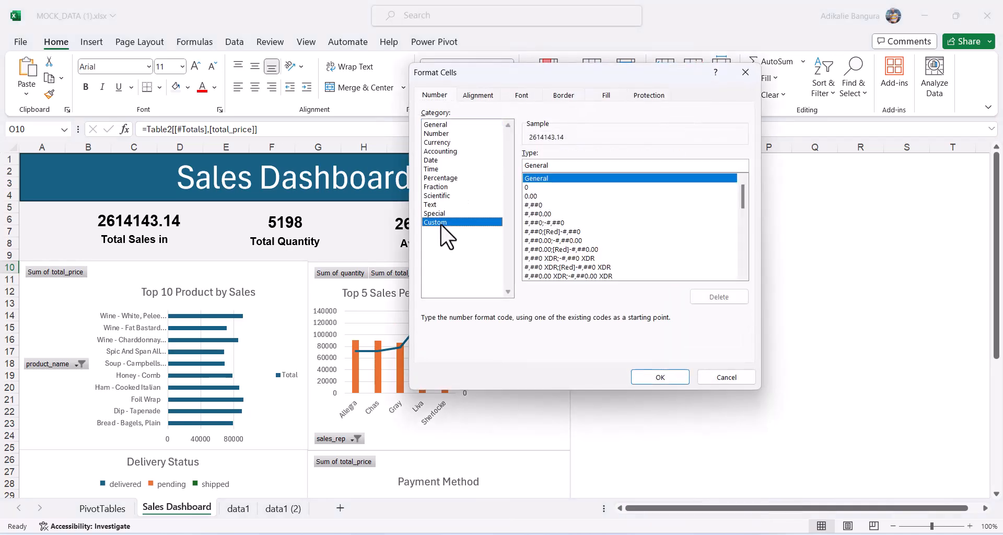
pyautogui.doubleClick(556, 166)
pyautogui.write('0.')
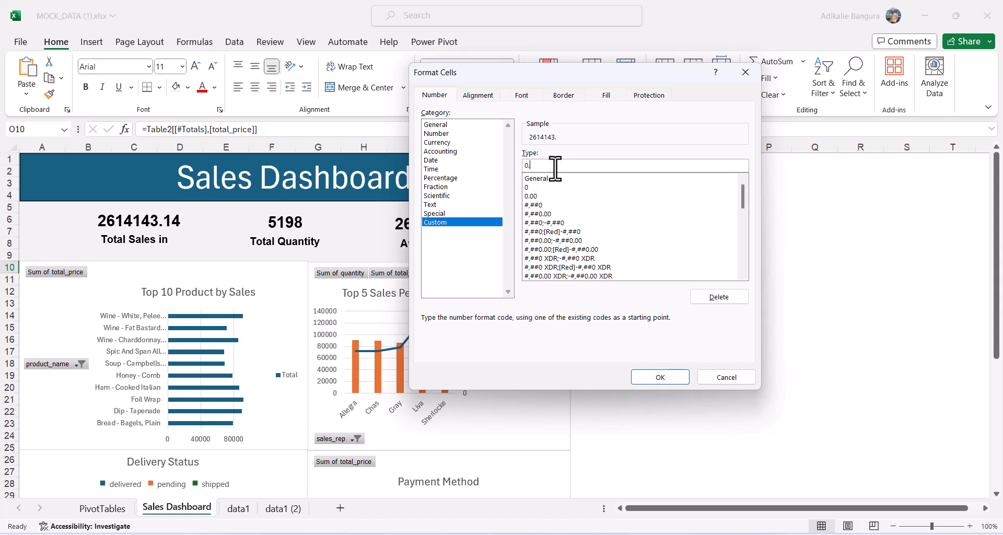
pyautogui.write('00,,"M"')
pyautogui.click(661, 377)
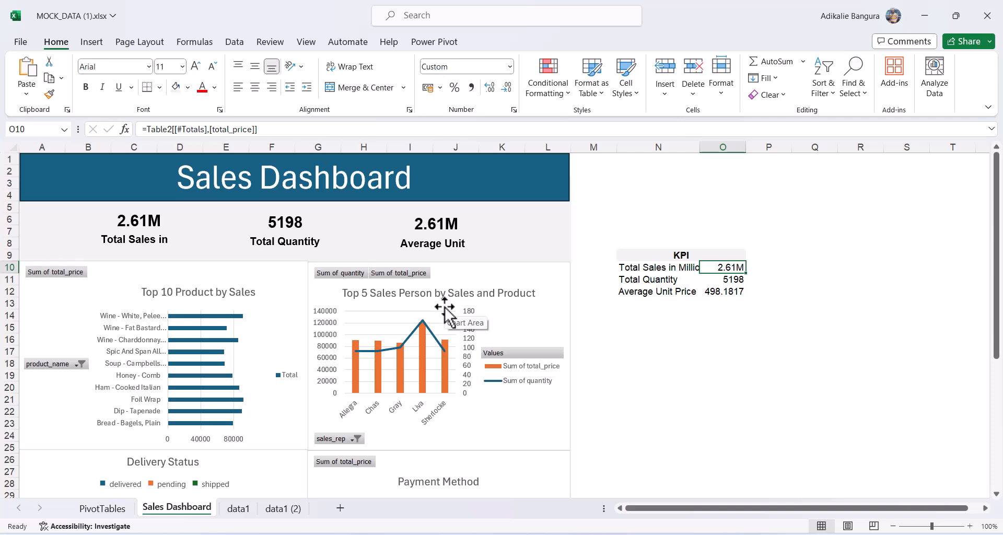
# Link the Average Unit card's value box to cell $O$12 to show 498.1817.
pyautogui.click(443, 238)
pyautogui.click(443, 240)
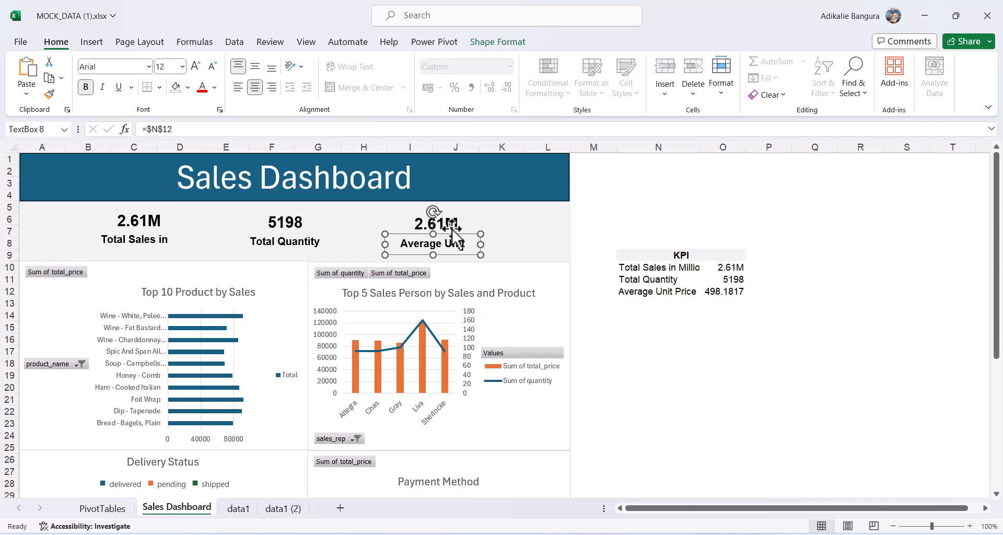
pyautogui.click(452, 229)
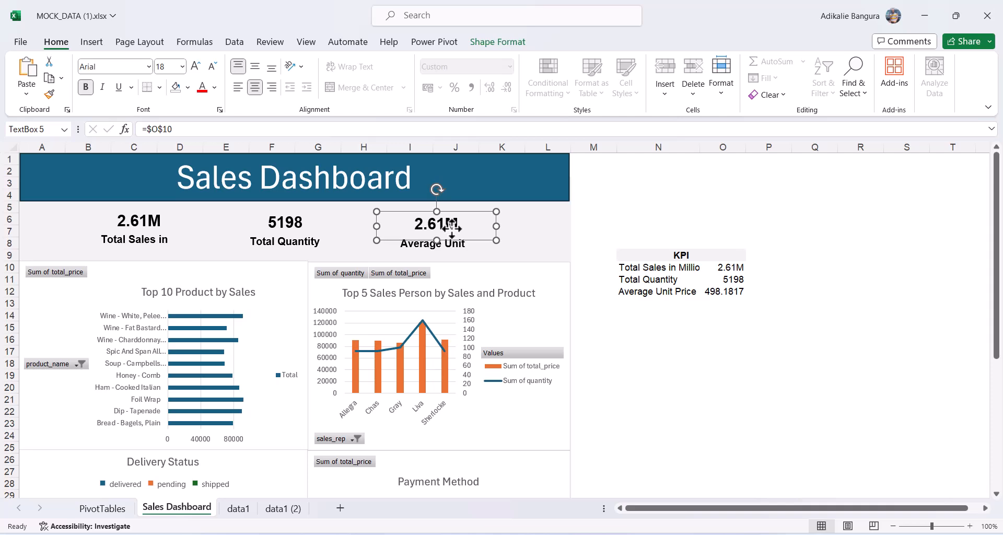
pyautogui.click(214, 132)
pyautogui.press('BackSpace')
pyautogui.write('2')
pyautogui.press('Return')
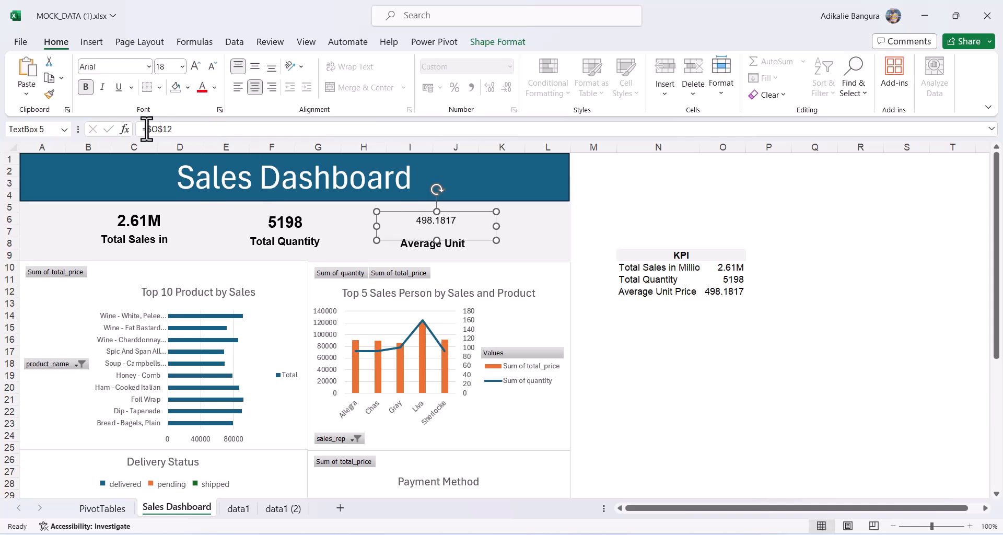
# Copy the 5198 value box's large bold style onto the 498.1817 box with Format Painter.
pyautogui.click(295, 230)
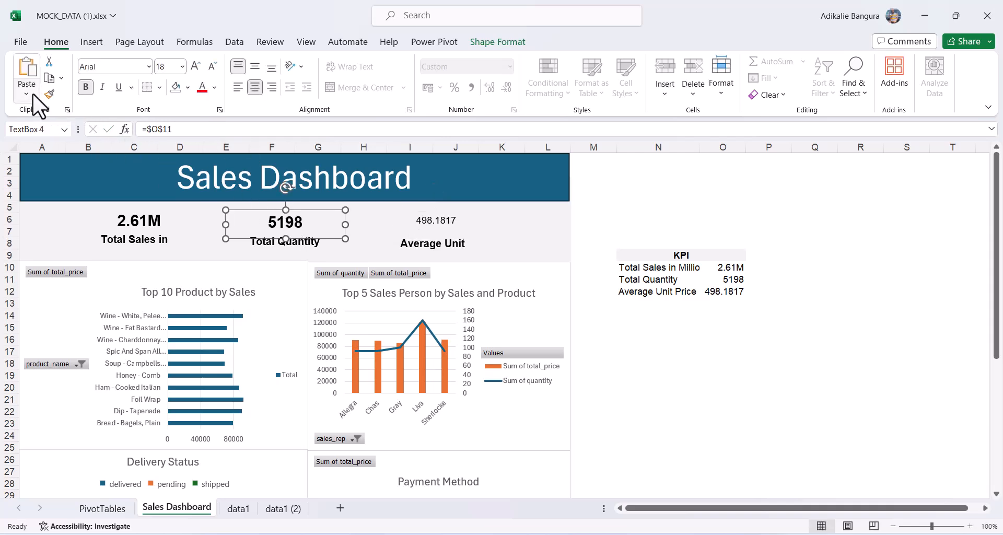
pyautogui.click(49, 94)
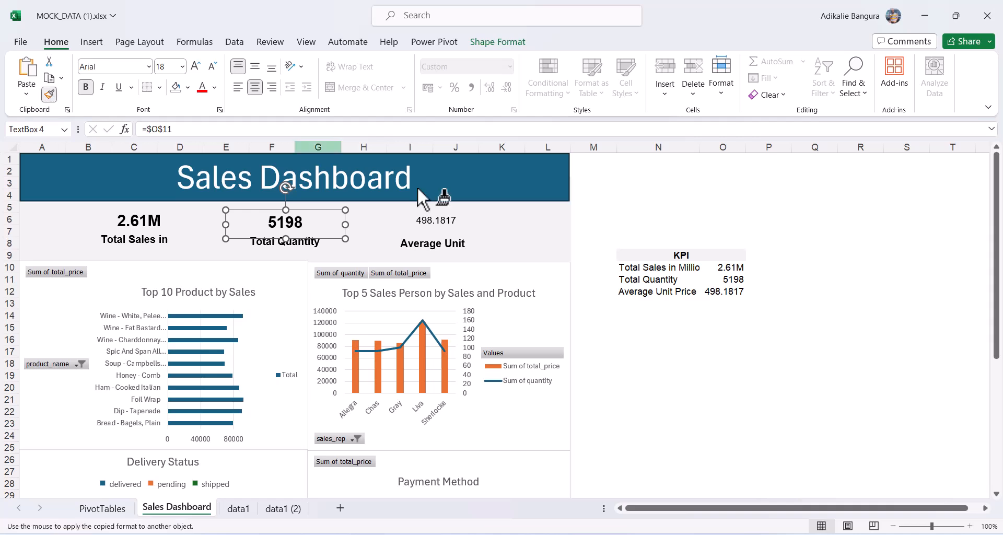
pyautogui.click(437, 222)
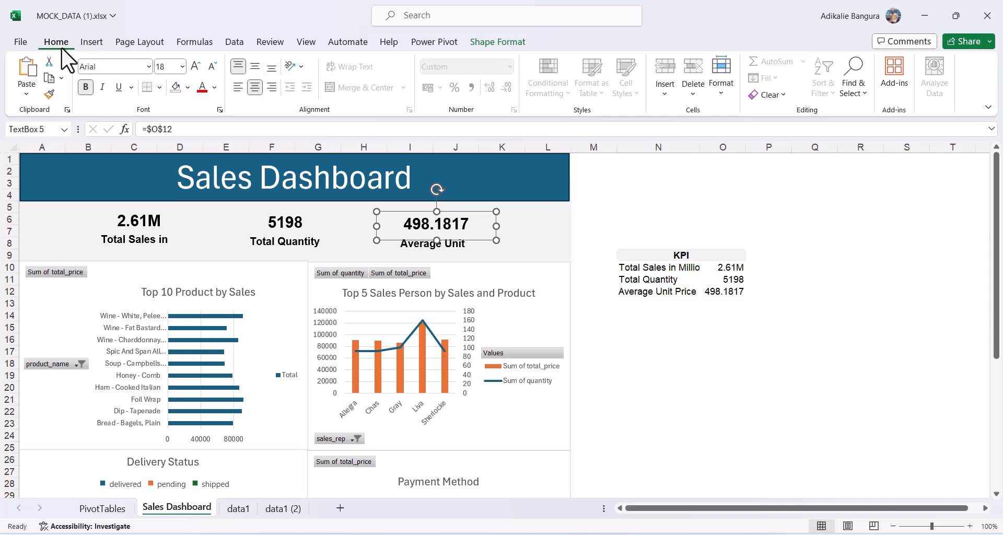
# Reduce the average unit price in O12 to two decimals, showing 498.18.
pyautogui.click(723, 292)
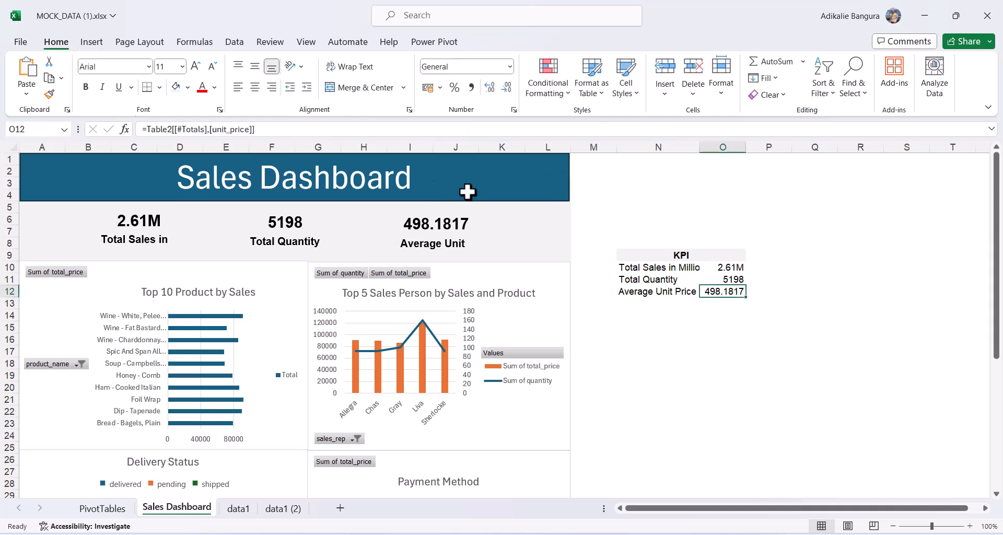
pyautogui.click(505, 87)
pyautogui.click(505, 88)
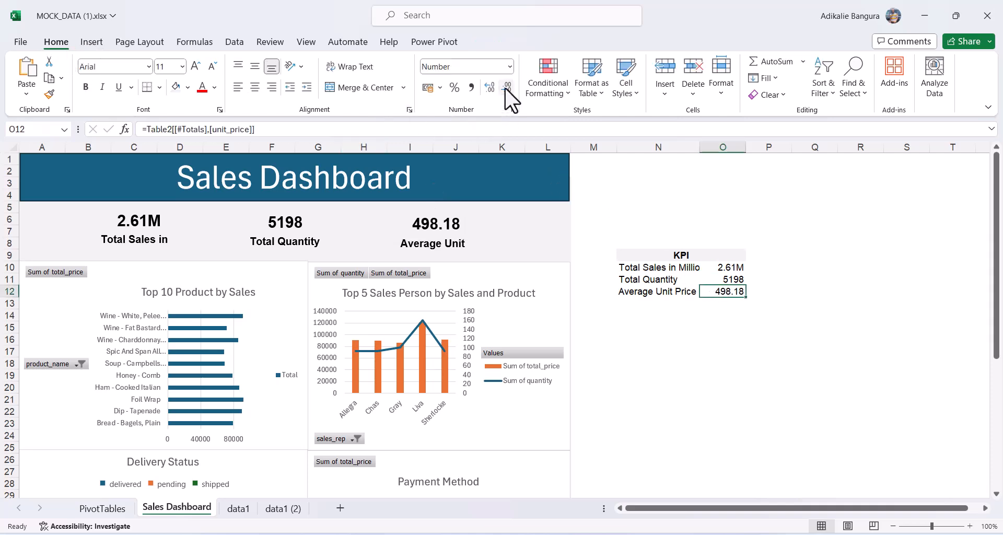
pyautogui.click(709, 351)
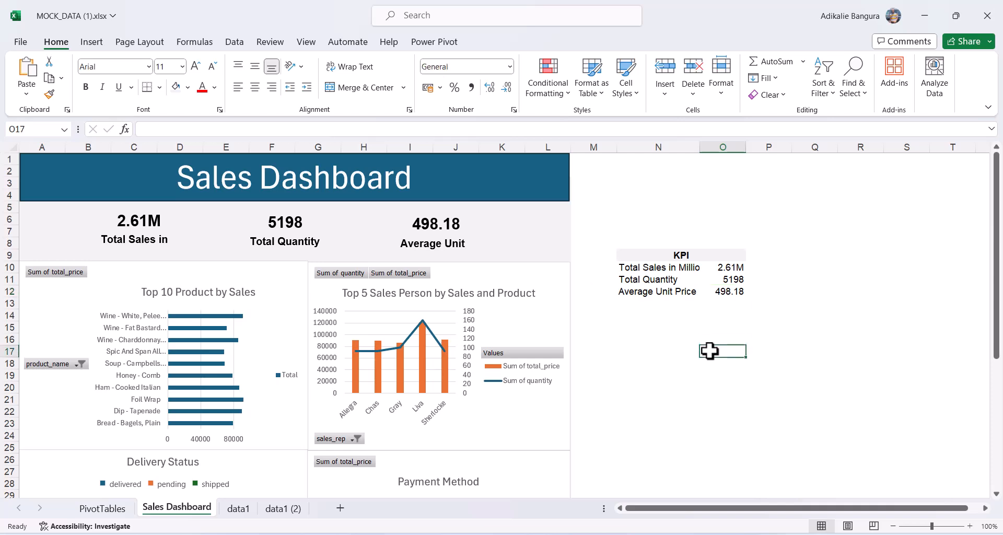
# Format total quantity in O11 with Comma Style and no decimals, showing 5,198.
pyautogui.click(726, 280)
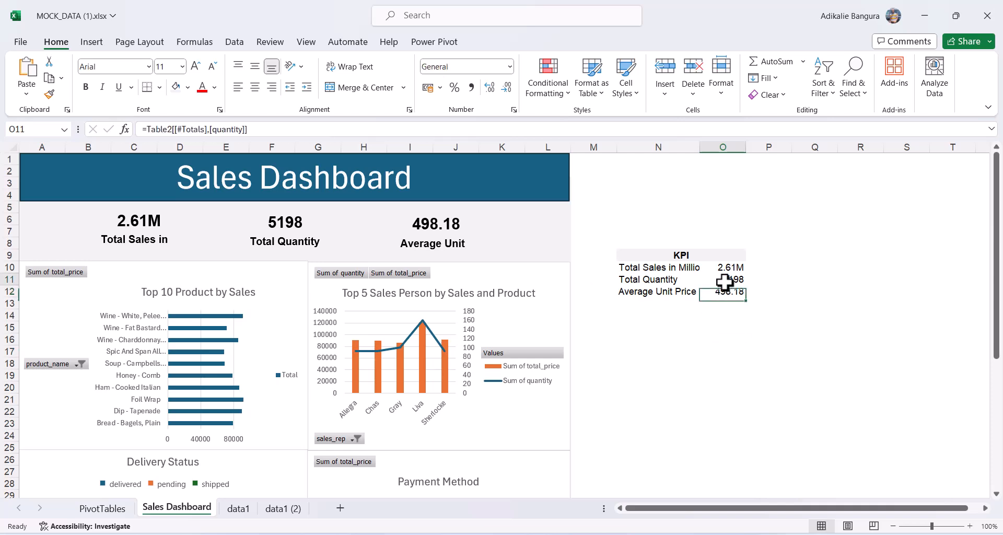
pyautogui.click(470, 87)
pyautogui.click(506, 90)
pyautogui.click(507, 90)
pyautogui.click(680, 318)
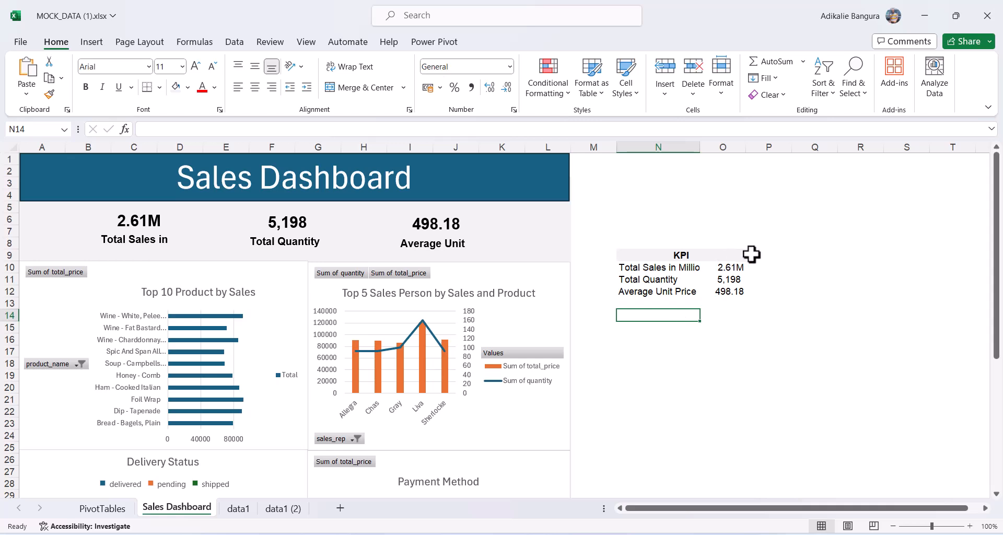
# Replace O11's number format with the custom code #,"K" so total quantity reads 5K.
pyautogui.click(725, 278)
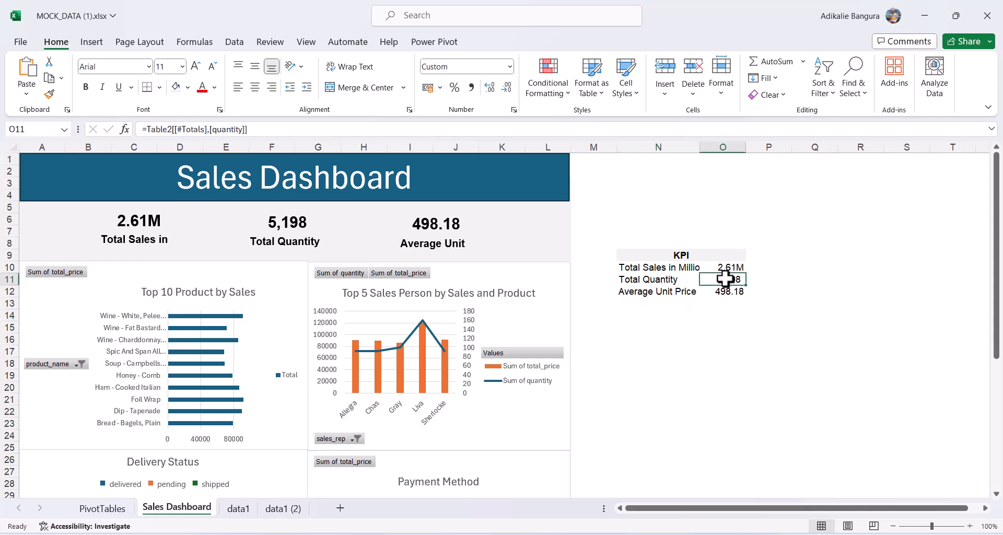
pyautogui.hotkey('ctrl', '1')
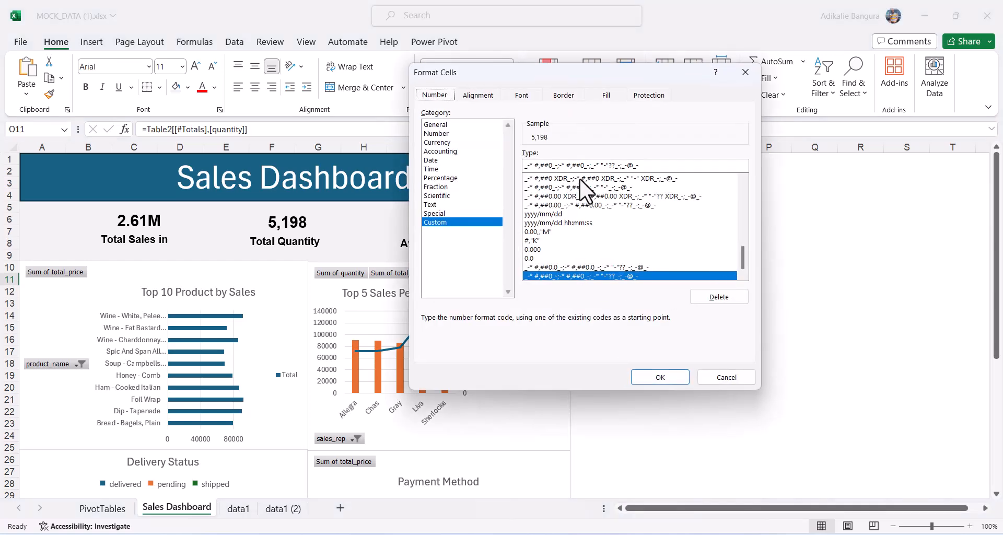
pyautogui.click(656, 165)
pyautogui.hotkey('shift', 'Left')
pyautogui.hotkey('shift', 'Left')
pyautogui.hotkey('shift', 'Left')
pyautogui.hotkey('shift', 'Left')
pyautogui.hotkey('shift', 'Left')
pyautogui.hotkey('shift', 'Left')
pyautogui.hotkey('shift', 'Left')
pyautogui.hotkey('shift', 'Left')
pyautogui.hotkey('shift', 'Left')
pyautogui.hotkey('shift', 'Left')
pyautogui.hotkey('shift', 'Left')
pyautogui.hotkey('shift', 'Left')
pyautogui.hotkey('shift', 'Left')
pyautogui.hotkey('shift', 'Left')
pyautogui.hotkey('shift', 'Left')
pyautogui.hotkey('shift', 'Left')
pyautogui.hotkey('shift', 'Left')
pyautogui.hotkey('shift', 'Left')
pyautogui.hotkey('shift', 'Left')
pyautogui.hotkey('shift', 'Left')
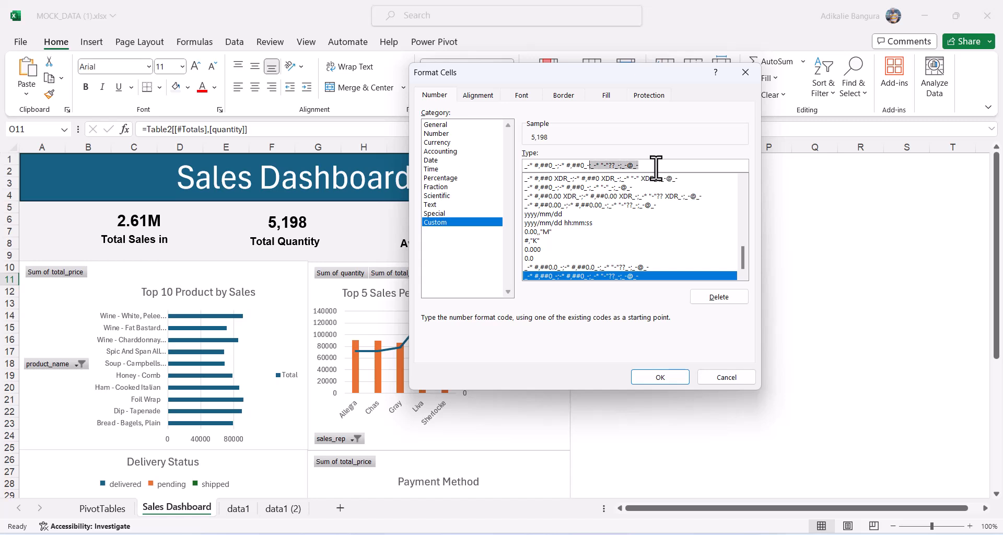
pyautogui.press('BackSpace')
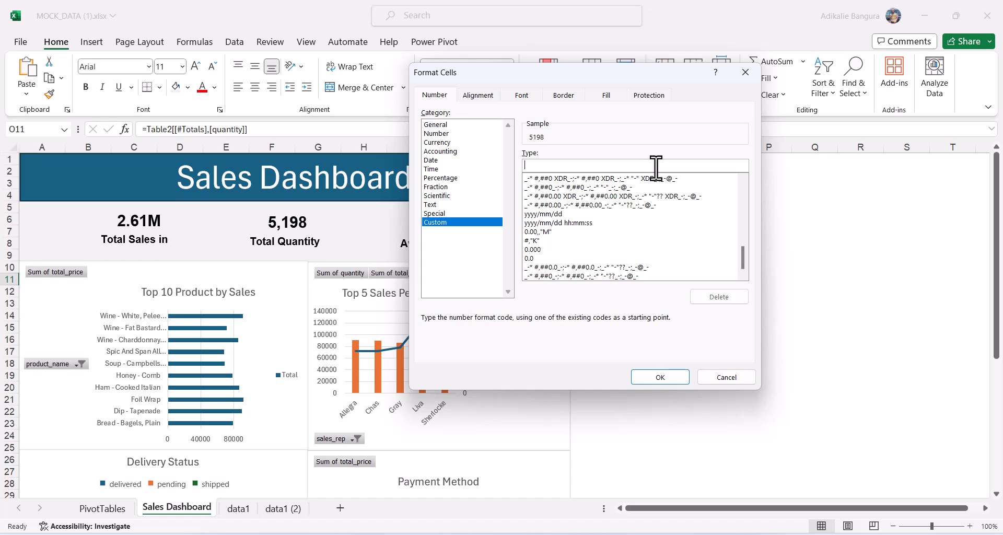
pyautogui.write('#')
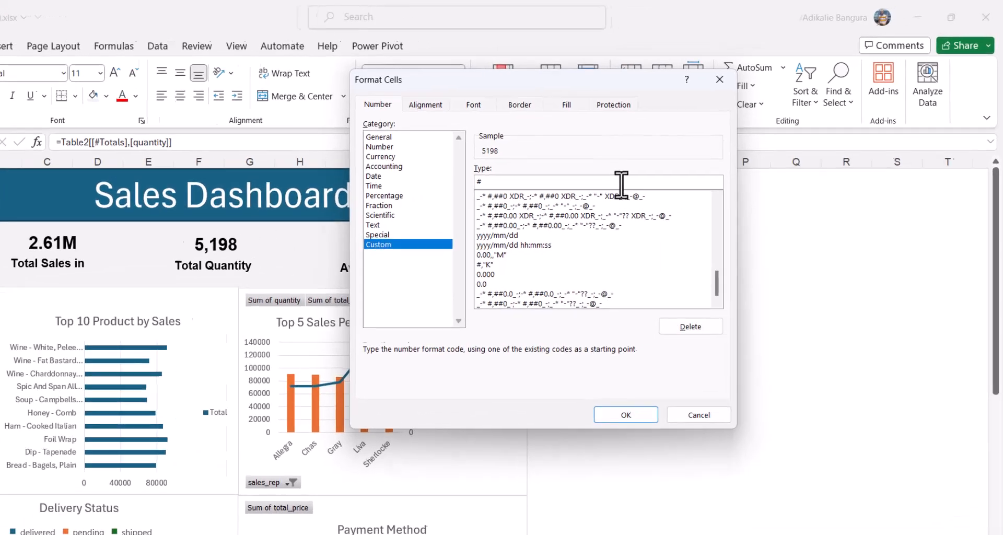
pyautogui.write(',')
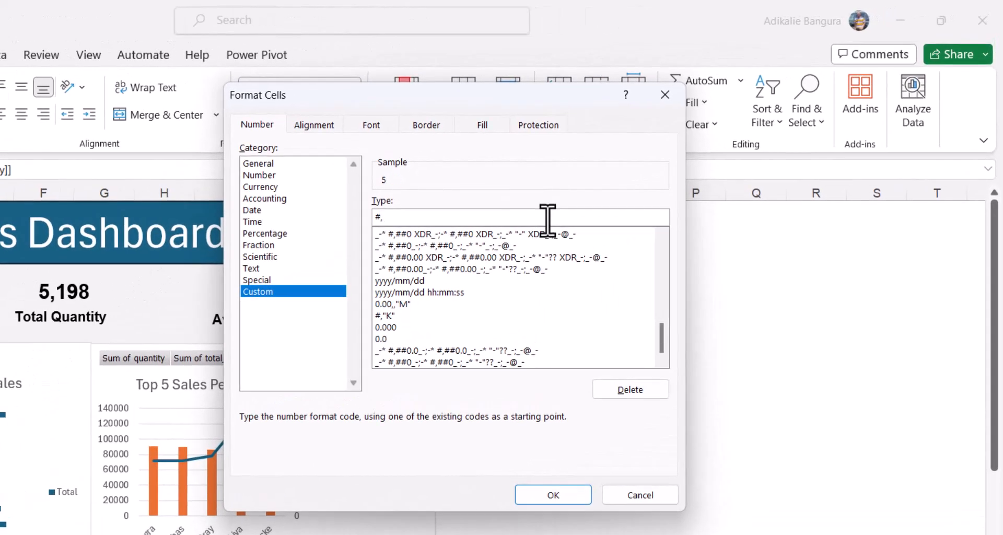
pyautogui.write('"K"')
pyautogui.press('Return')
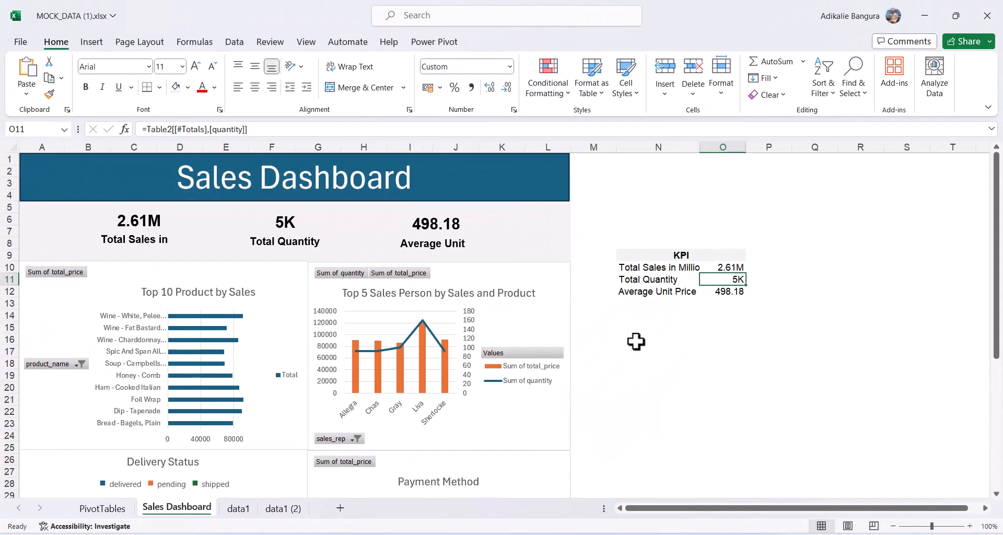
# Hide the KPI helper columns N and O.
pyautogui.click(649, 431)
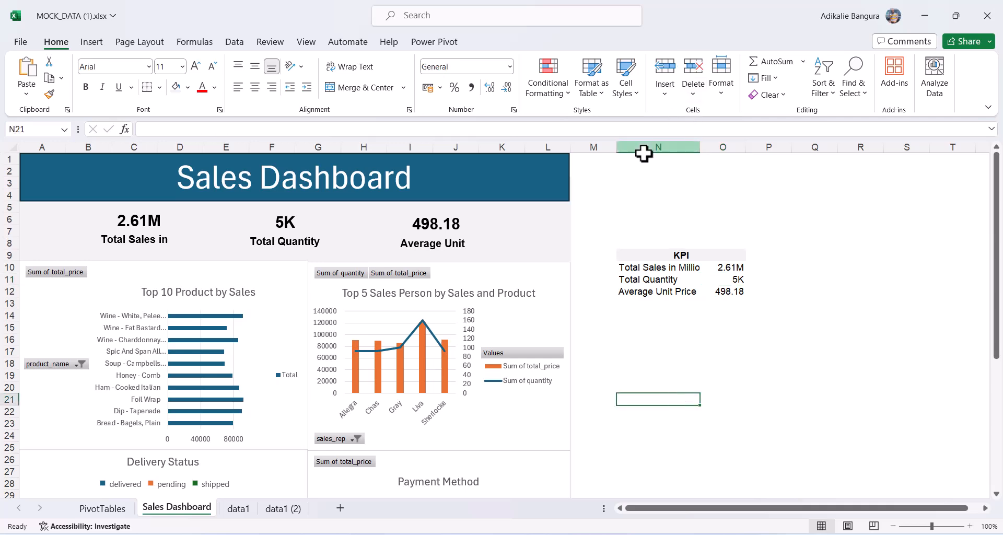
pyautogui.moveTo(644, 144); pyautogui.dragTo(730, 150)
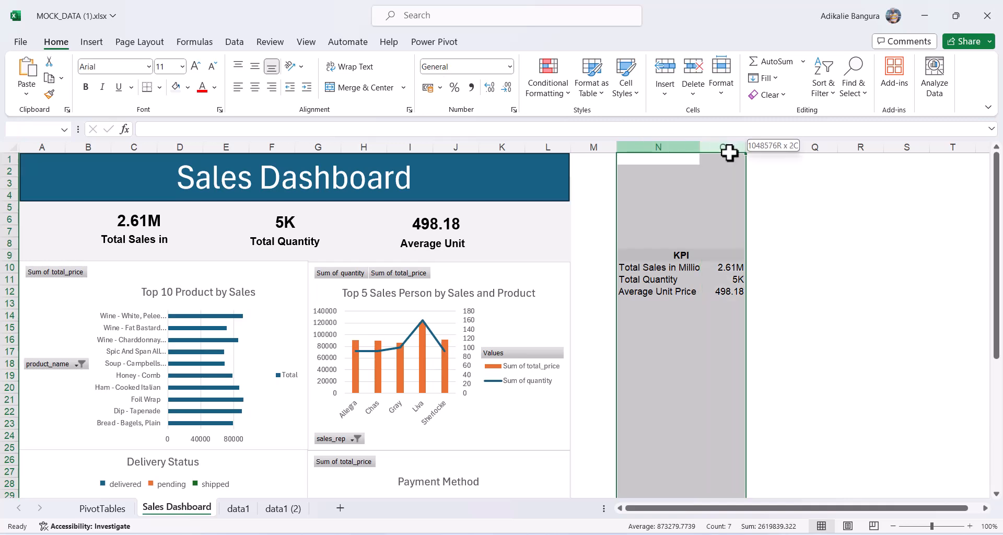
pyautogui.rightClick(730, 152)
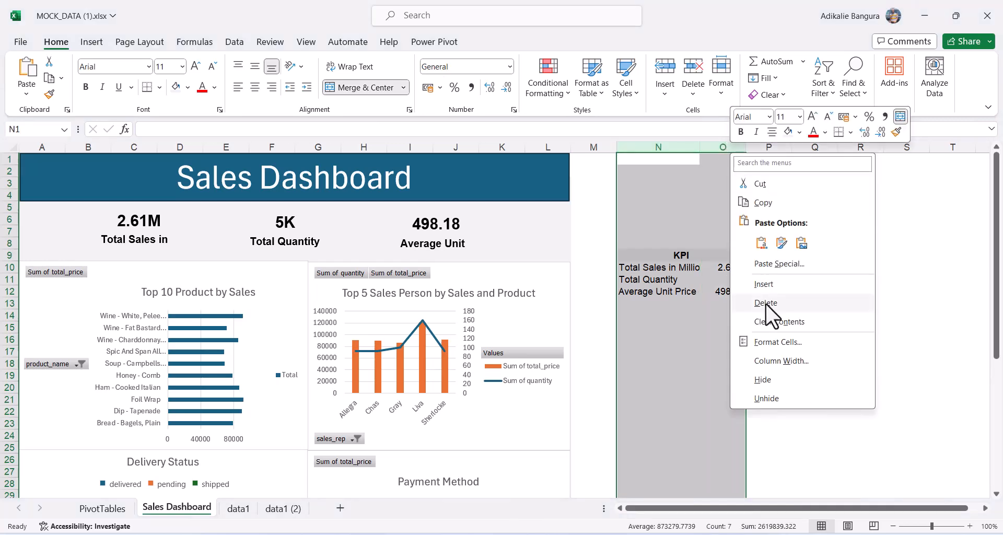
pyautogui.click(765, 380)
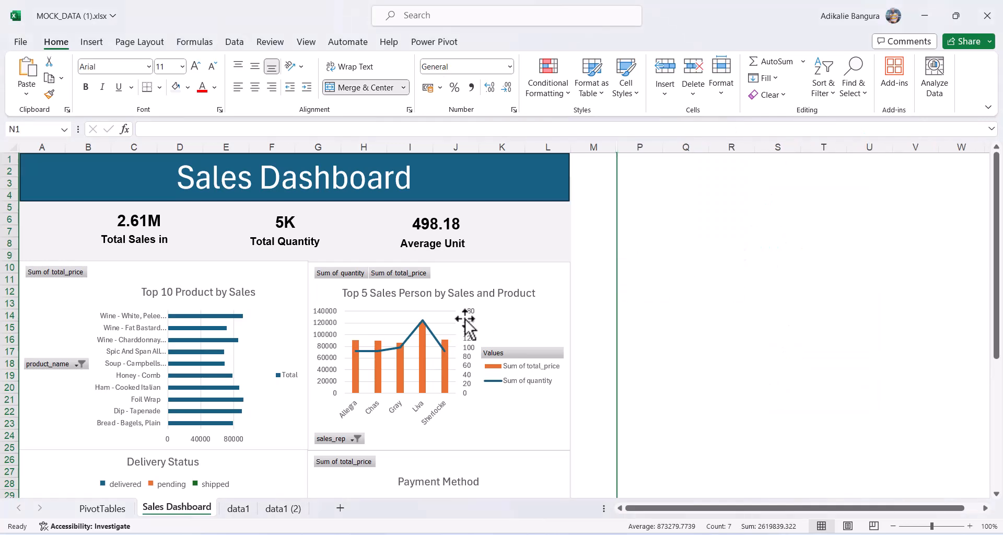
# Select the dashboard range A1:L41 using keyboard selection shortcuts.
pyautogui.click(588, 181)
pyautogui.press('Up')
pyautogui.press('Up')
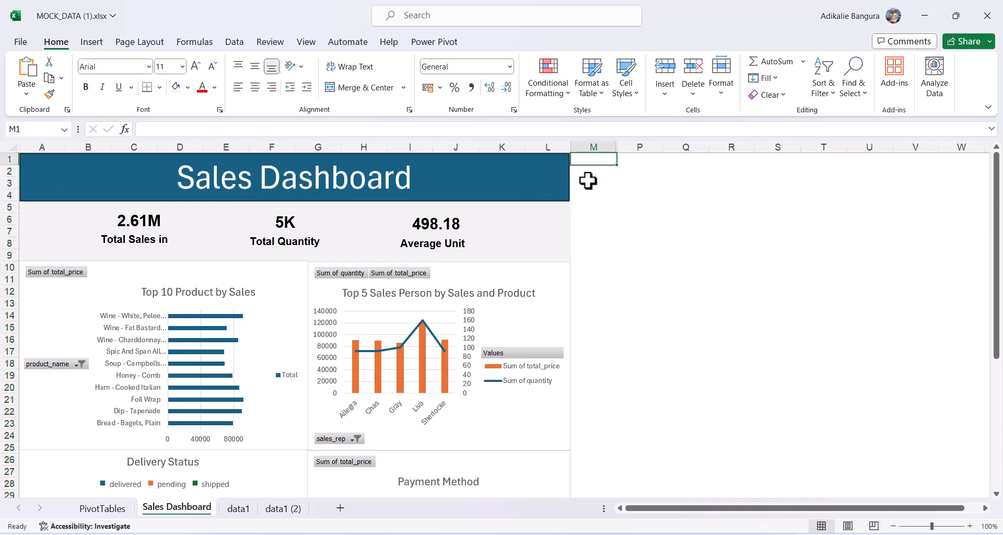
pyautogui.press('Left')
pyautogui.hotkey('ctrl', 'shift', 'Left')
pyautogui.hotkey('shift', 'Down')
pyautogui.hotkey('shift', 'Down')
pyautogui.hotkey('shift', 'Down')
pyautogui.hotkey('shift', 'Down')
pyautogui.hotkey('shift', 'Down')
pyautogui.hotkey('shift', 'Down')
pyautogui.hotkey('shift', 'Down')
pyautogui.hotkey('shift', 'Down')
pyautogui.hotkey('shift', 'Down')
pyautogui.hotkey('shift', 'Down')
pyautogui.hotkey('shift', 'Down')
pyautogui.hotkey('shift', 'Down')
pyautogui.hotkey('shift', 'Down')
pyautogui.hotkey('shift', 'Down')
pyautogui.hotkey('shift', 'Down')
pyautogui.hotkey('shift', 'Down')
pyautogui.hotkey('shift', 'Down')
pyautogui.hotkey('shift', 'Down')
pyautogui.hotkey('shift', 'Down')
pyautogui.hotkey('shift', 'Down')
pyautogui.hotkey('shift', 'Down')
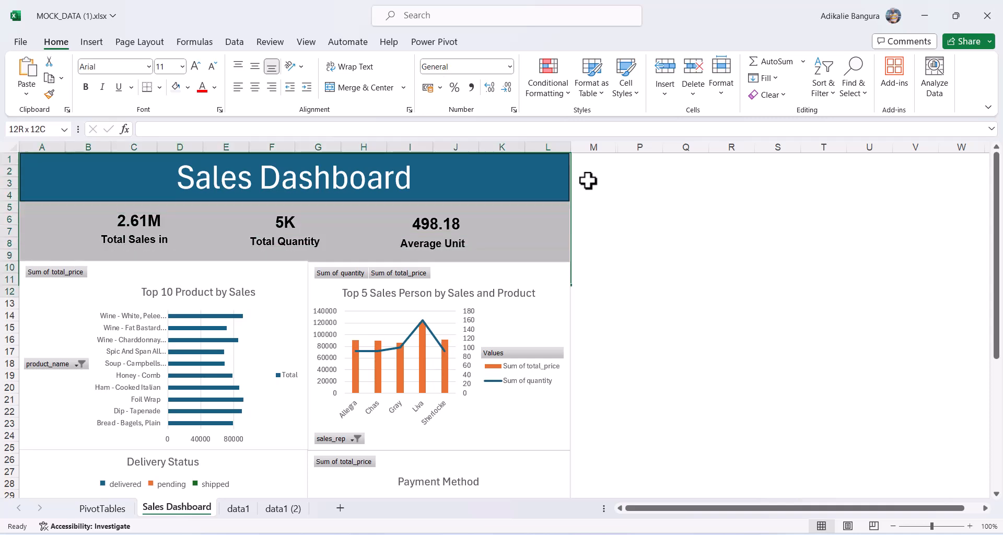
pyautogui.hotkey('shift', 'Up')
pyautogui.hotkey('shift', 'Up')
pyautogui.hotkey('shift', 'Up')
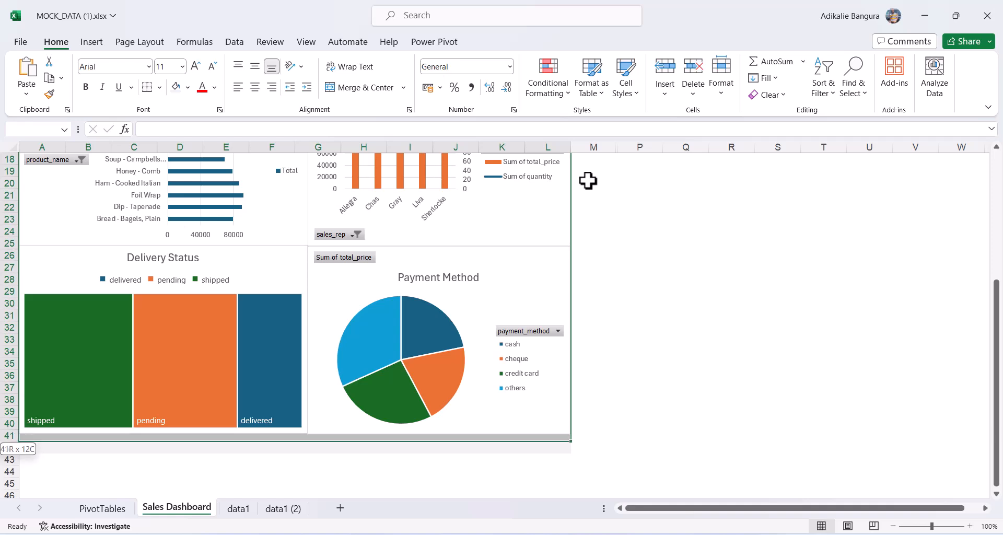
# Print the dashboard selection to a PDF named 'Fina Sale Dashboard'.
pyautogui.click(22, 42)
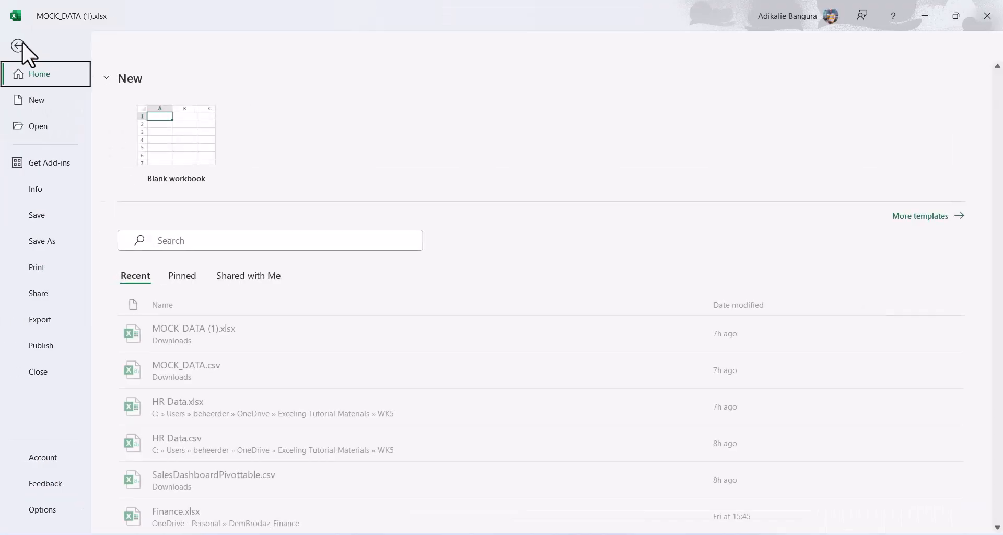
pyautogui.click(45, 271)
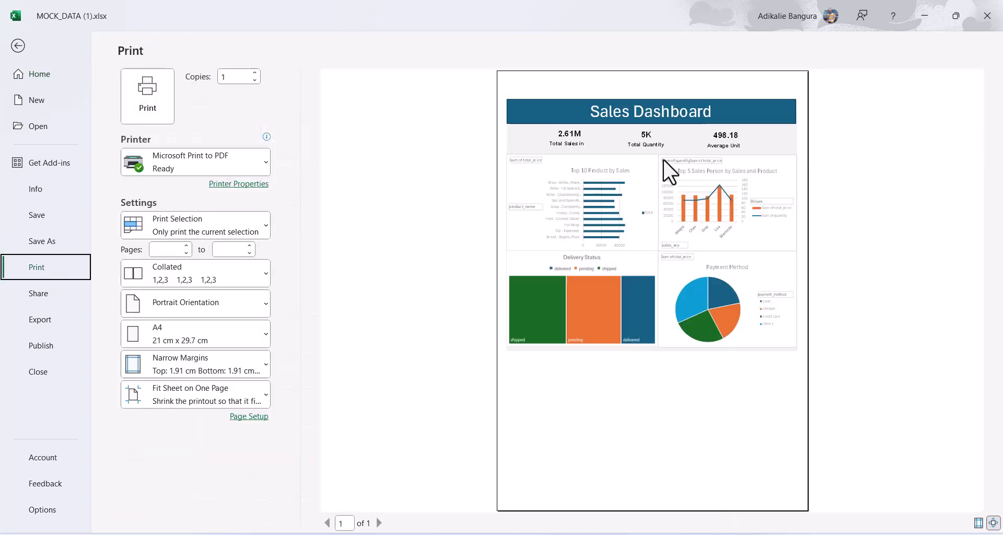
pyautogui.click(148, 98)
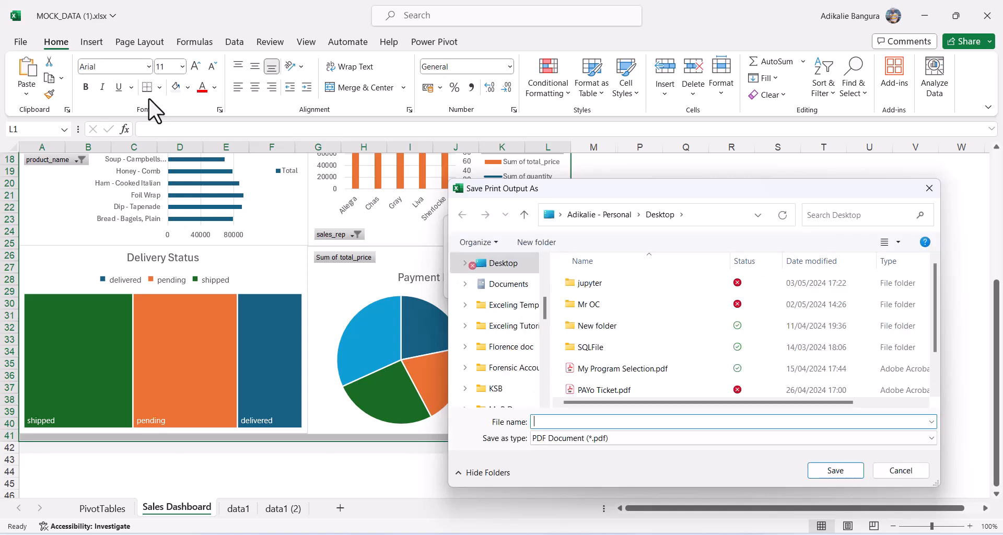
pyautogui.write('Fina Sale Dashboard')
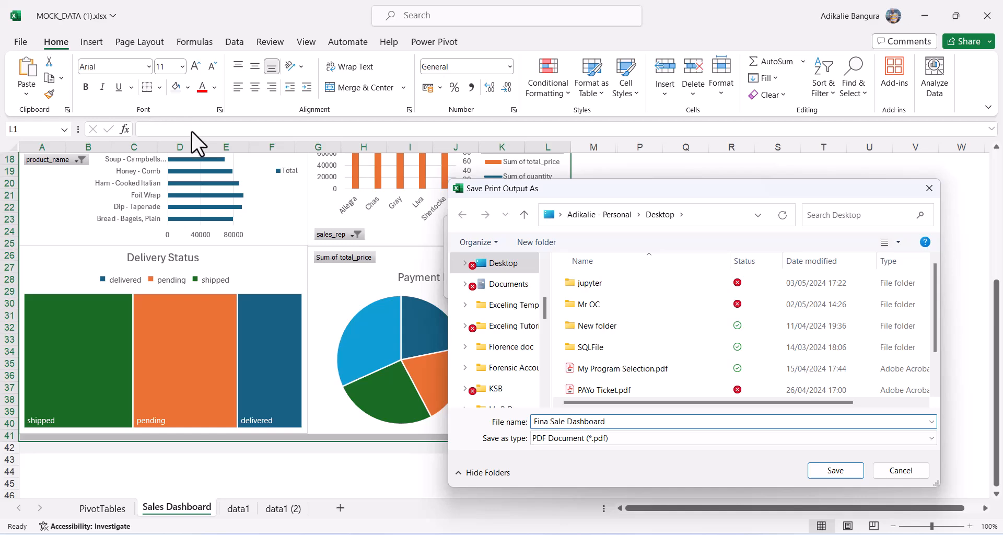
pyautogui.click(844, 470)
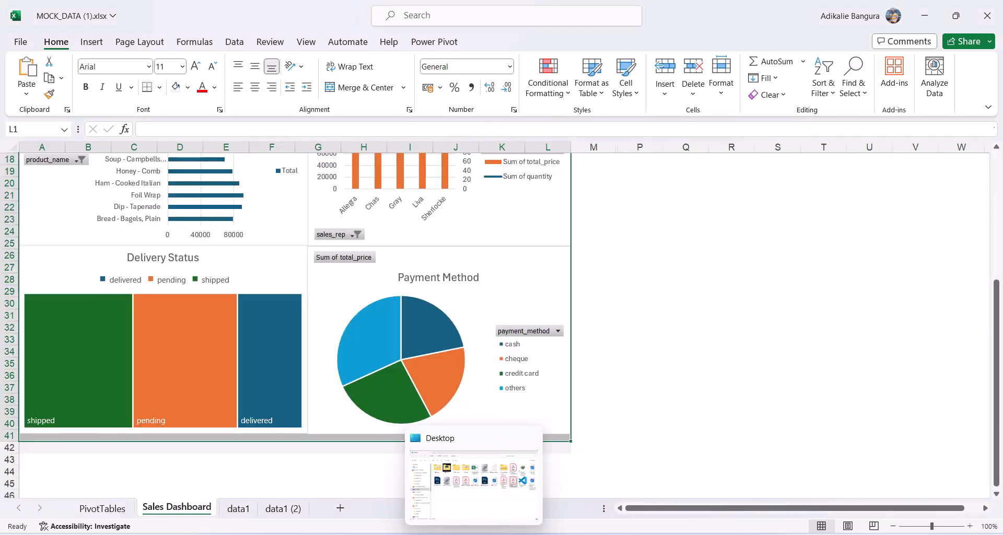
# Open Fina Sale Dashboard.pdf from the Desktop folder.
pyautogui.click(474, 534)
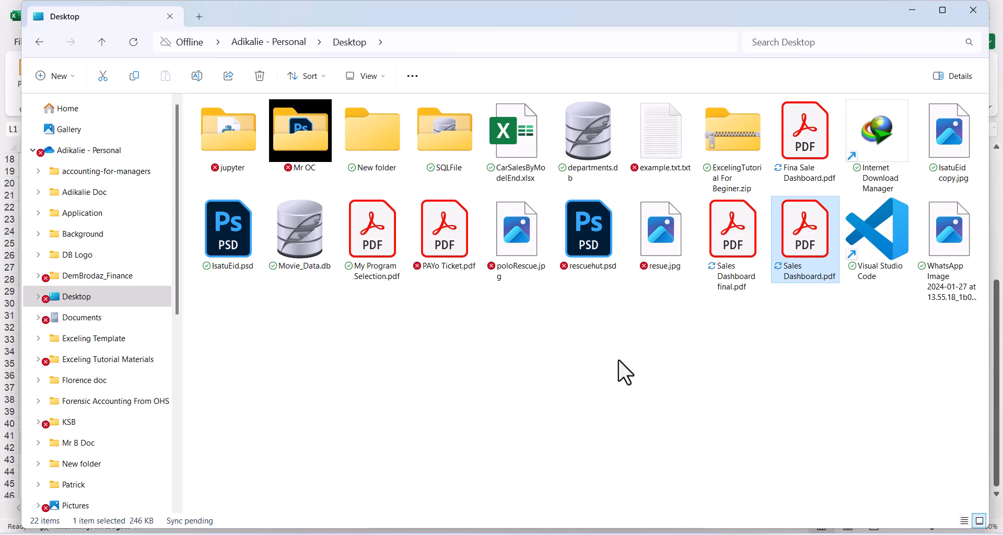
pyautogui.click(808, 361)
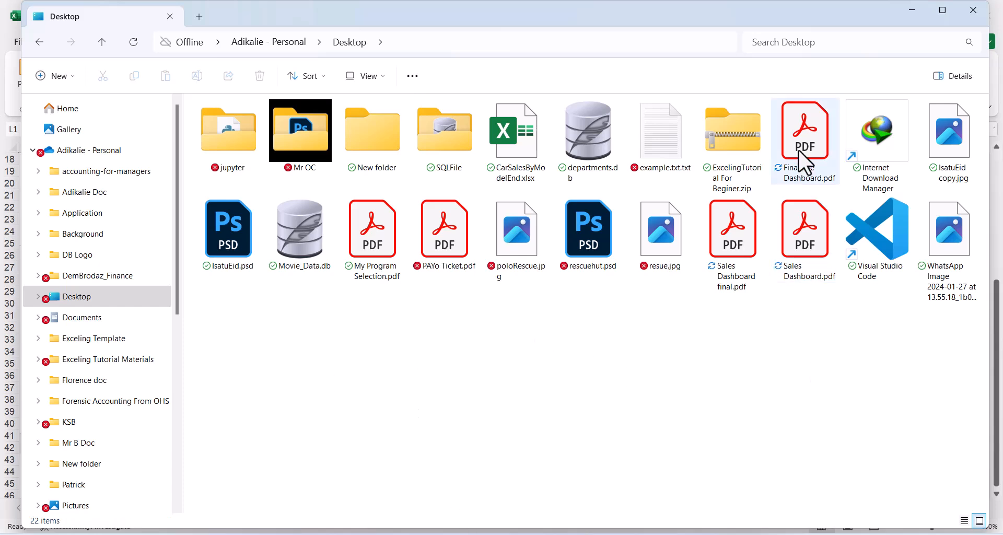
pyautogui.click(823, 130)
pyautogui.doubleClick(817, 120)
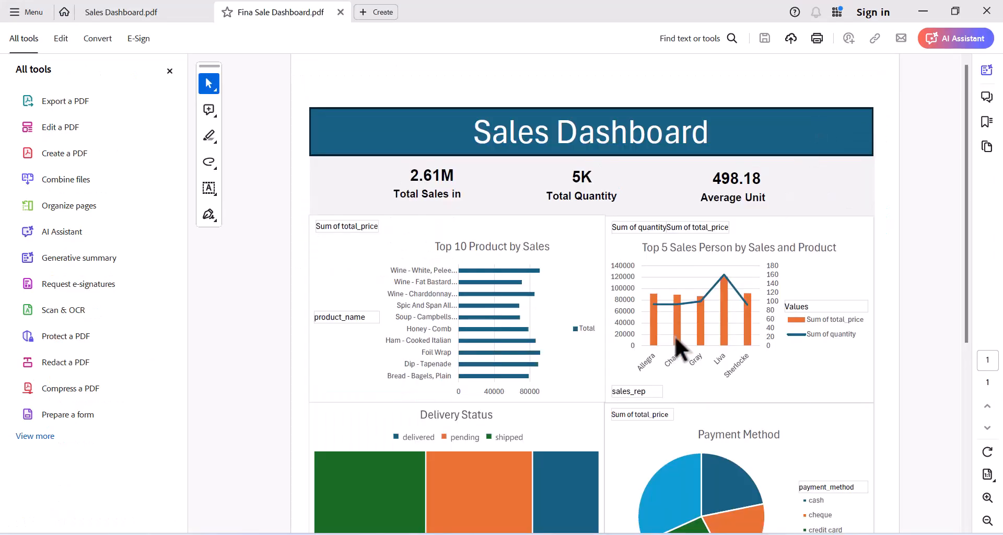
# Zoom out in Acrobat until the full dashboard page with 2.61M, 5K and 498.18 cards shows.
pyautogui.scroll(-3, 676, 335)
pyautogui.scroll(2, 675, 335)
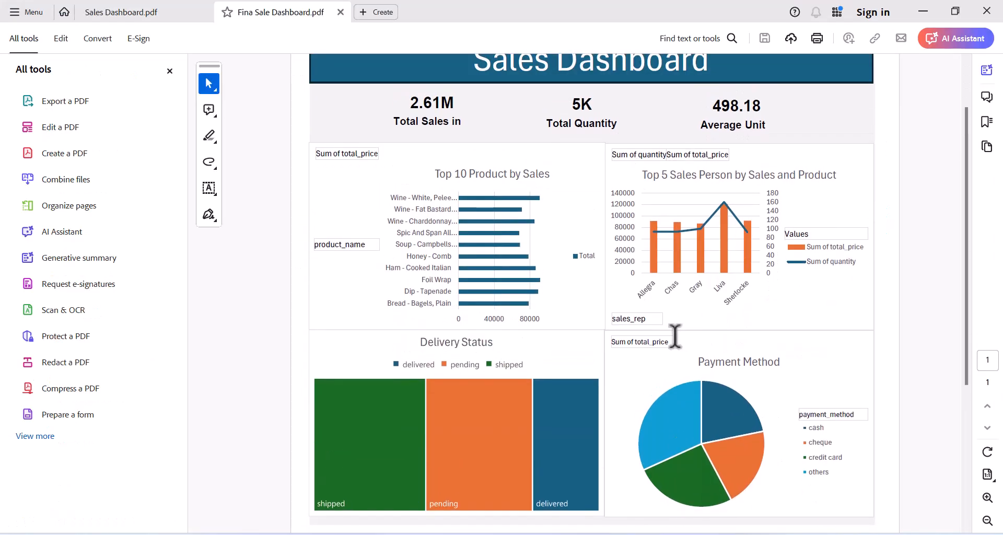
pyautogui.scroll(1, 674, 332)
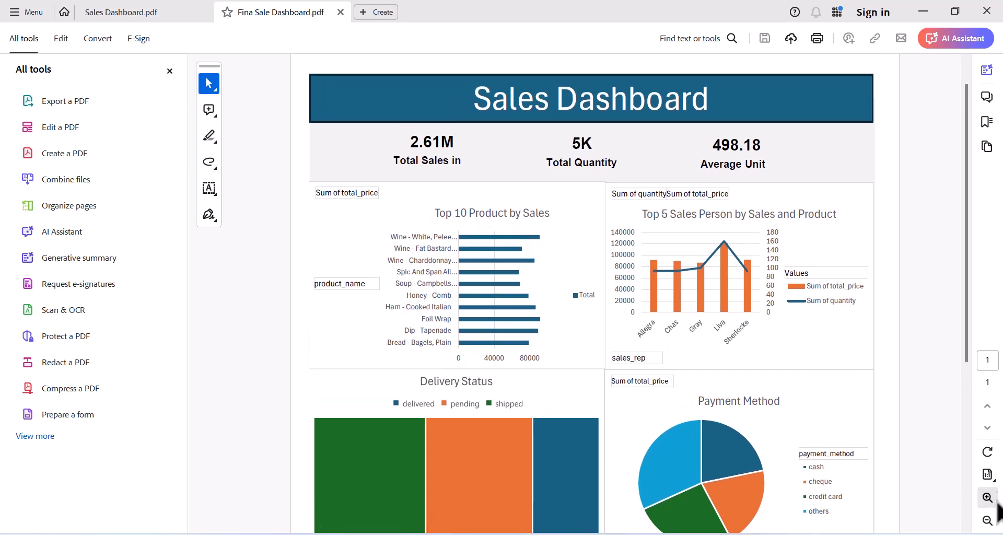
pyautogui.click(993, 522)
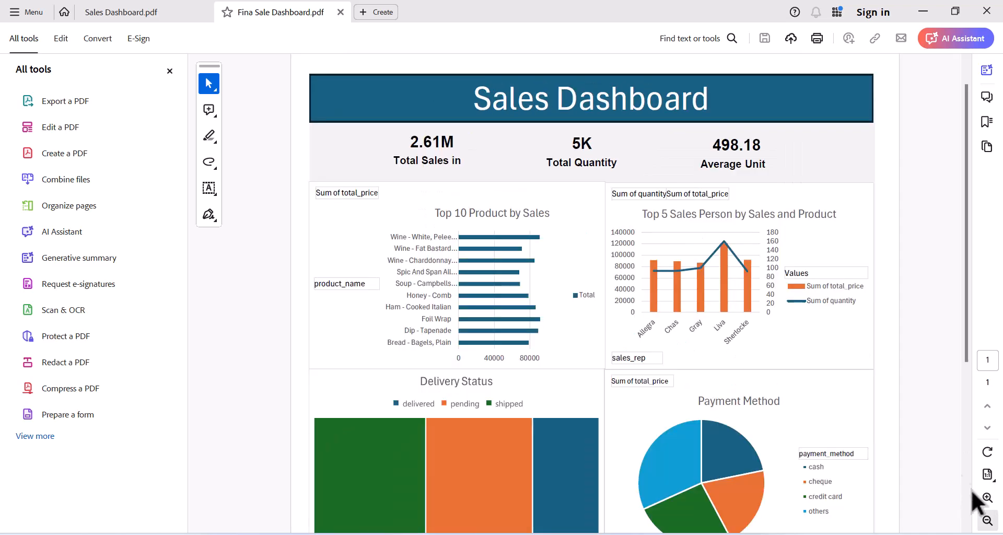
pyautogui.click(987, 519)
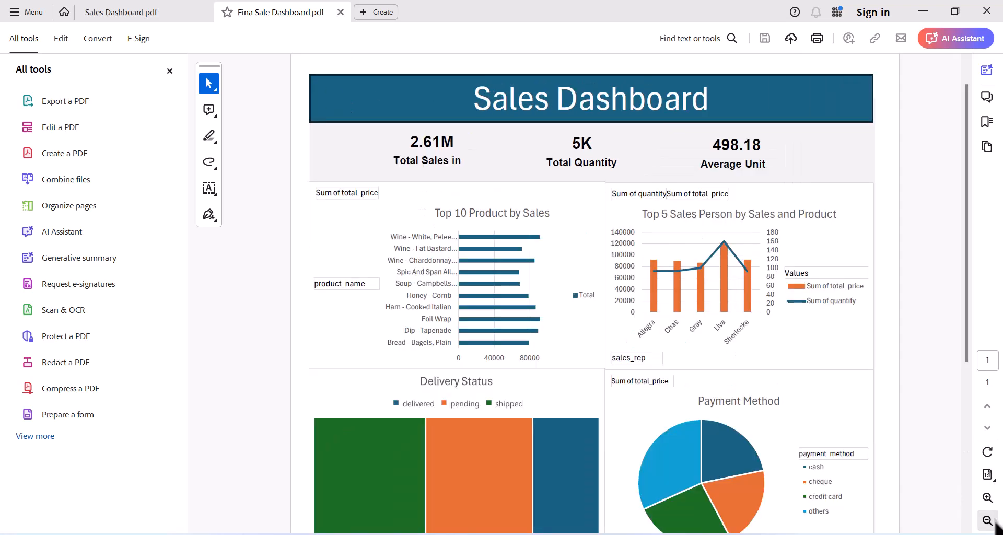
pyautogui.click(994, 522)
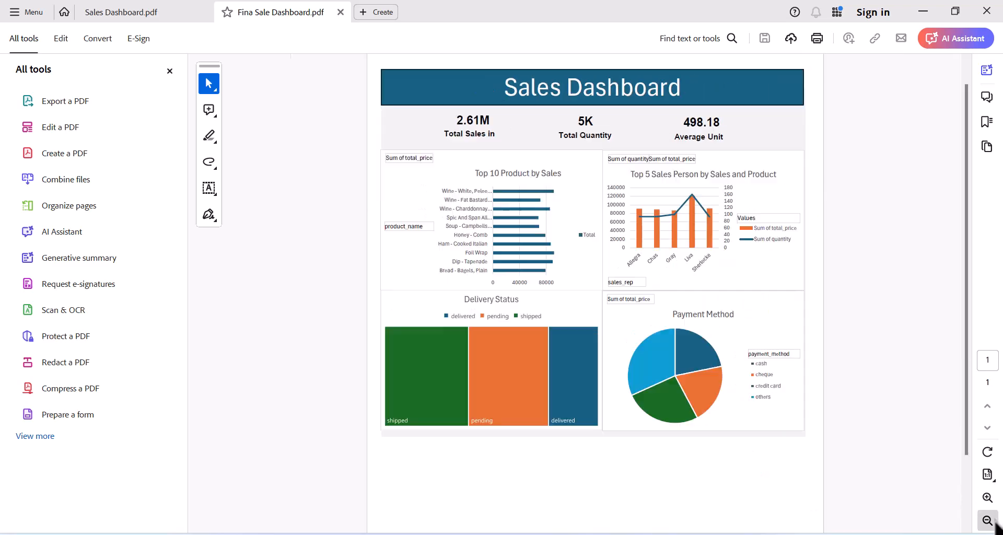